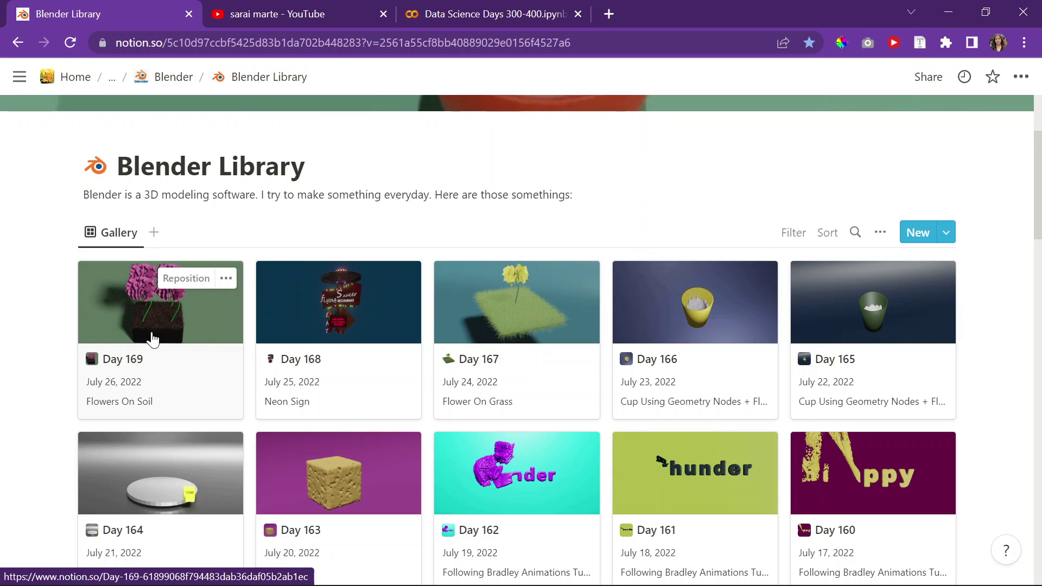
- Switch from the browser to Blender and dismiss the splash screen
{"action": "left_click", "coordinate": [948, 12]}
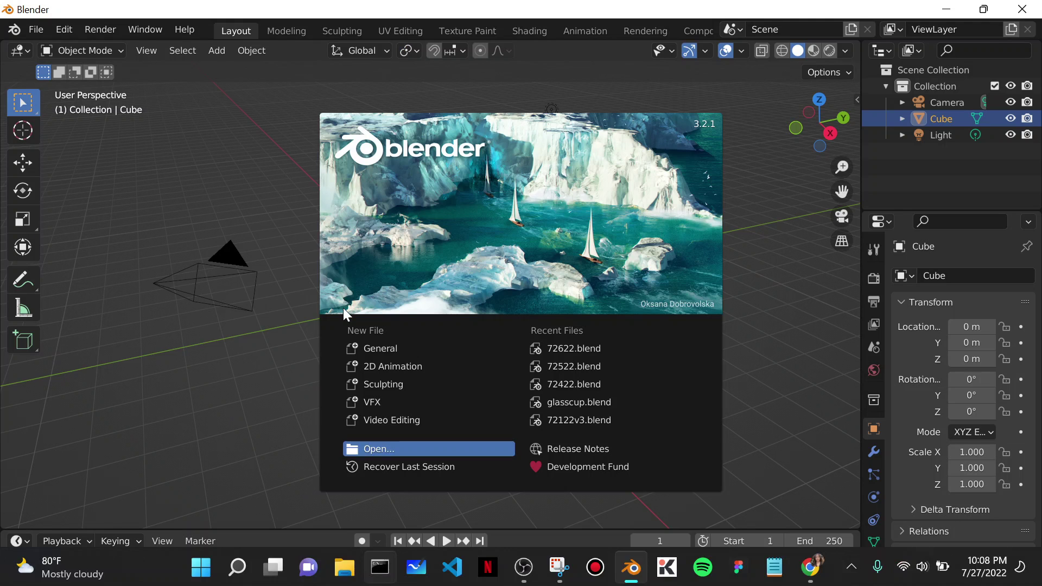
{"action": "left_click", "coordinate": [911, 234]}
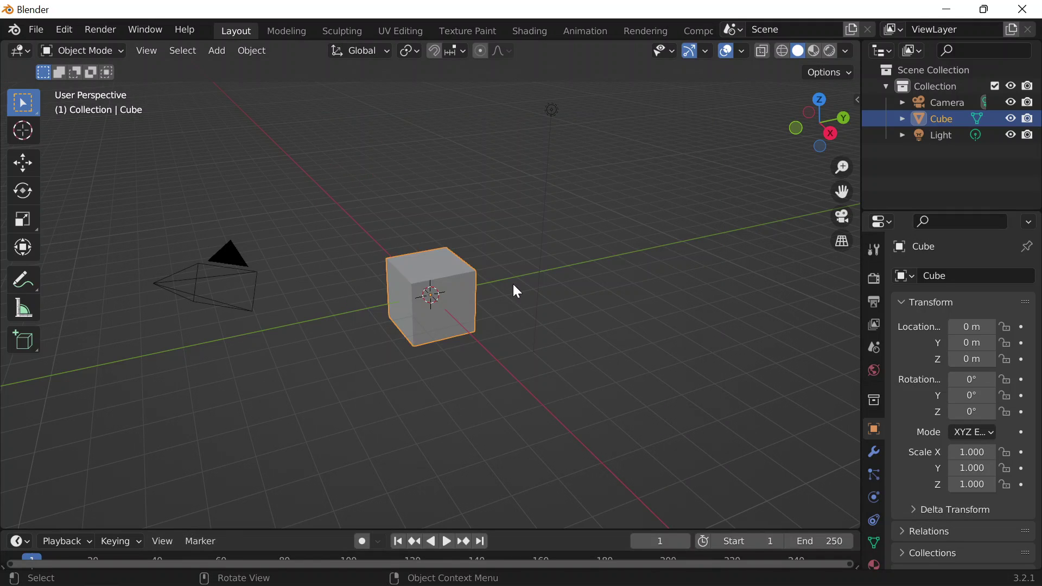
{"action": "scroll", "coordinate": [477, 303], "scroll_direction": "up", "scroll_amount": 5}
{"action": "scroll", "coordinate": [877, 386], "scroll_direction": "down", "scroll_amount": 2}
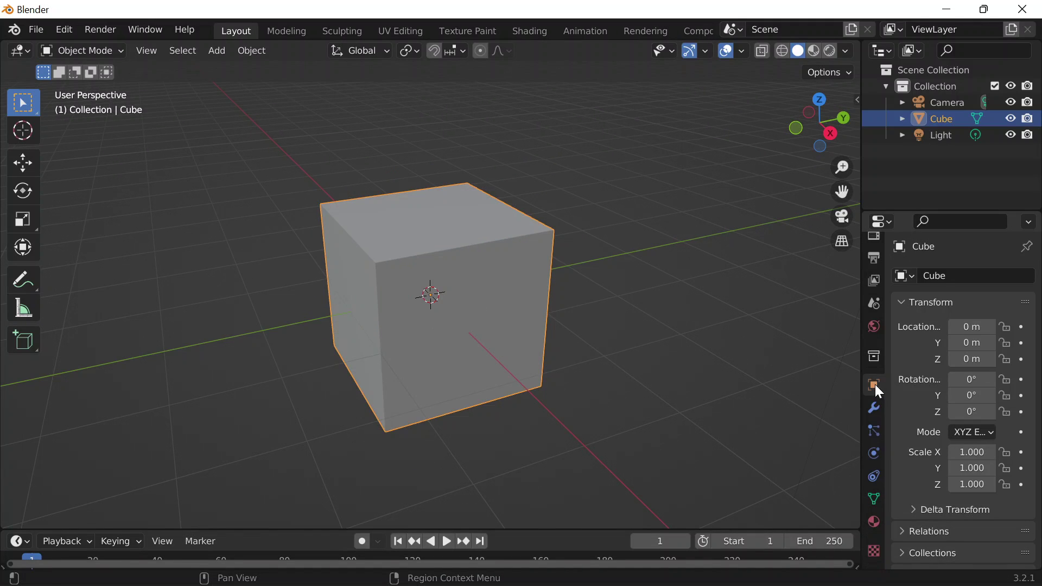
- Start the Shortcut VUr add-on to display keystrokes in the viewport
{"action": "key", "text": "n"}
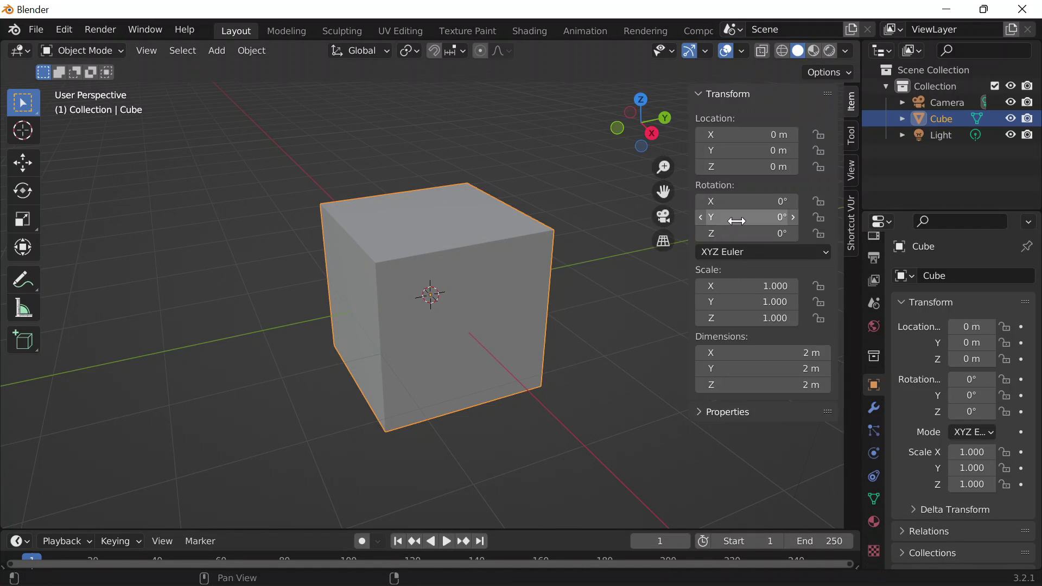
{"action": "left_click", "coordinate": [851, 222]}
{"action": "left_click", "coordinate": [714, 120]}
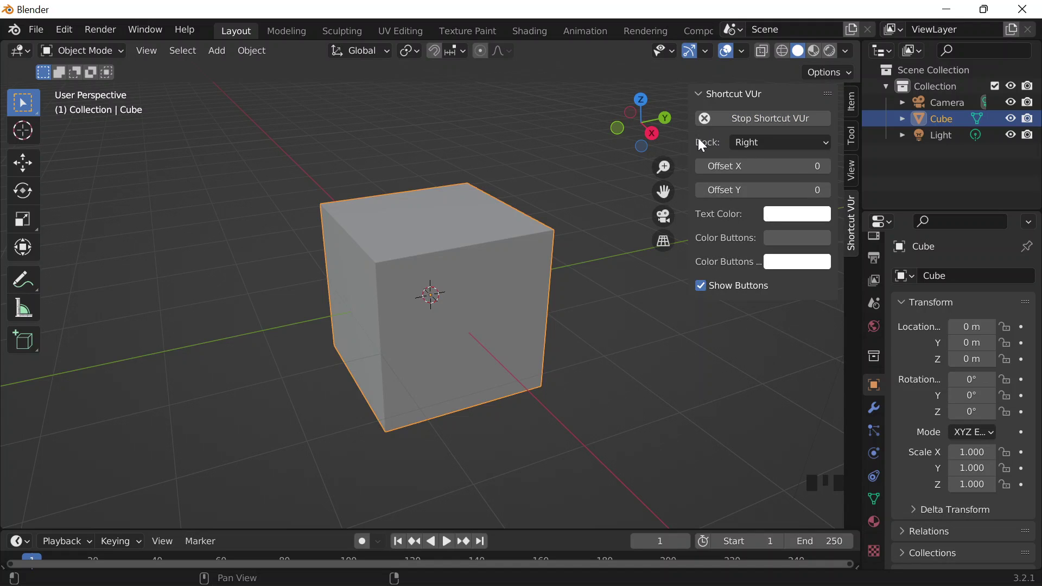
{"action": "key", "text": "n"}
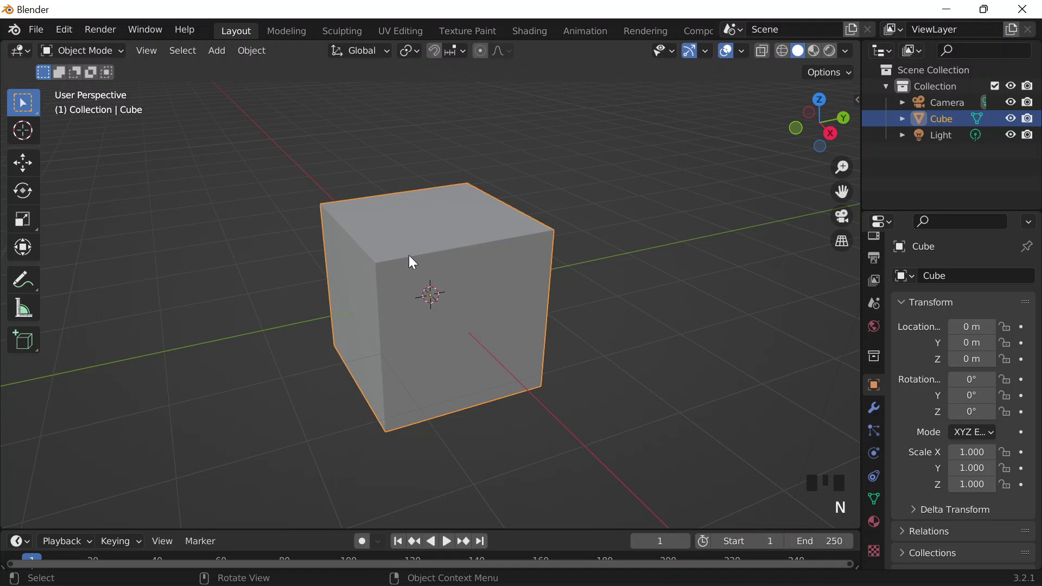
- Delete the default cube and add a mesh circle at the world origin
{"action": "key", "text": "x"}
{"action": "left_click", "coordinate": [439, 241]}
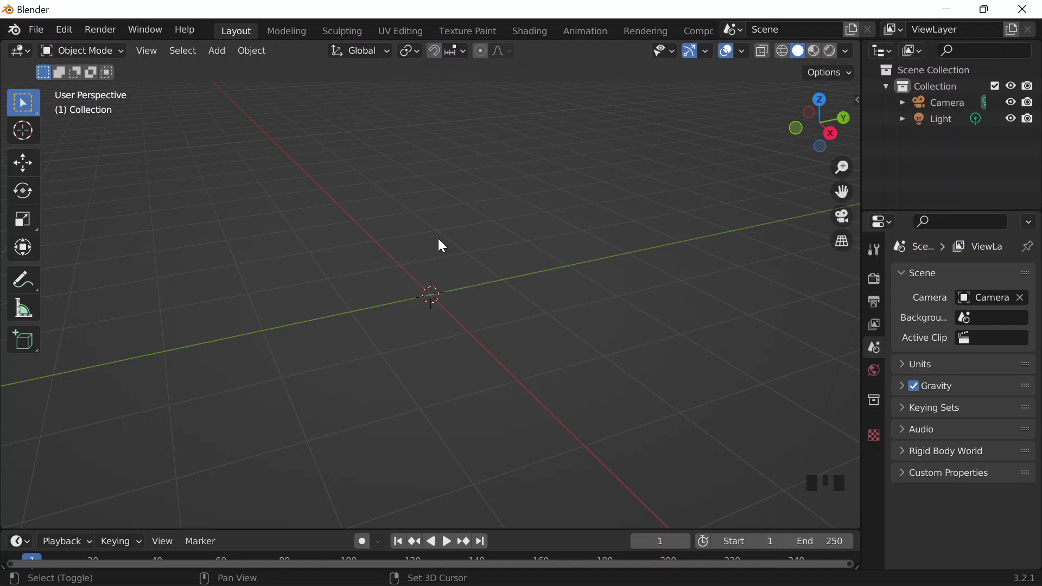
{"action": "key", "text": "shift+a"}
{"action": "mouse_move", "coordinate": [451, 240]}
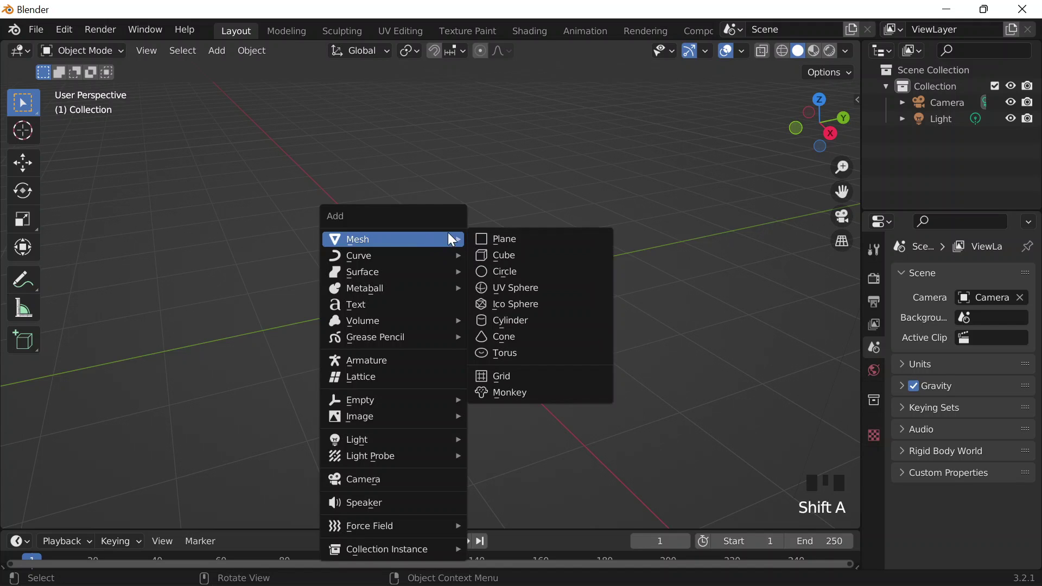
{"action": "left_click", "coordinate": [545, 270]}
{"action": "scroll", "coordinate": [462, 293], "scroll_direction": "up", "scroll_amount": 6}
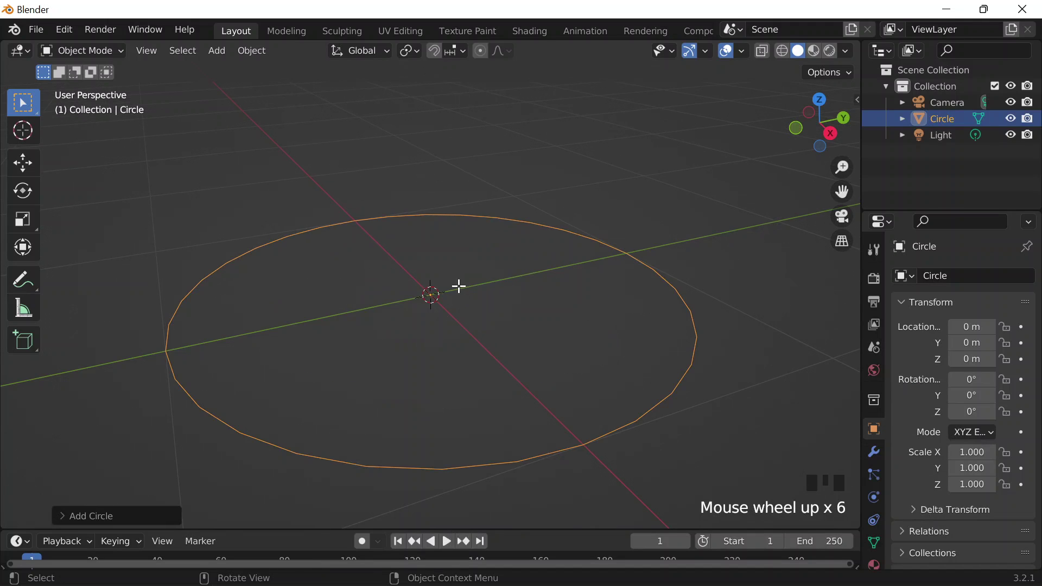
- In Edit Mode, extrude the circle's outline and scale the extruded vertices to 0 to fill the disc
{"action": "key", "text": "Tab"}
{"action": "scroll", "coordinate": [384, 211], "scroll_direction": "down", "scroll_amount": 2}
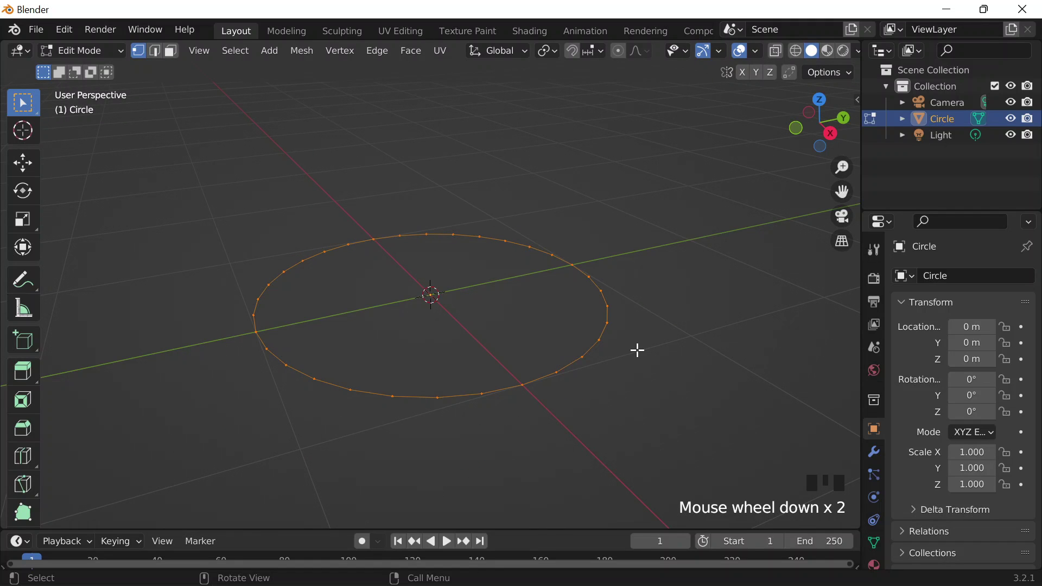
{"action": "key", "text": "e"}
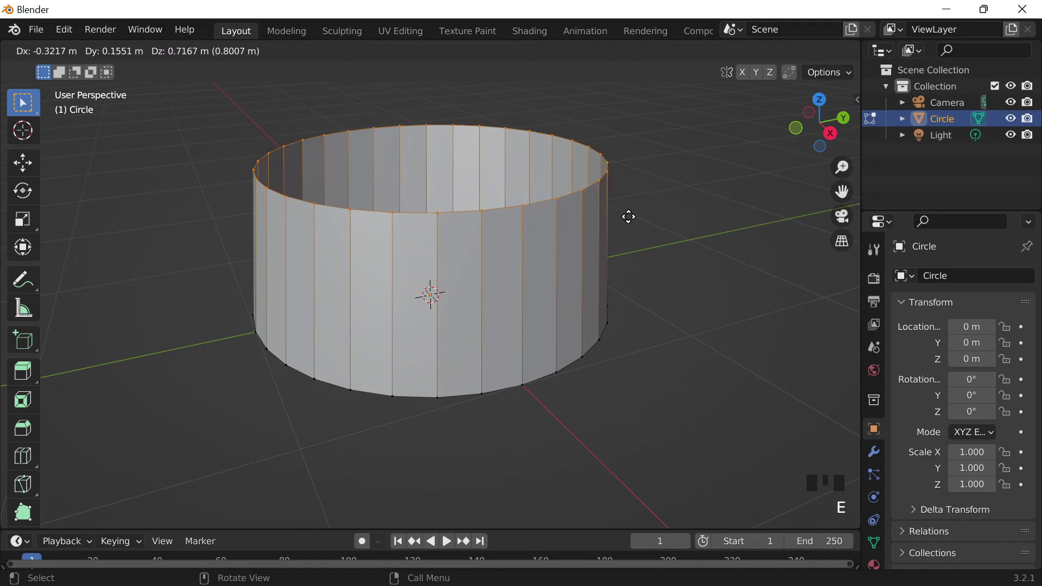
{"action": "key", "text": "s"}
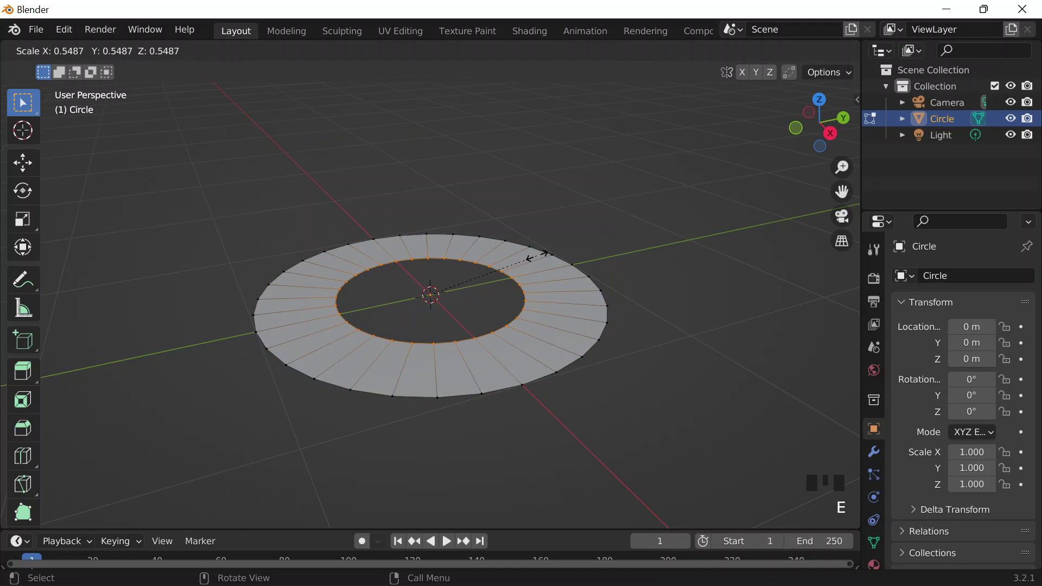
{"action": "type", "text": "0"}
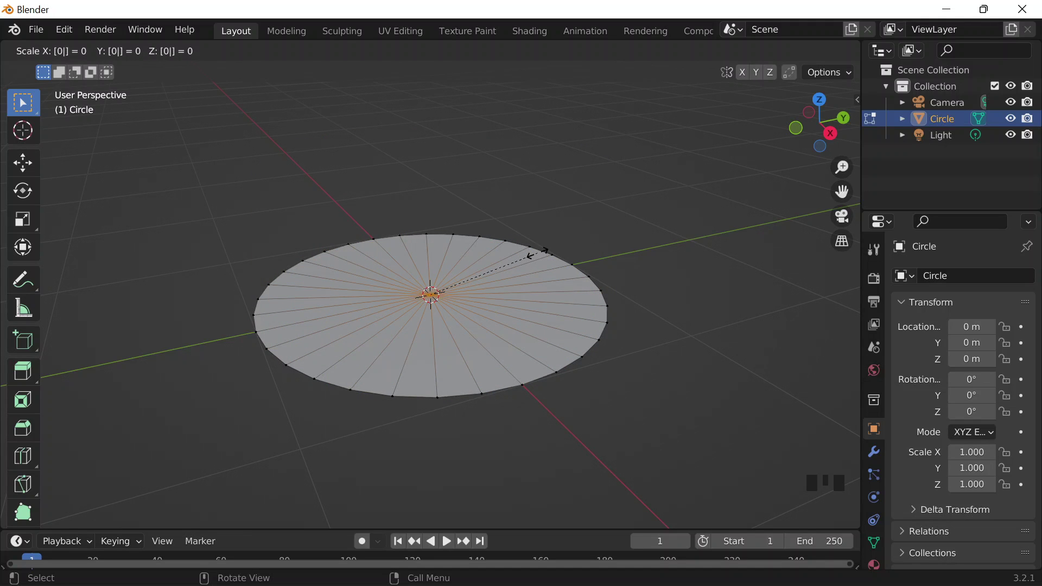
{"action": "key", "text": "Return"}
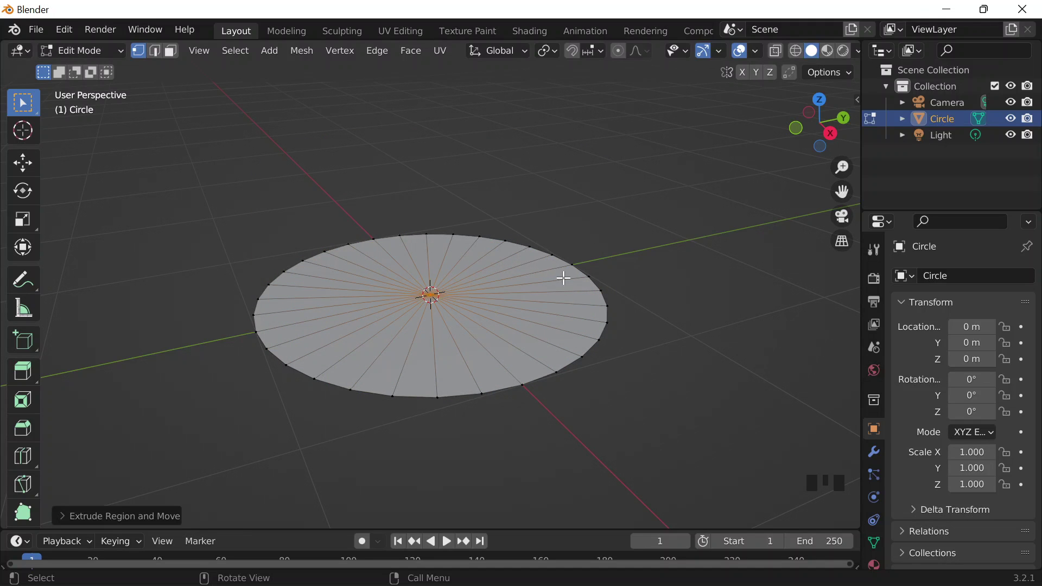
- Merge the overlapping vertices in the middle of the disc using At Center
{"action": "key", "text": "m"}
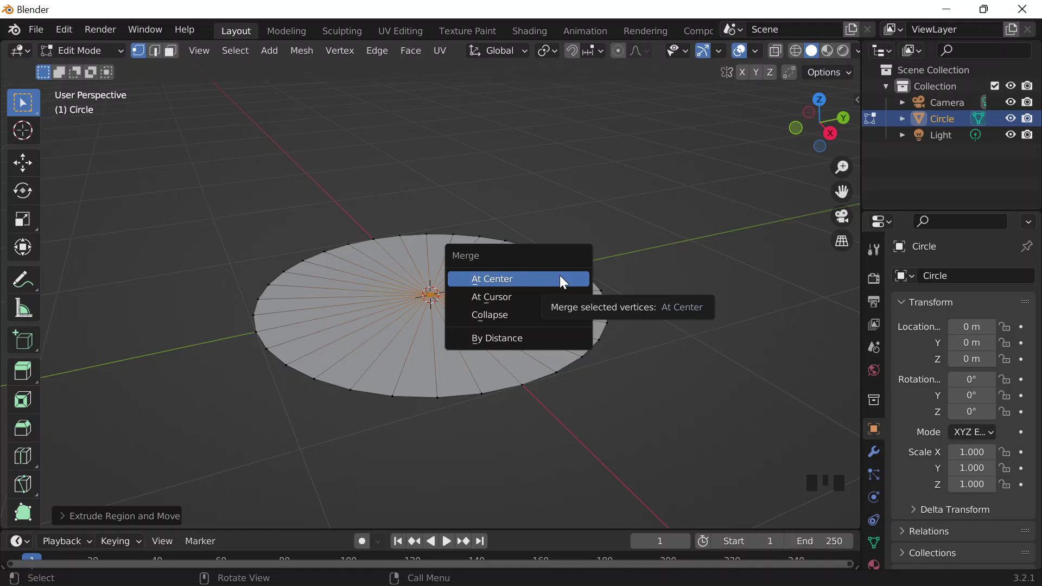
{"action": "left_click", "coordinate": [559, 277]}
{"action": "scroll", "coordinate": [327, 212], "scroll_direction": "up", "scroll_amount": 3}
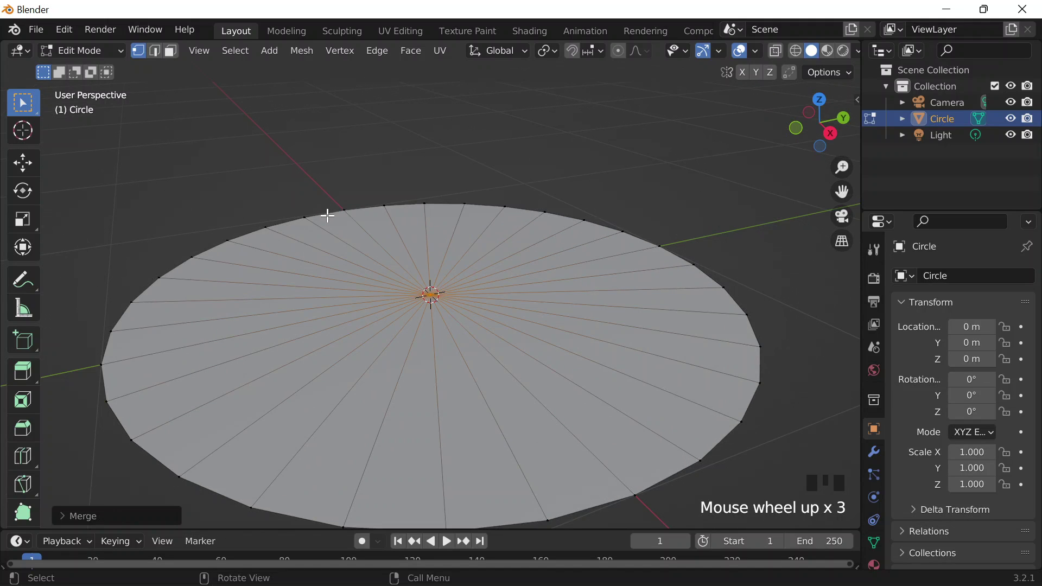
- Select the disc's outer edge loop and assign it to a new vertex group with a weight of 1.000
{"action": "scroll", "coordinate": [877, 347], "scroll_direction": "down", "scroll_amount": 8}
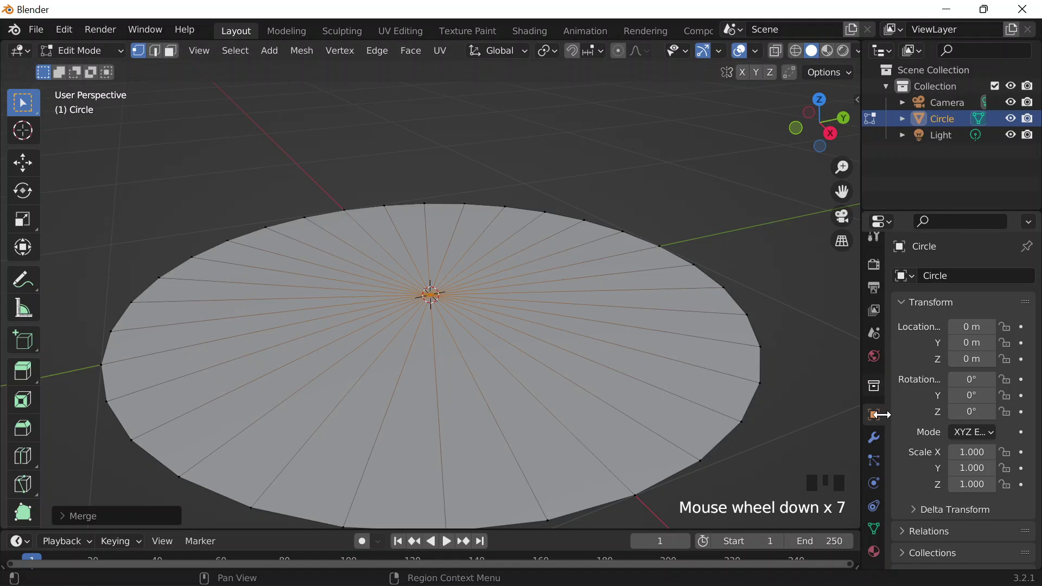
{"action": "left_click", "coordinate": [877, 522]}
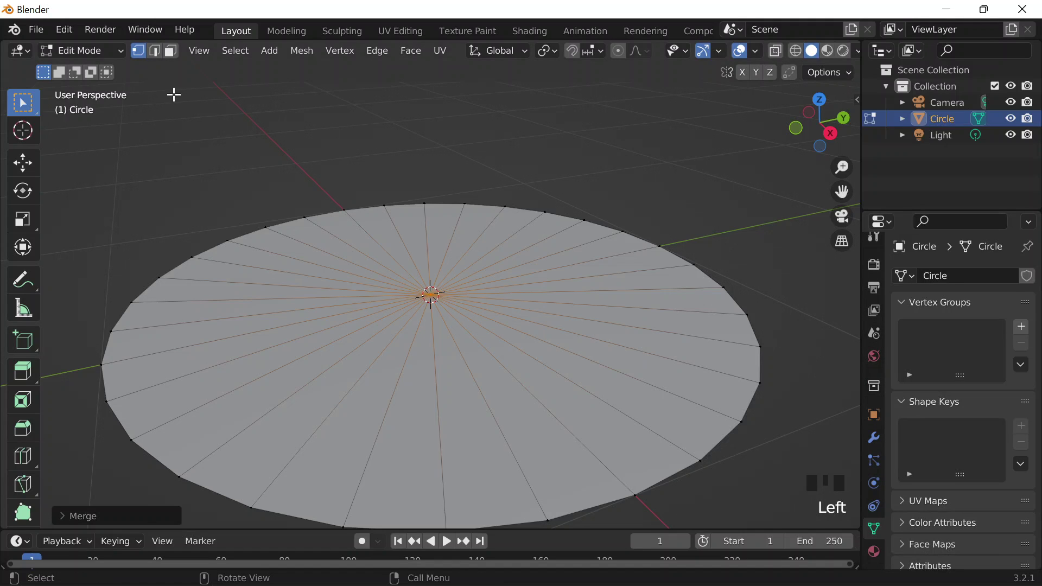
{"action": "left_click", "coordinate": [156, 51]}
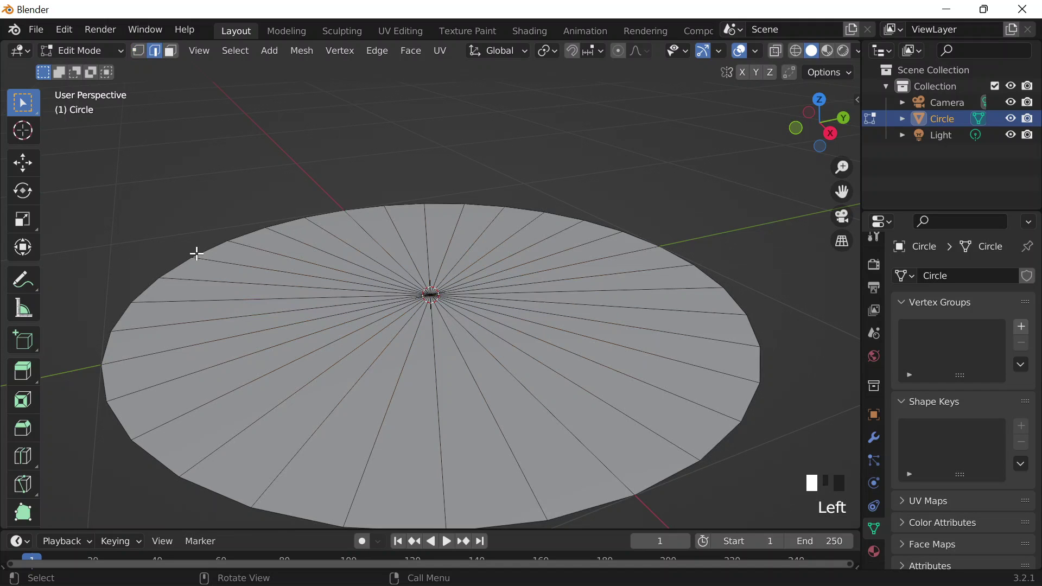
{"action": "left_click", "coordinate": [198, 255], "text": "alt"}
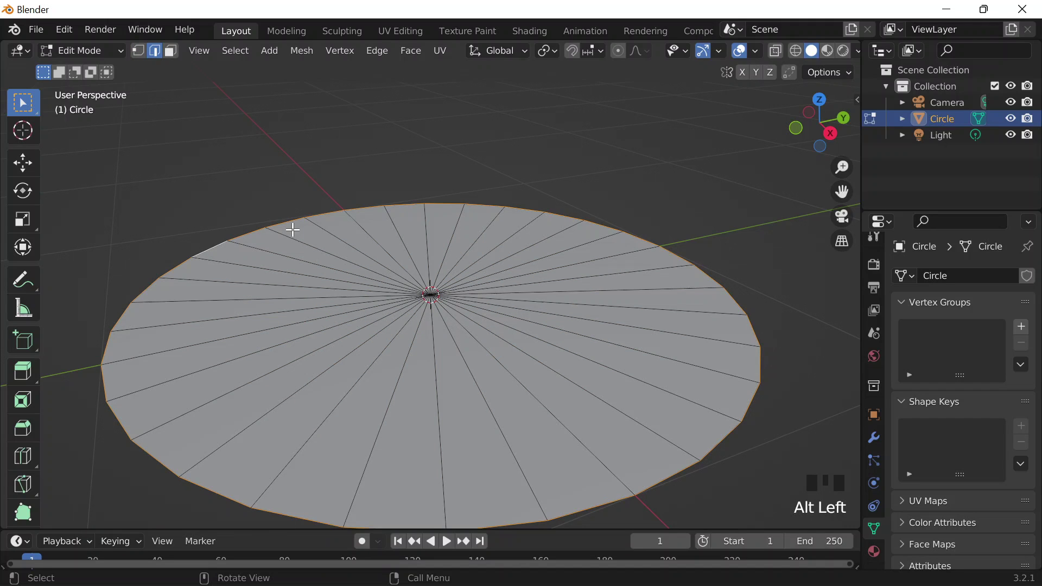
{"action": "left_click", "coordinate": [1024, 329]}
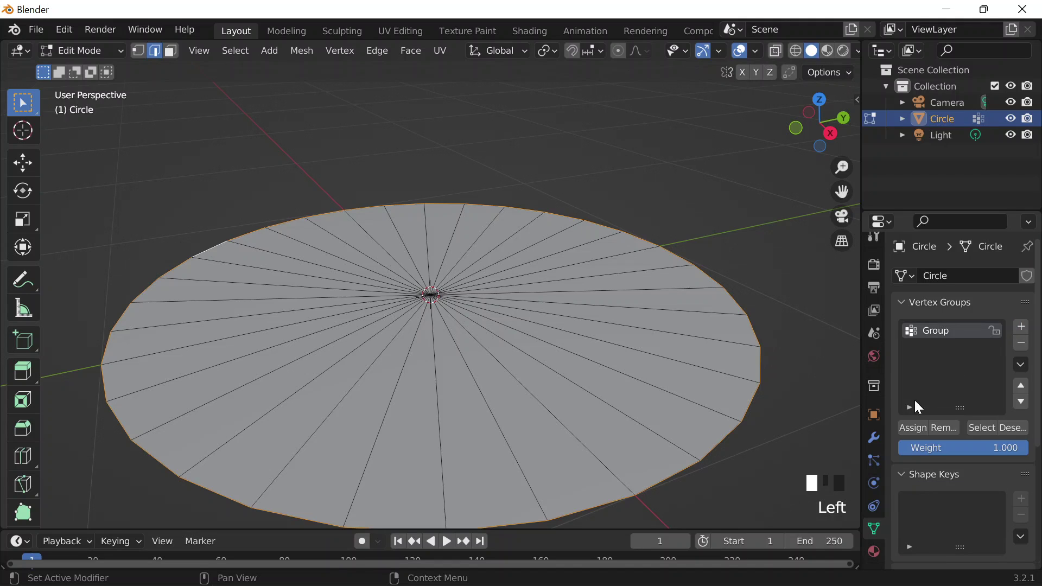
{"action": "left_click", "coordinate": [913, 427]}
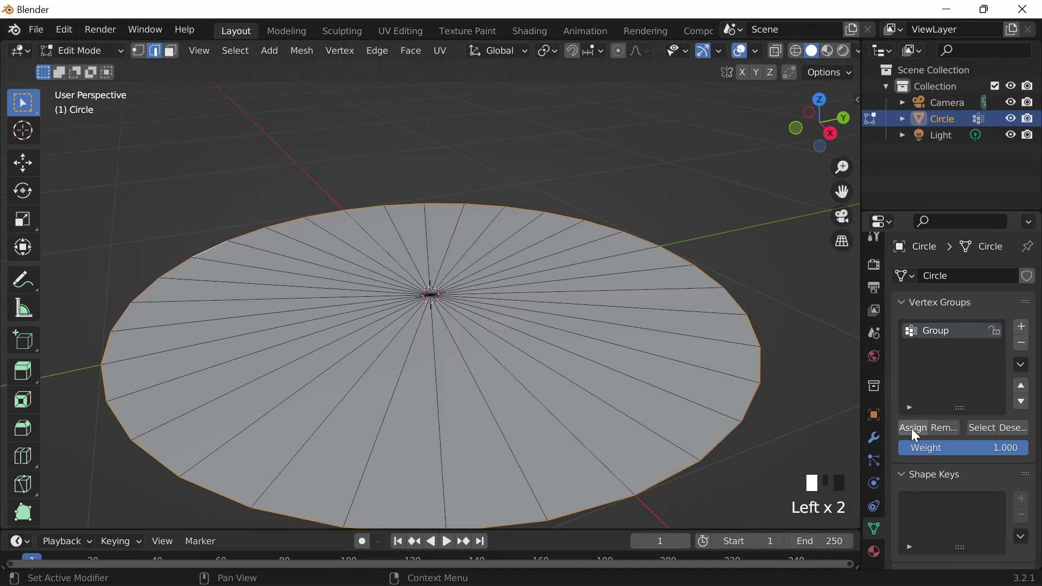
- Switch the disc to Weight Paint mode to inspect the vertex group's weights from above
{"action": "key", "text": "Tab"}
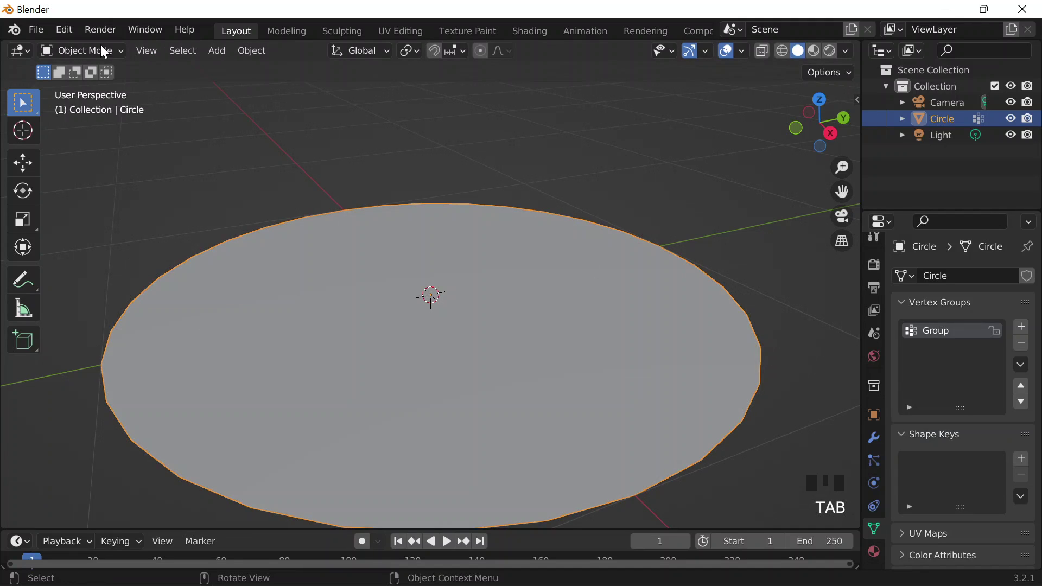
{"action": "left_click", "coordinate": [84, 51]}
{"action": "left_click", "coordinate": [90, 141]}
{"action": "scroll", "coordinate": [279, 161], "scroll_direction": "down", "scroll_amount": 3}
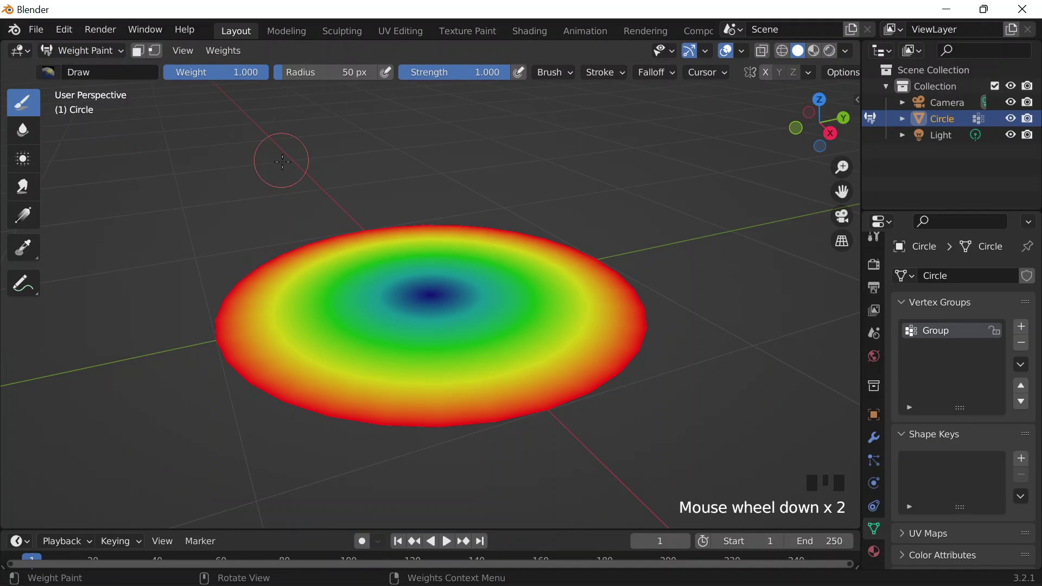
{"action": "middle_click_drag", "start_coordinate": [427, 196], "coordinate": [388, 225]}
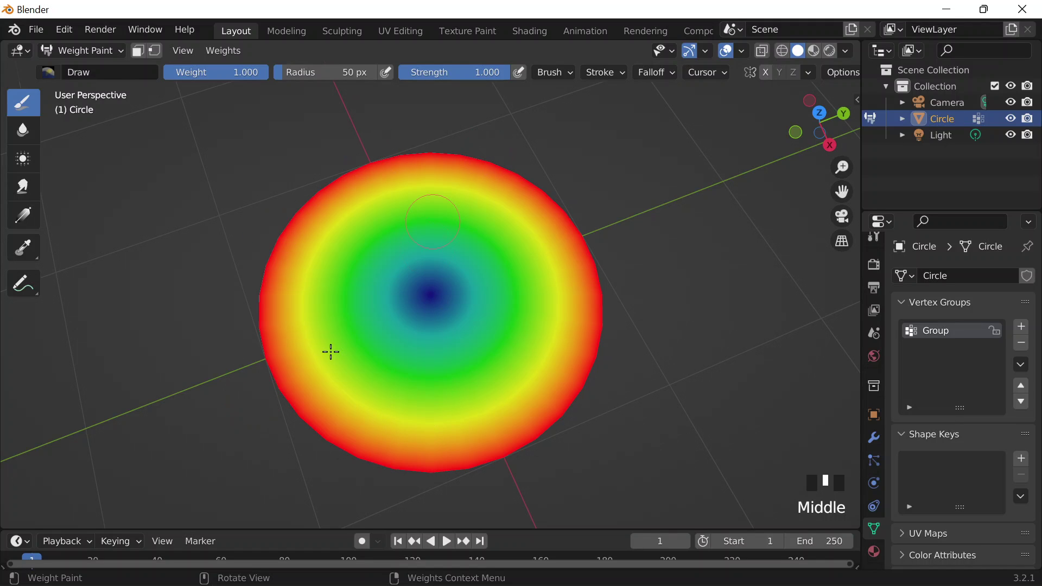
- Expand the Differential Growth settings in the circle's object properties
{"action": "scroll", "coordinate": [875, 521], "scroll_direction": "down", "scroll_amount": 6}
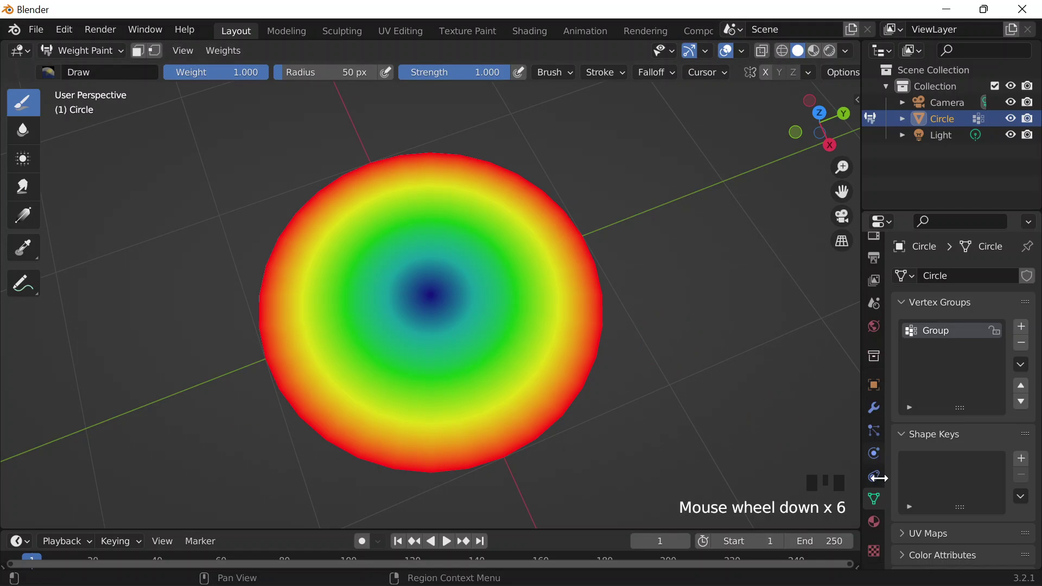
{"action": "left_click", "coordinate": [872, 386]}
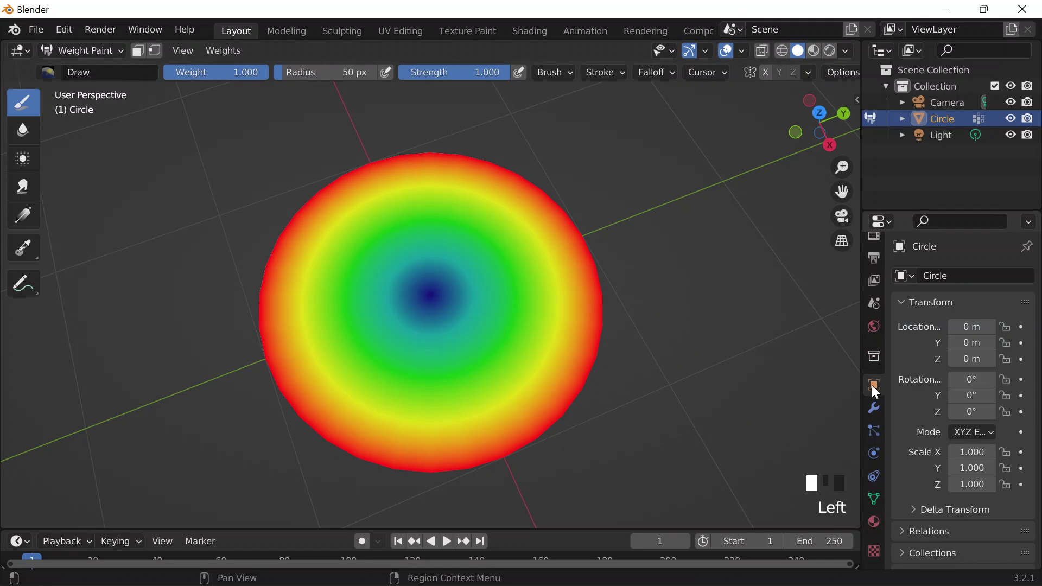
{"action": "scroll", "coordinate": [941, 446], "scroll_direction": "down", "scroll_amount": 13}
{"action": "scroll", "coordinate": [938, 441], "scroll_direction": "down", "scroll_amount": 9}
{"action": "scroll", "coordinate": [917, 320], "scroll_direction": "up", "scroll_amount": 7}
{"action": "left_click", "coordinate": [913, 293]}
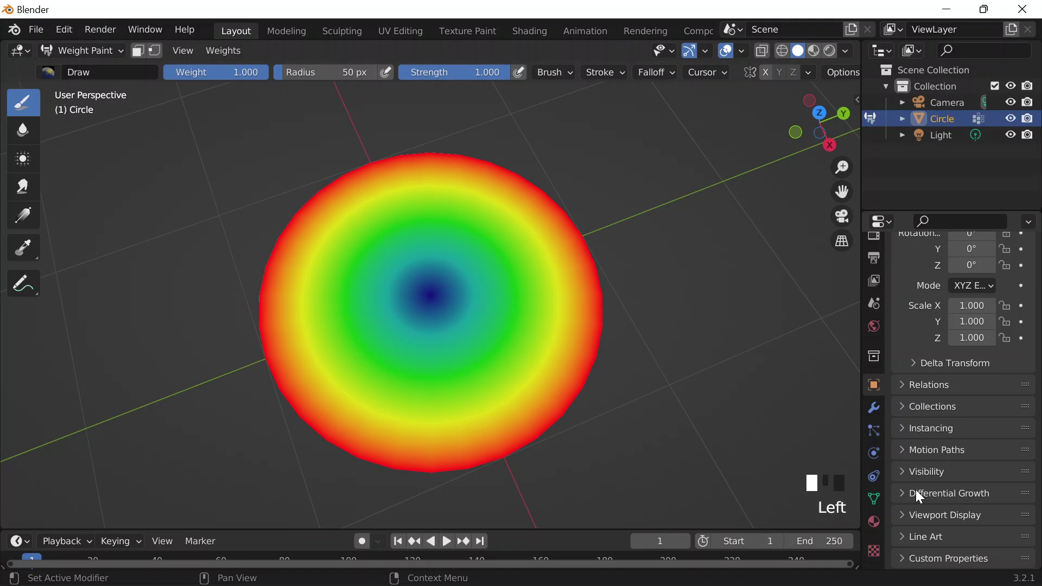
{"action": "left_click", "coordinate": [916, 493]}
{"action": "scroll", "coordinate": [916, 467], "scroll_direction": "down", "scroll_amount": 14}
{"action": "scroll", "coordinate": [915, 453], "scroll_direction": "up", "scroll_amount": 1}
{"action": "scroll", "coordinate": [915, 455], "scroll_direction": "up", "scroll_amount": 1}
{"action": "middle_click_drag", "start_coordinate": [602, 402], "coordinate": [566, 393]}
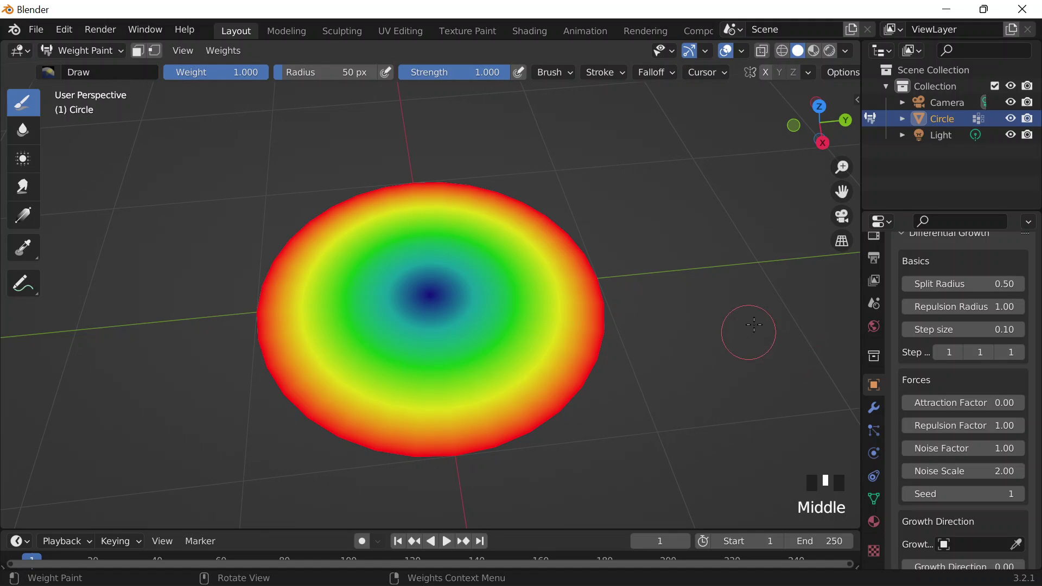
- Review the Differential Growth parameters and run Diff Growth Step repeatedly on the disc
{"action": "scroll", "coordinate": [956, 402], "scroll_direction": "down", "scroll_amount": 4}
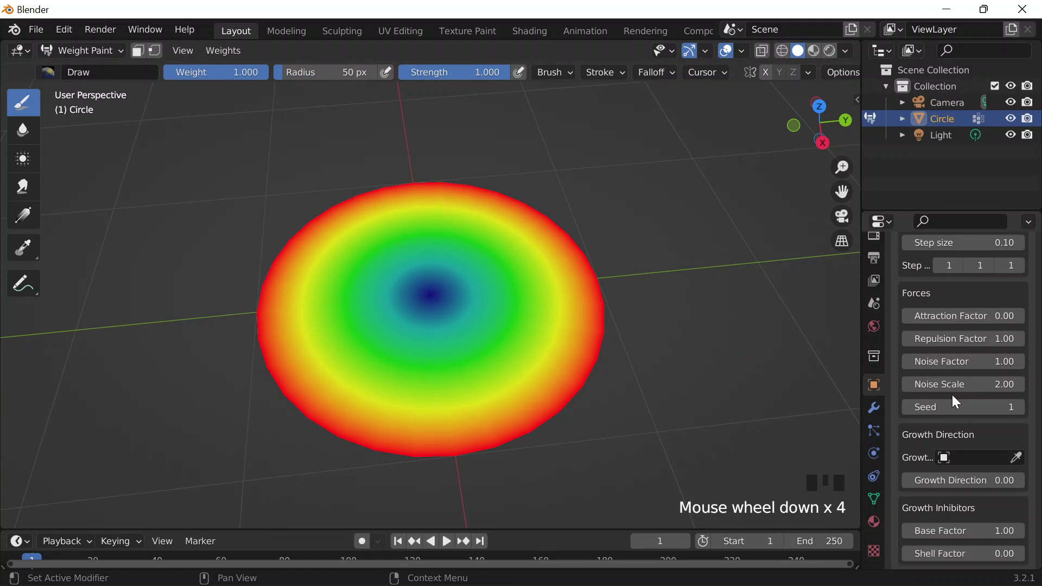
{"action": "scroll", "coordinate": [925, 383], "scroll_direction": "up", "scroll_amount": 3}
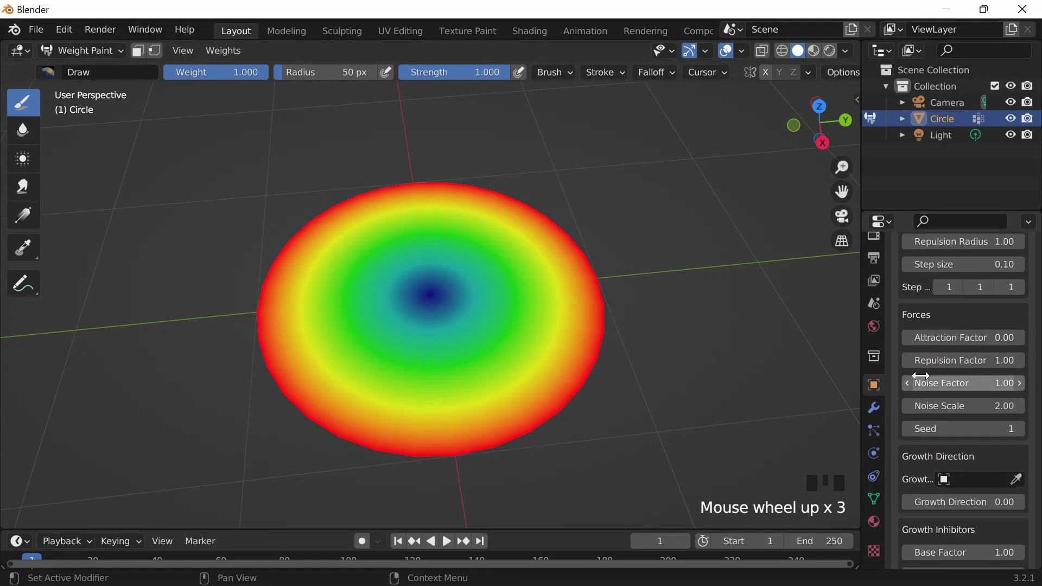
{"action": "scroll", "coordinate": [921, 376], "scroll_direction": "up", "scroll_amount": 9}
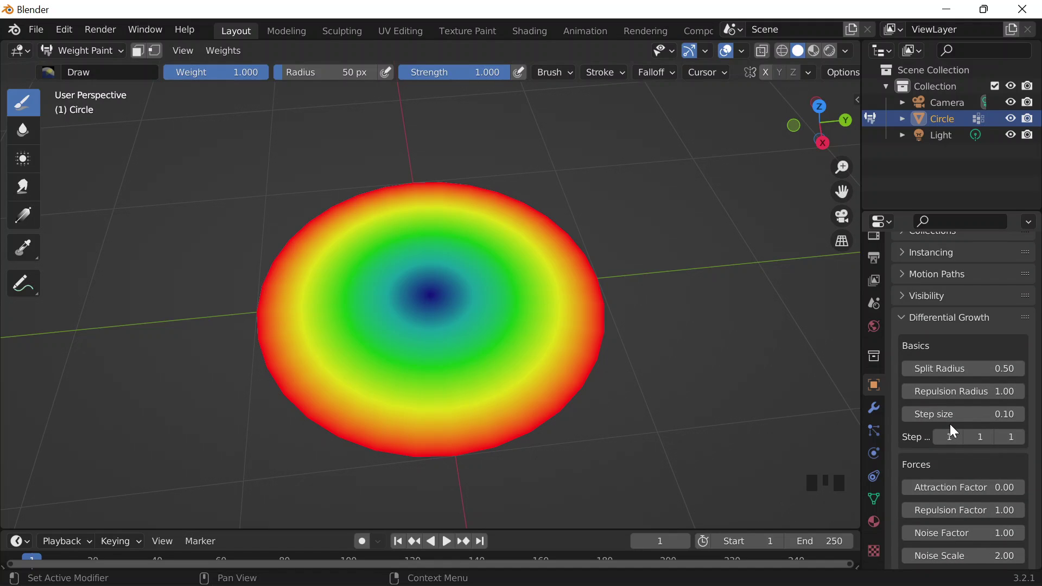
{"action": "scroll", "coordinate": [953, 431], "scroll_direction": "down", "scroll_amount": 10}
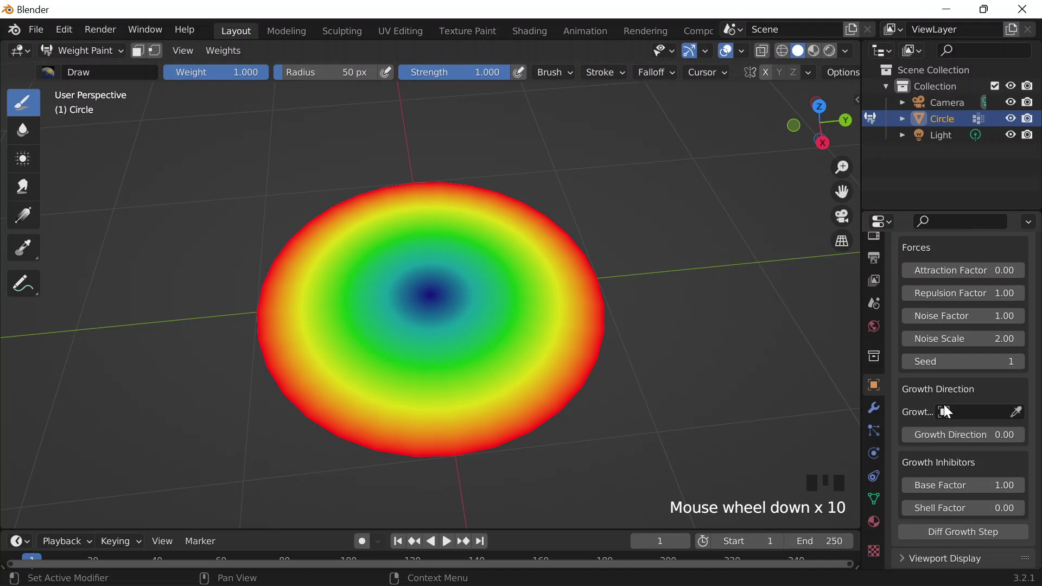
{"action": "scroll", "coordinate": [947, 412], "scroll_direction": "down", "scroll_amount": 4}
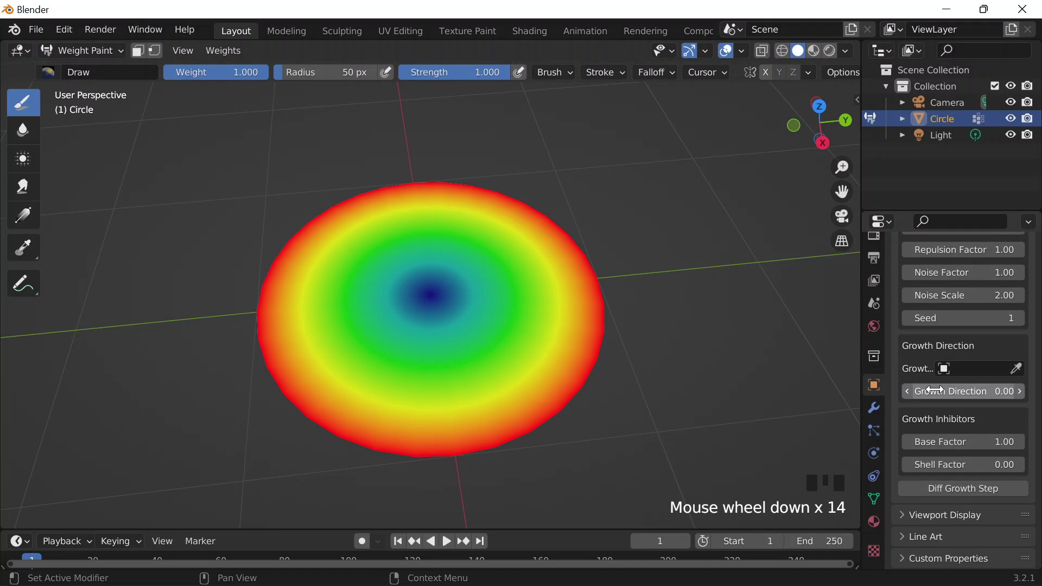
{"action": "left_click", "coordinate": [965, 489]}
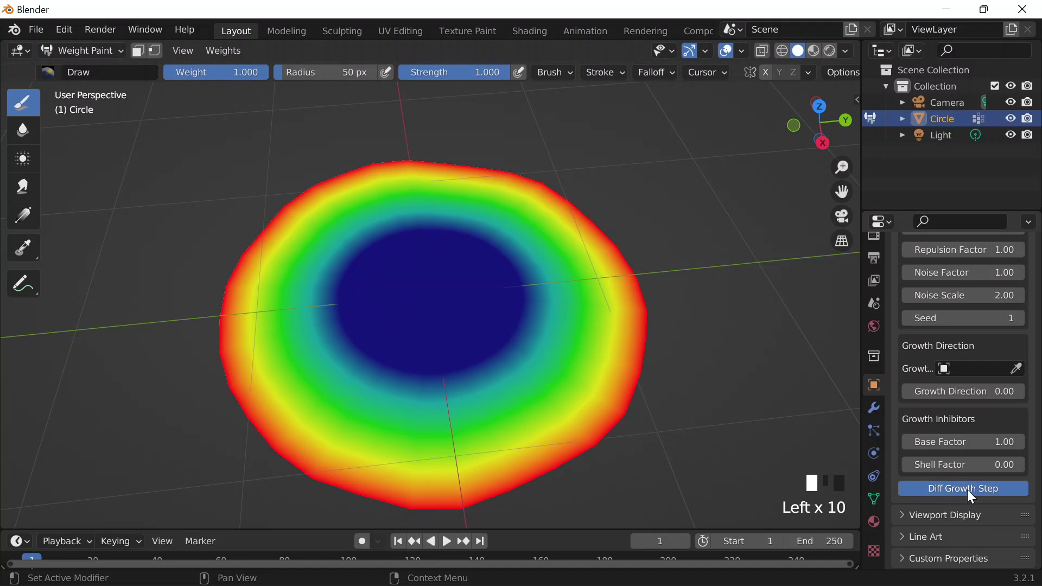
- Continue running Diff Growth Step on the disc until its rim buckles into large folded petals
{"action": "left_click", "coordinate": [967, 489]}
{"action": "left_click", "coordinate": [971, 490]}
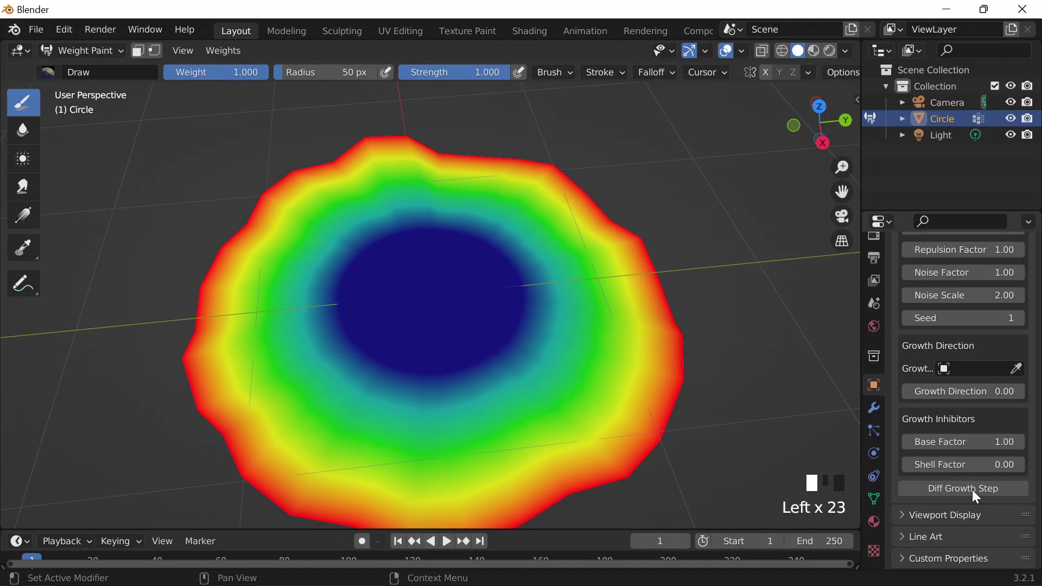
{"action": "scroll", "coordinate": [598, 339], "scroll_direction": "down", "scroll_amount": 1}
{"action": "middle_click_drag", "start_coordinate": [597, 340], "coordinate": [549, 232]}
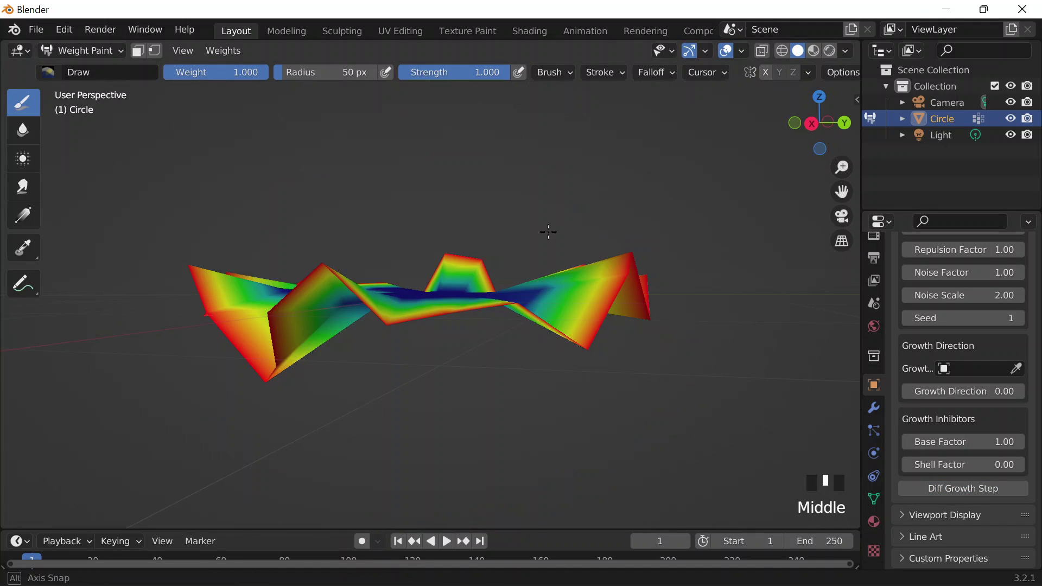
{"action": "left_click", "coordinate": [980, 489]}
{"action": "left_click", "coordinate": [980, 488]}
{"action": "left_click", "coordinate": [980, 488]}
{"action": "left_click", "coordinate": [980, 489]}
{"action": "left_click", "coordinate": [980, 489]}
{"action": "left_click", "coordinate": [980, 488]}
{"action": "left_click", "coordinate": [982, 488]}
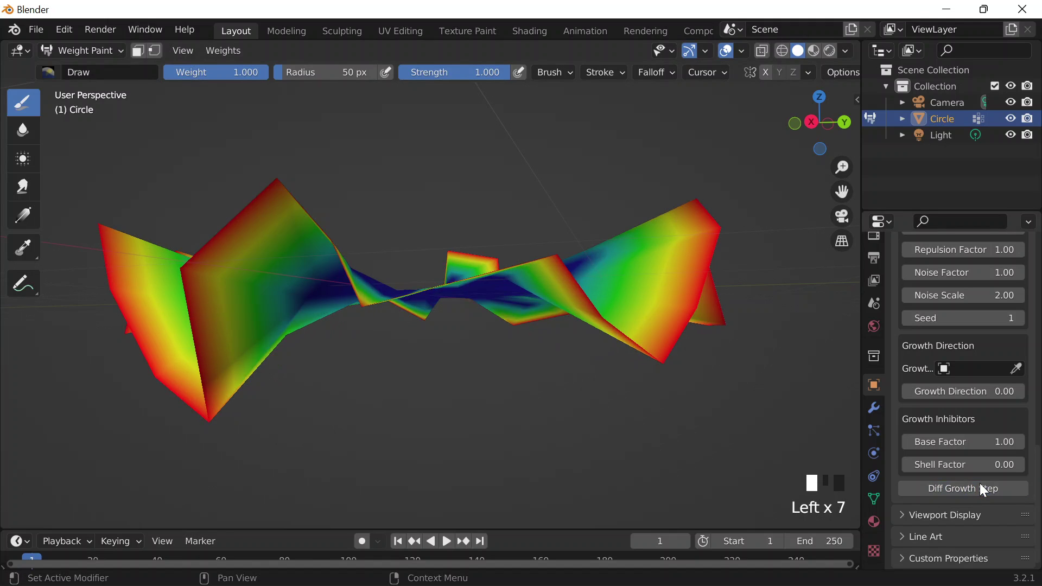
{"action": "left_click", "coordinate": [980, 488]}
{"action": "left_click", "coordinate": [980, 489]}
{"action": "left_click", "coordinate": [979, 488]}
{"action": "left_click", "coordinate": [978, 489]}
{"action": "left_click", "coordinate": [977, 488]}
{"action": "left_click", "coordinate": [976, 488]}
{"action": "left_click", "coordinate": [975, 488]}
{"action": "left_click", "coordinate": [975, 488]}
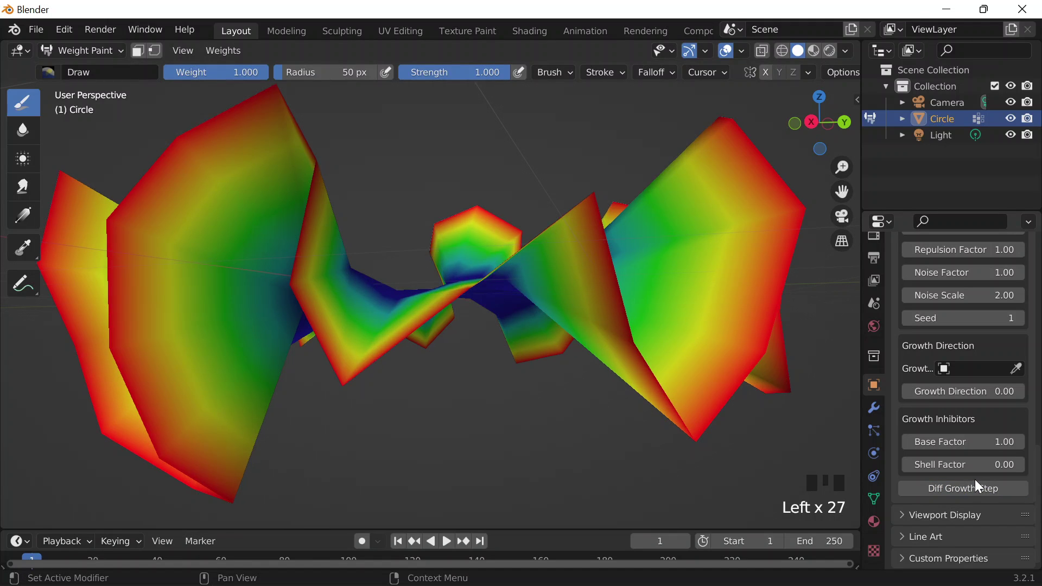
{"action": "left_click", "coordinate": [975, 482]}
{"action": "left_click", "coordinate": [975, 482]}
{"action": "left_click", "coordinate": [976, 482]}
{"action": "left_click", "coordinate": [975, 483]}
{"action": "left_click", "coordinate": [976, 484]}
{"action": "left_click", "coordinate": [976, 484]}
{"action": "left_click", "coordinate": [977, 485]}
{"action": "left_click", "coordinate": [977, 485]}
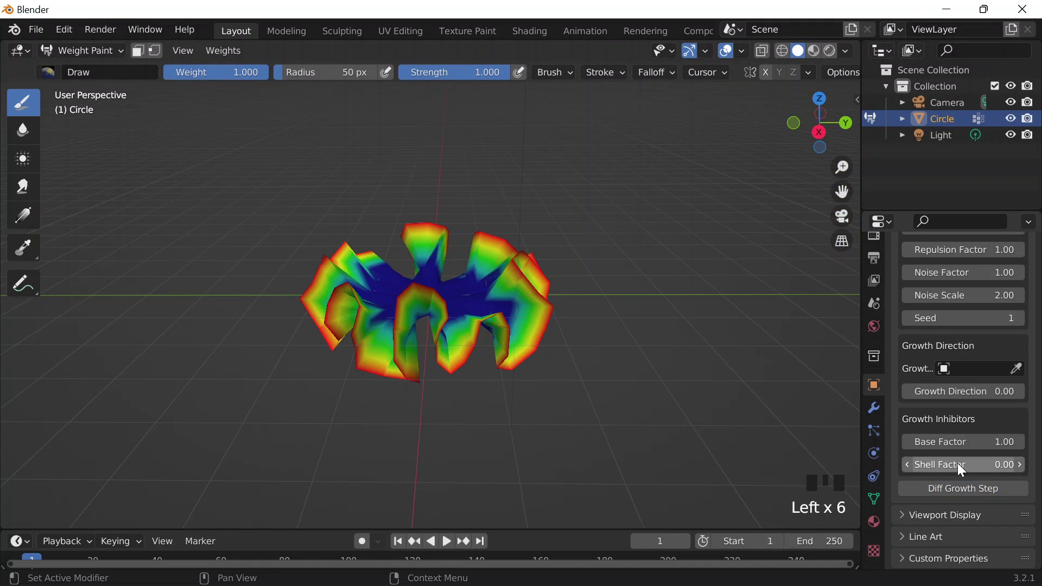
- Review the Differential Growth basics and forces, and run several more growth steps on the folded petals
{"action": "scroll", "coordinate": [977, 353], "scroll_direction": "up", "scroll_amount": 10}
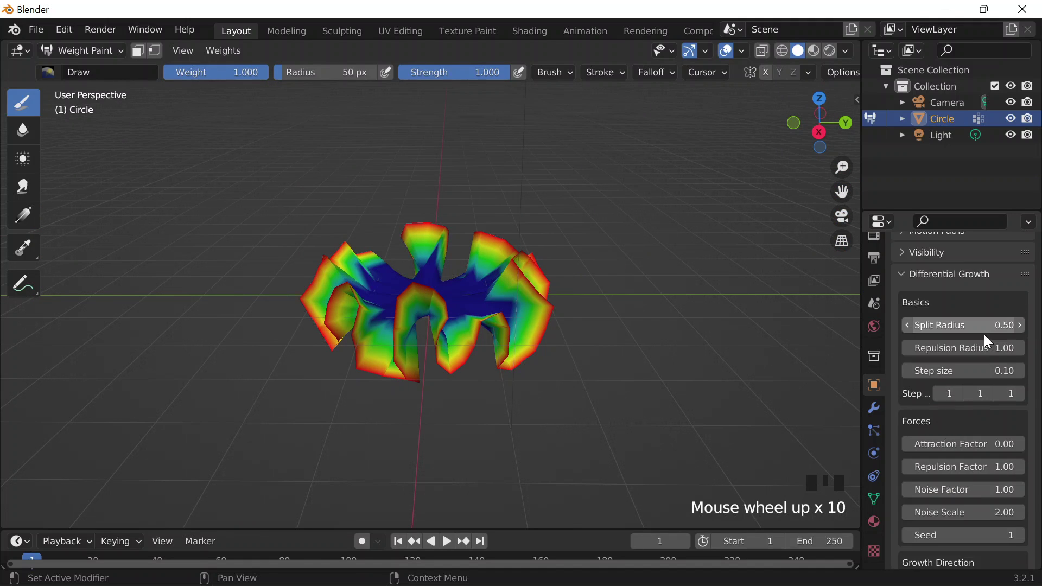
{"action": "scroll", "coordinate": [967, 369], "scroll_direction": "down", "scroll_amount": 4}
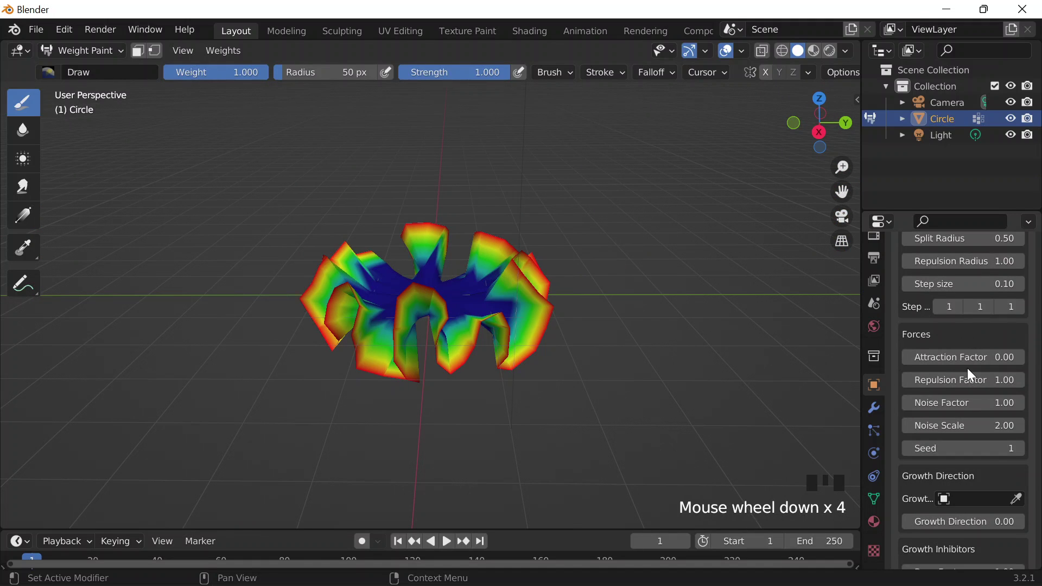
{"action": "scroll", "coordinate": [971, 374], "scroll_direction": "down", "scroll_amount": 5}
{"action": "left_click", "coordinate": [948, 486]}
{"action": "left_click", "coordinate": [947, 485]}
{"action": "left_click", "coordinate": [948, 486]}
{"action": "left_click", "coordinate": [947, 486]}
{"action": "left_click", "coordinate": [947, 486]}
{"action": "left_click", "coordinate": [947, 486]}
{"action": "left_click", "coordinate": [938, 488]}
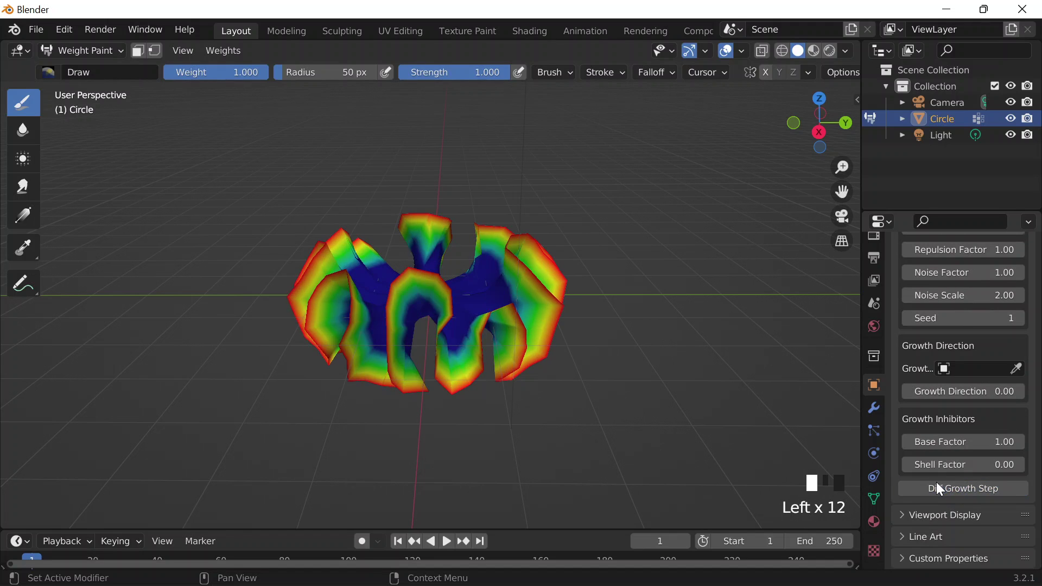
- Set both the Split Radius and the Repulsion Radius of the Differential Growth to 0.30
{"action": "scroll", "coordinate": [947, 424], "scroll_direction": "up", "scroll_amount": 15}
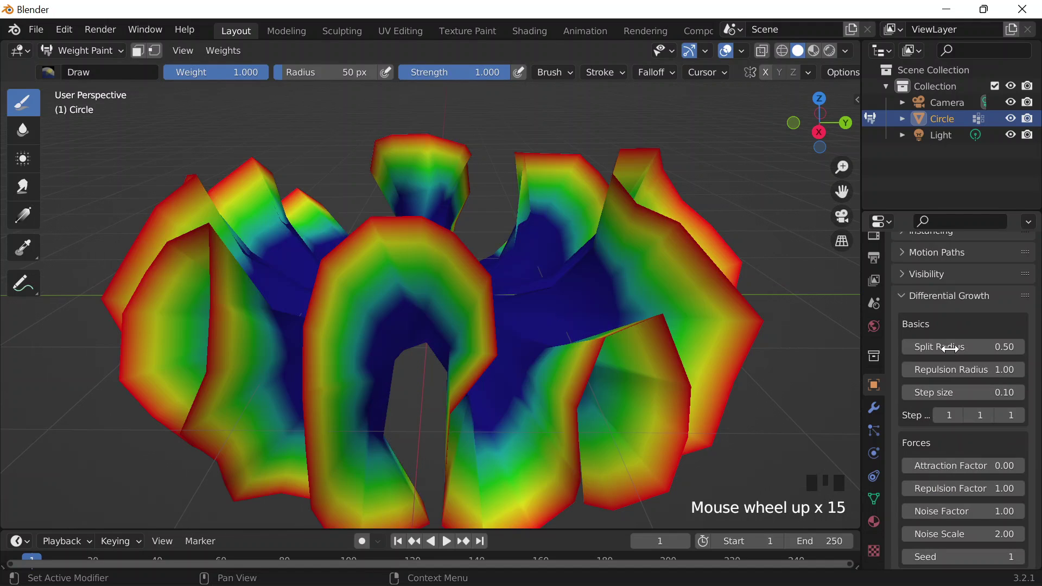
{"action": "left_click", "coordinate": [953, 350]}
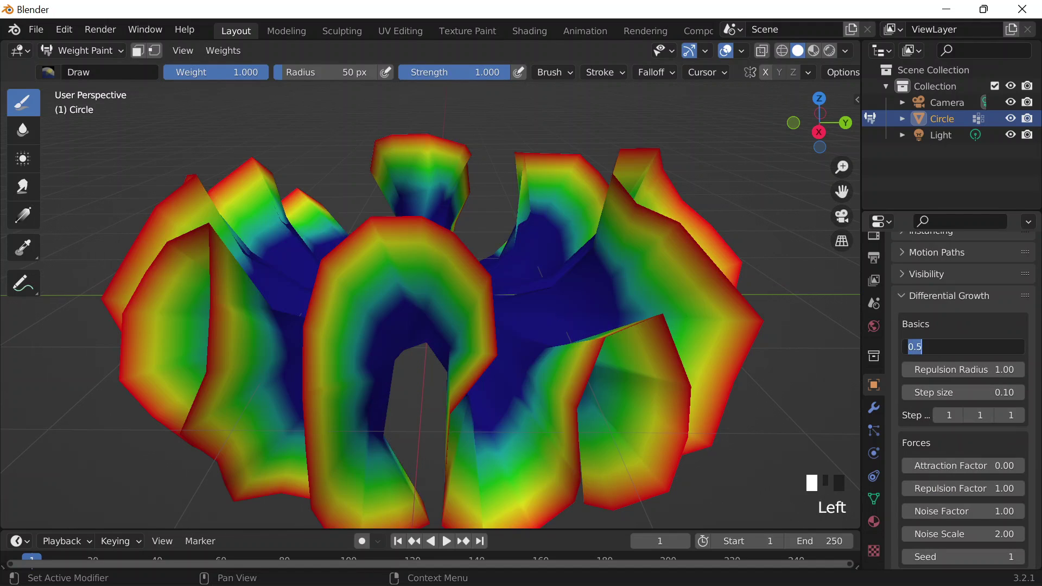
{"action": "type", "text": "0.3"}
{"action": "key", "text": "Return"}
{"action": "left_click", "coordinate": [972, 369]}
{"action": "type", "text": "0"}
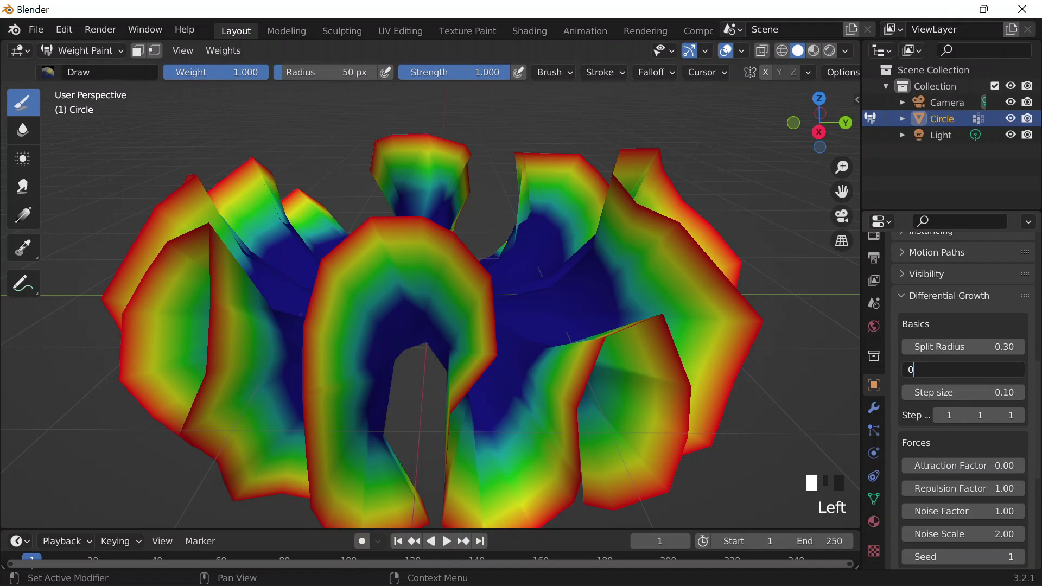
- Run Diff Growth Step many times with the smaller radii until the petal edges crinkle into fine ruffles
{"action": "scroll", "coordinate": [986, 364], "scroll_direction": "down", "scroll_amount": 20}
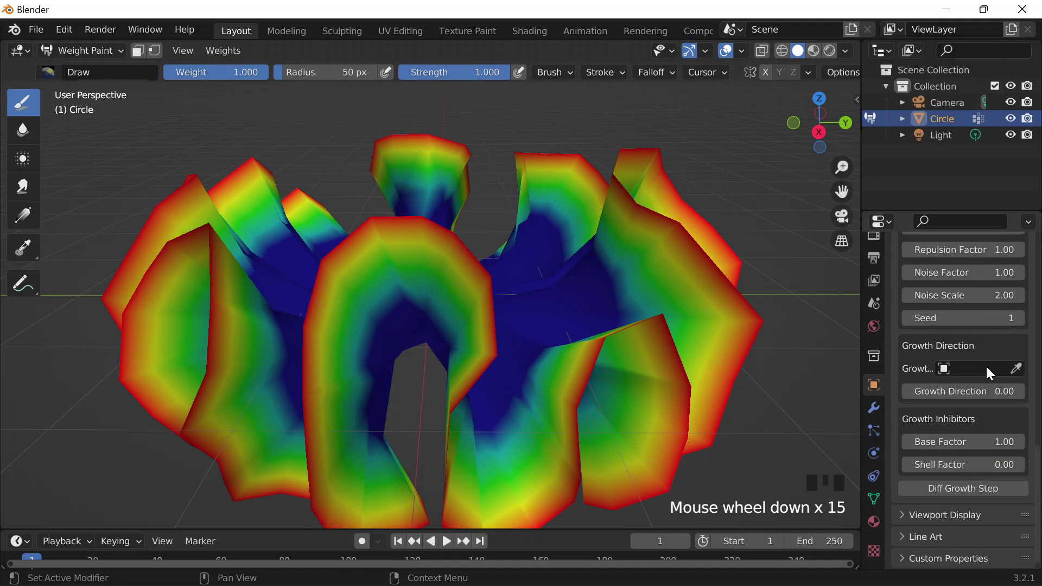
{"action": "left_click", "coordinate": [958, 489]}
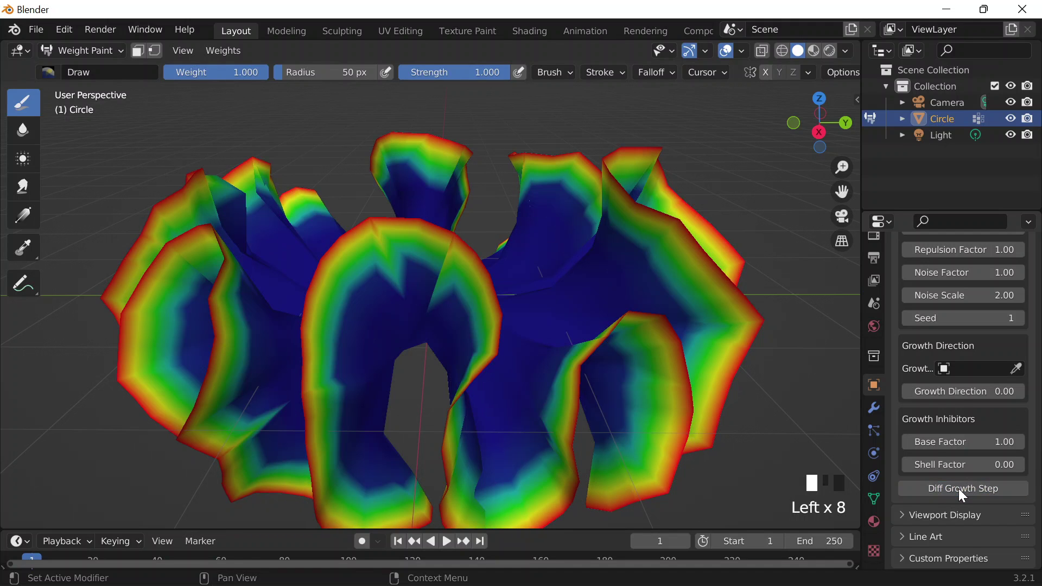
{"action": "left_click", "coordinate": [958, 488]}
{"action": "left_click", "coordinate": [958, 488]}
{"action": "left_click", "coordinate": [958, 488]}
{"action": "left_click", "coordinate": [958, 488]}
{"action": "left_click", "coordinate": [958, 488]}
{"action": "middle_click_drag", "start_coordinate": [558, 259], "coordinate": [585, 339]}
{"action": "scroll", "coordinate": [585, 340], "scroll_direction": "up", "scroll_amount": 4}
{"action": "middle_click_drag", "start_coordinate": [544, 312], "coordinate": [640, 326]}
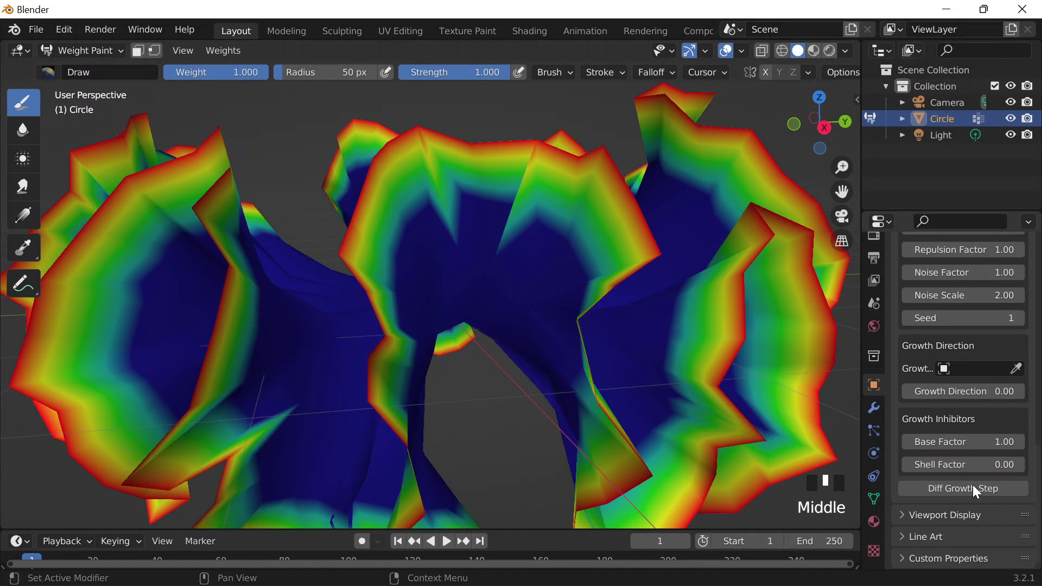
{"action": "left_click", "coordinate": [974, 491]}
{"action": "left_click", "coordinate": [974, 493]}
{"action": "left_click", "coordinate": [974, 492]}
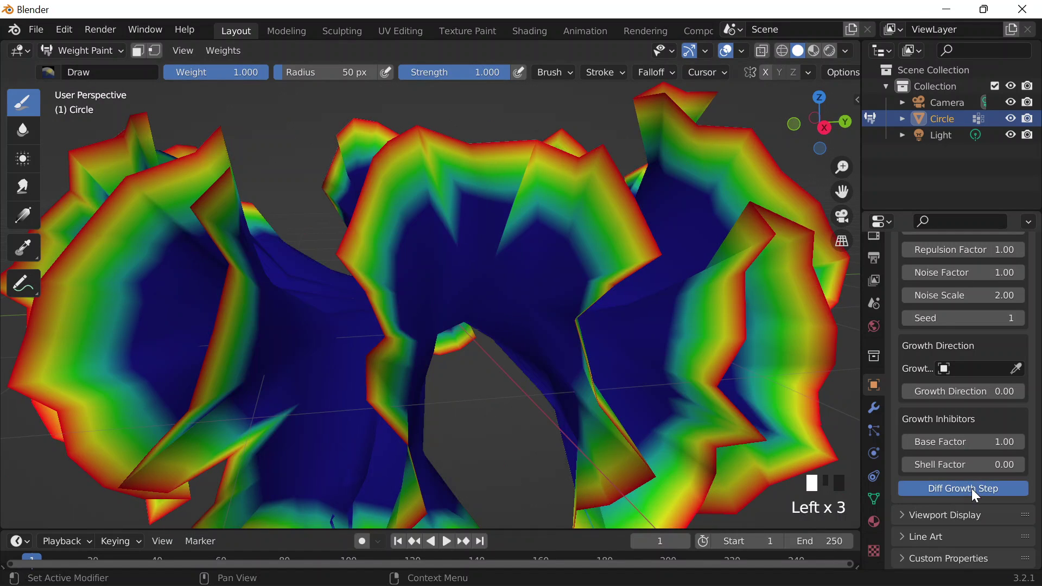
{"action": "left_click", "coordinate": [972, 488]}
{"action": "left_click", "coordinate": [971, 488]}
{"action": "left_click", "coordinate": [971, 488]}
{"action": "left_click", "coordinate": [972, 488]}
{"action": "left_click", "coordinate": [971, 488]}
{"action": "left_click", "coordinate": [971, 489]}
{"action": "left_click", "coordinate": [971, 488]}
{"action": "left_click", "coordinate": [971, 488]}
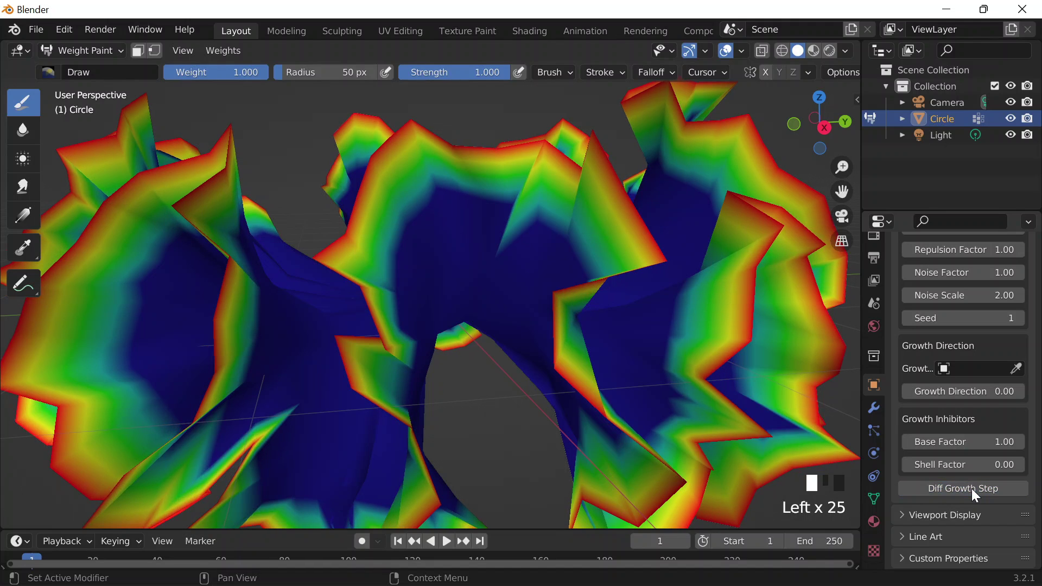
{"action": "scroll", "coordinate": [469, 325], "scroll_direction": "down", "scroll_amount": 7}
{"action": "middle_click_drag", "start_coordinate": [467, 326], "coordinate": [561, 310]}
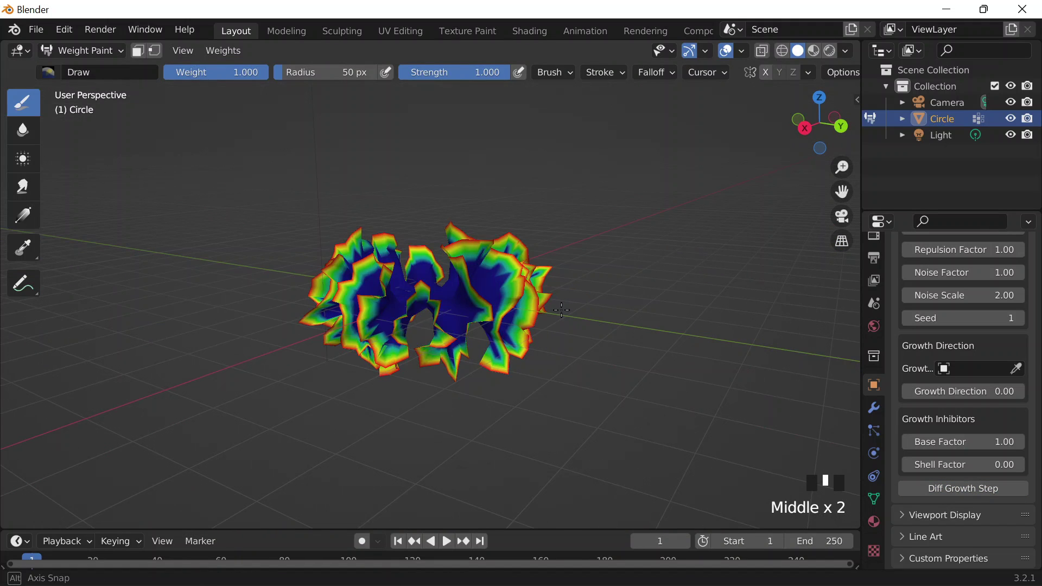
{"action": "left_click", "coordinate": [965, 489]}
{"action": "left_click", "coordinate": [966, 489]}
{"action": "left_click", "coordinate": [965, 488]}
{"action": "left_click", "coordinate": [965, 489]}
{"action": "double_click", "coordinate": [963, 487]}
{"action": "double_click", "coordinate": [963, 487]}
{"action": "double_click", "coordinate": [963, 487]}
{"action": "double_click", "coordinate": [963, 488]}
{"action": "double_click", "coordinate": [963, 487]}
{"action": "double_click", "coordinate": [963, 487]}
{"action": "left_click", "coordinate": [963, 488]}
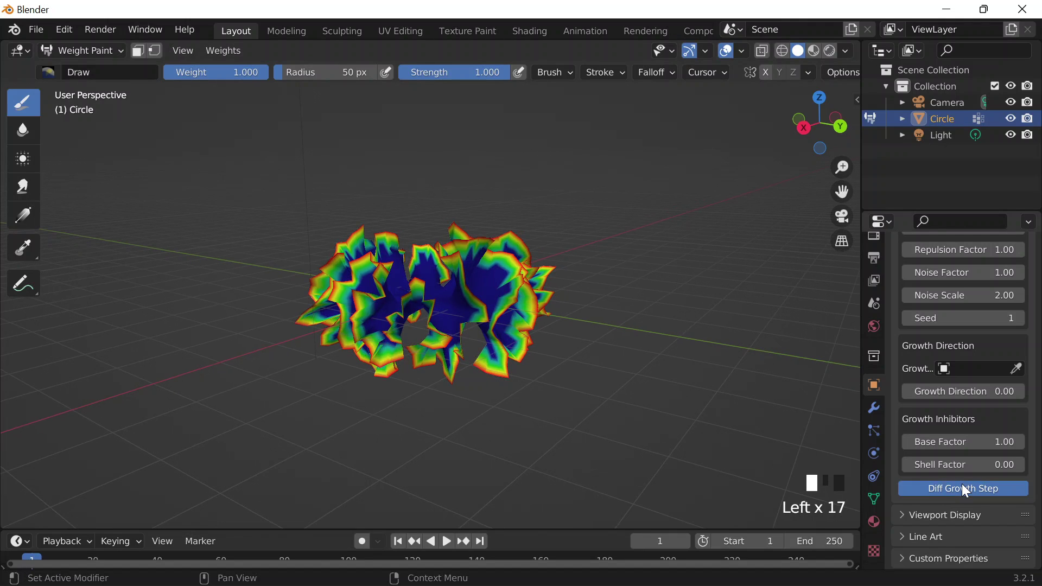
- Switch the grown shape to Object Mode and inspect it from several angles along with its Differential Growth settings
{"action": "middle_click_drag", "start_coordinate": [640, 375], "coordinate": [620, 383]}
{"action": "scroll", "coordinate": [620, 384], "scroll_direction": "down", "scroll_amount": 5}
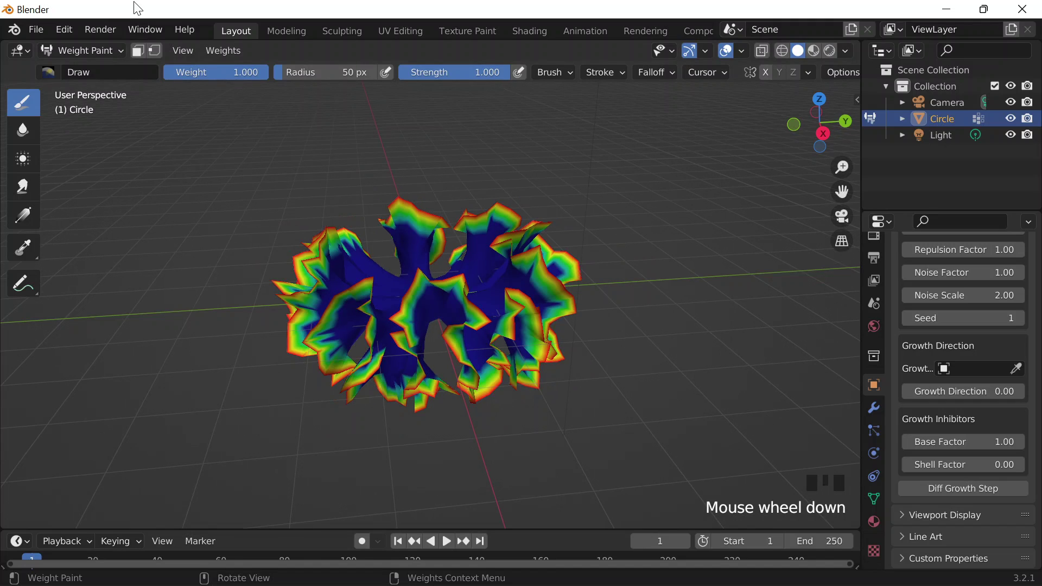
{"action": "left_click", "coordinate": [84, 51]}
{"action": "left_click", "coordinate": [90, 70]}
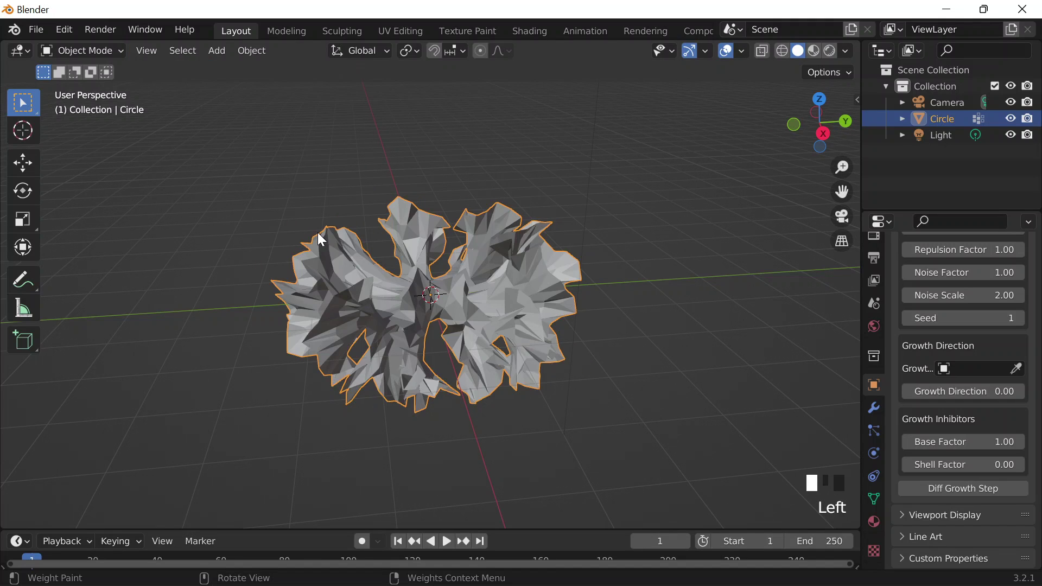
{"action": "middle_click_drag", "start_coordinate": [319, 233], "coordinate": [425, 262]}
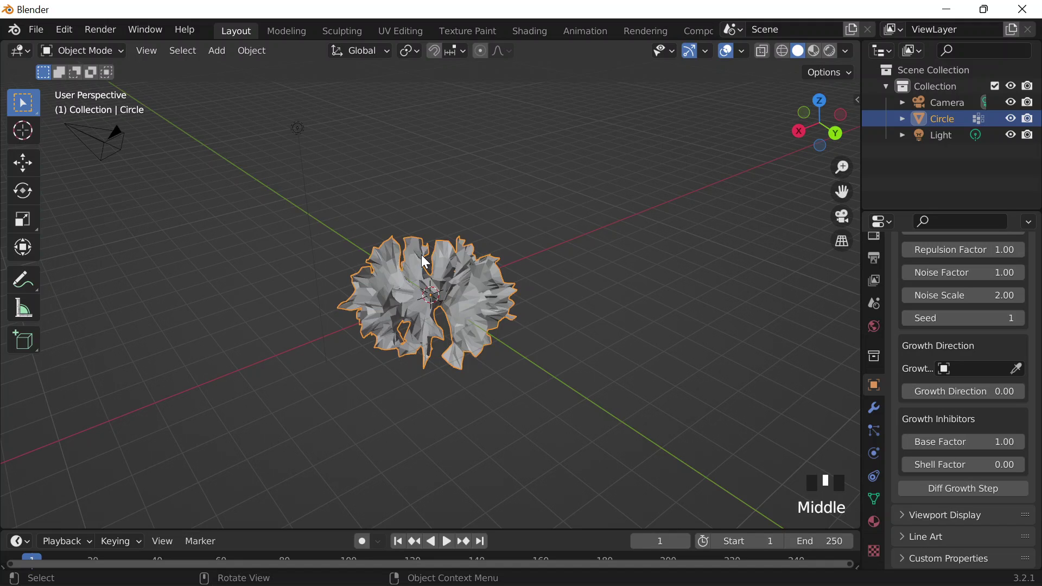
{"action": "middle_click_drag", "start_coordinate": [425, 262], "coordinate": [566, 304]}
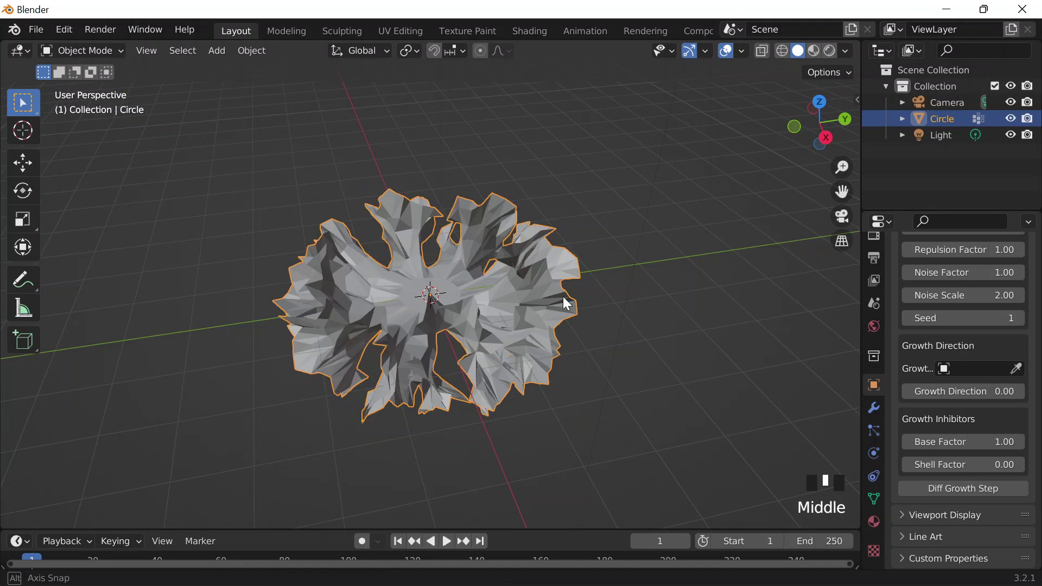
{"action": "scroll", "coordinate": [562, 297], "scroll_direction": "up", "scroll_amount": 5}
{"action": "scroll", "coordinate": [956, 376], "scroll_direction": "up", "scroll_amount": 5}
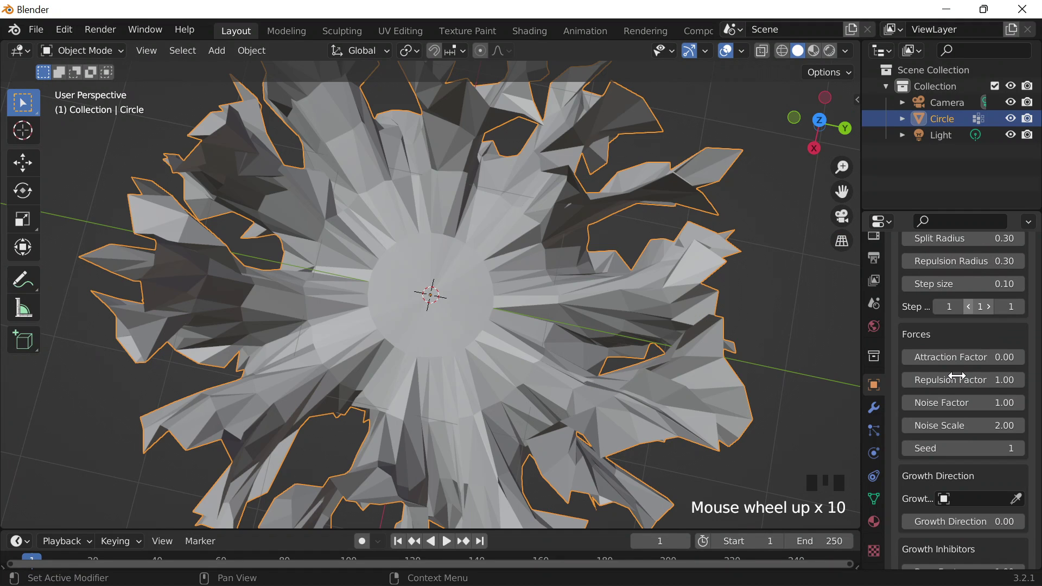
{"action": "scroll", "coordinate": [957, 376], "scroll_direction": "down", "scroll_amount": 6}
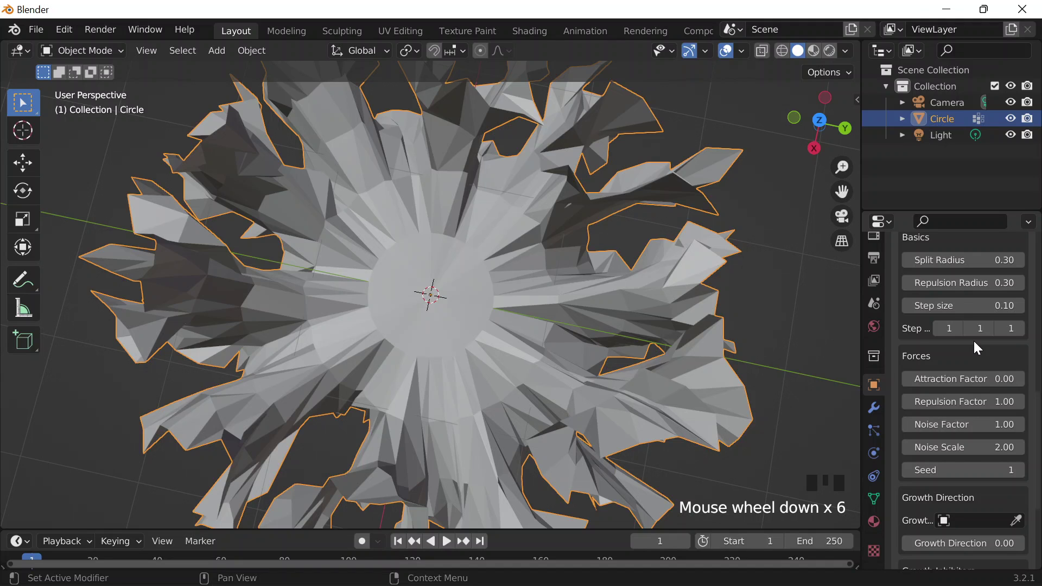
{"action": "scroll", "coordinate": [974, 343], "scroll_direction": "up", "scroll_amount": 4}
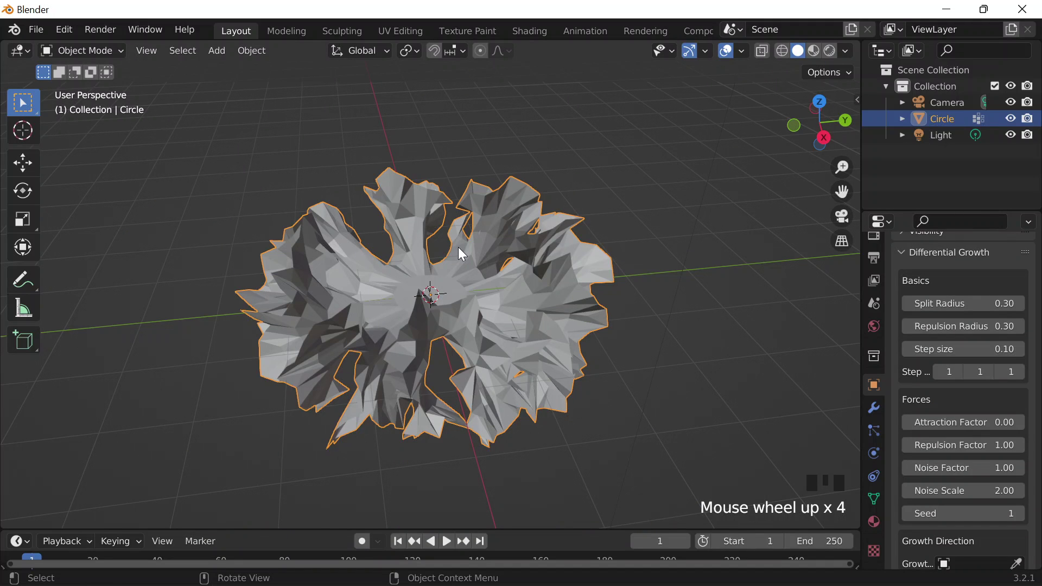
{"action": "scroll", "coordinate": [458, 248], "scroll_direction": "down", "scroll_amount": 3}
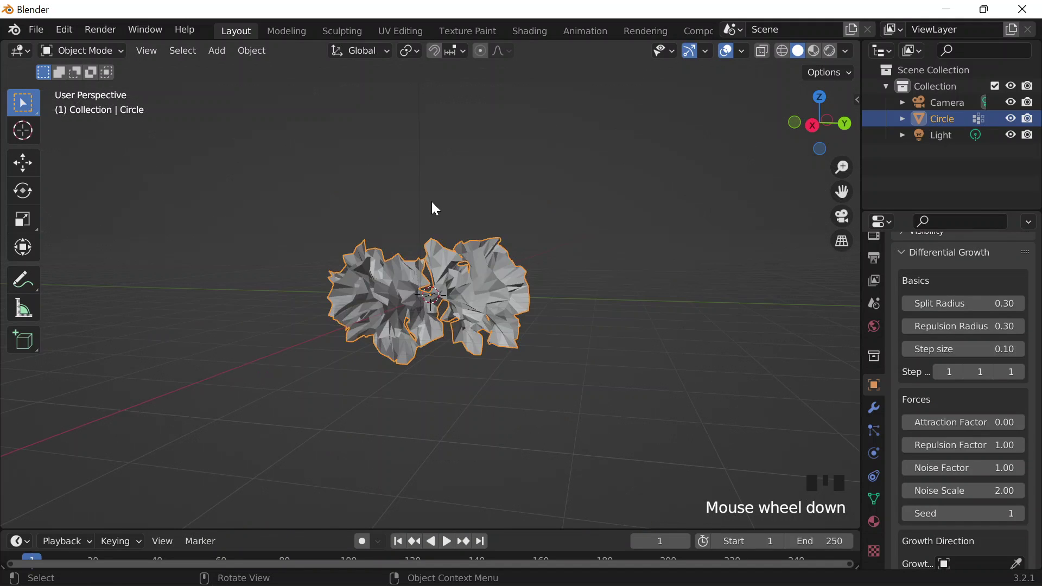
- Move the grown shape aside and add a new mesh circle at the origin, opened in Edit Mode
{"action": "key", "text": "shift+a"}
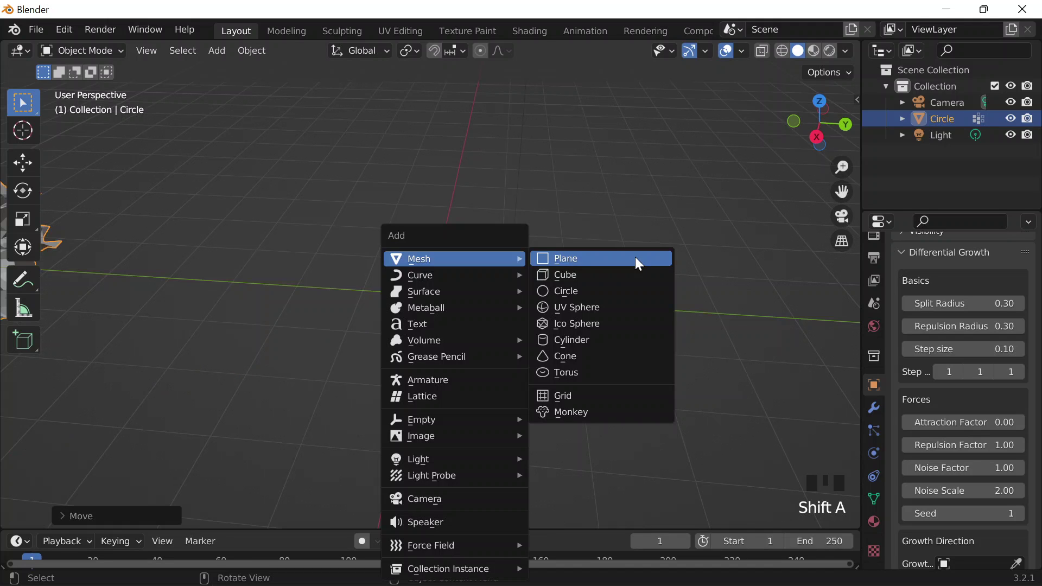
{"action": "left_click", "coordinate": [565, 291]}
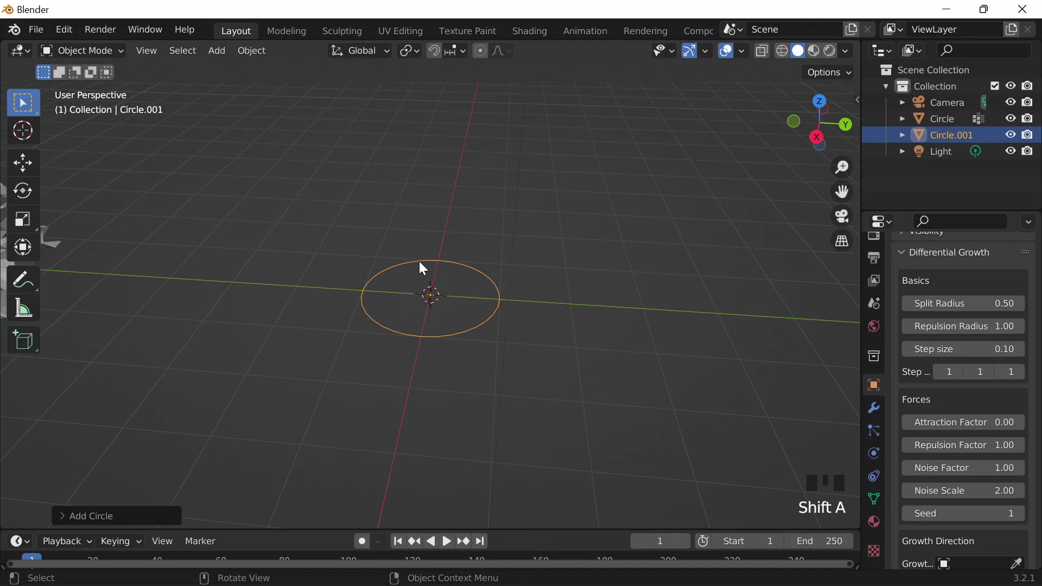
{"action": "key", "text": "Tab"}
{"action": "scroll", "coordinate": [412, 244], "scroll_direction": "up", "scroll_amount": 4}
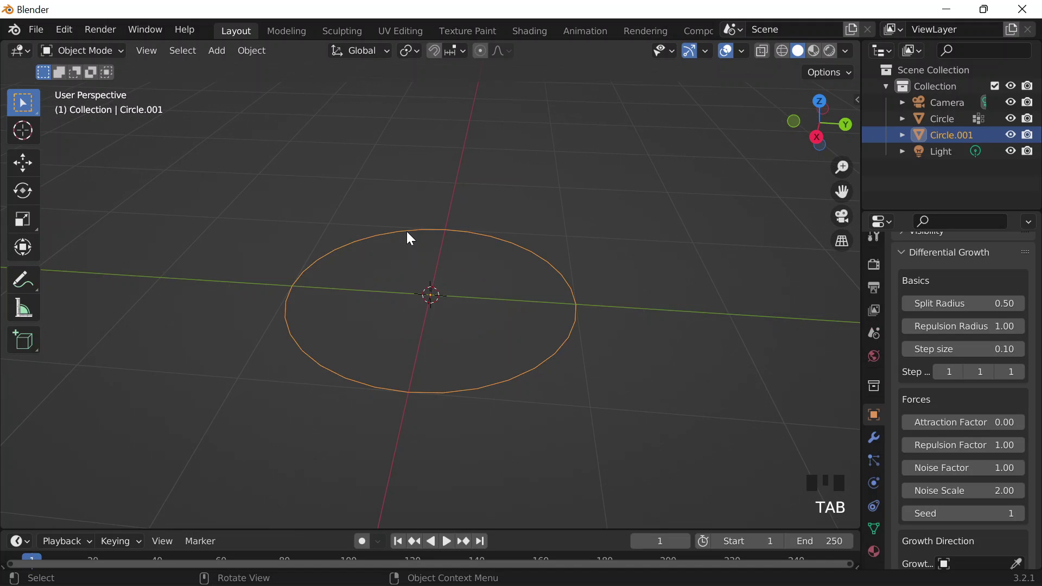
{"action": "scroll", "coordinate": [436, 238], "scroll_direction": "up", "scroll_amount": 3}
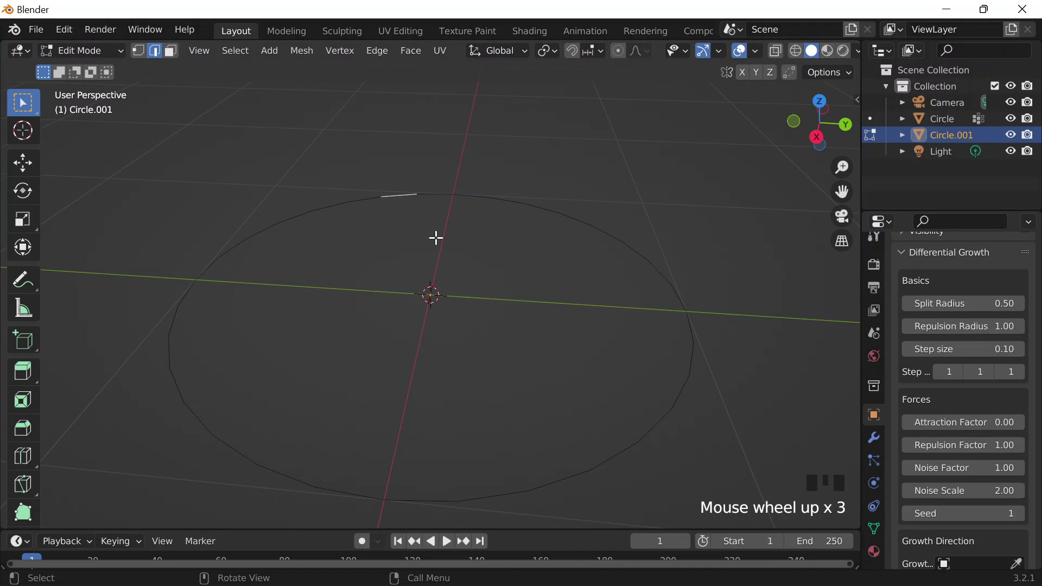
- Fill the new circle by selecting its edge loop, extruding it and scaling the extrusion to 0 at the centre
{"action": "left_click_drag", "start_coordinate": [436, 237], "coordinate": [460, 271], "text": "alt"}
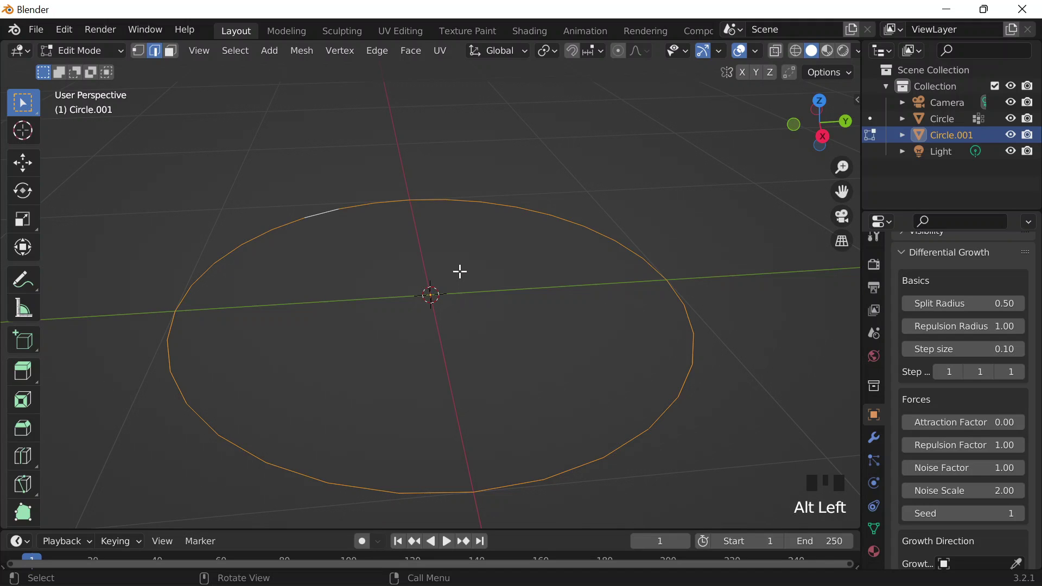
{"action": "key", "text": "e"}
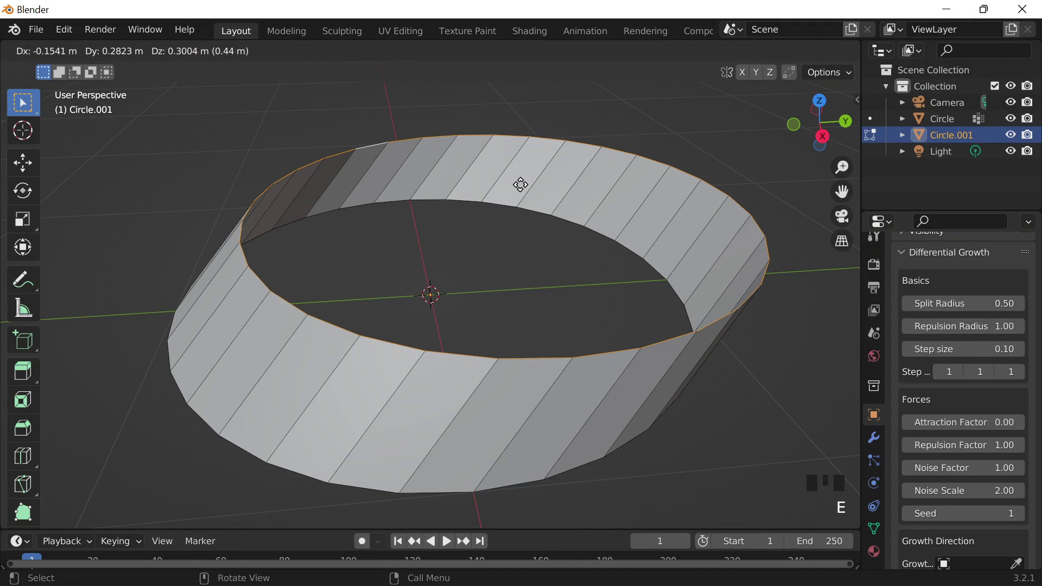
{"action": "key", "text": "s"}
{"action": "key", "text": "0"}
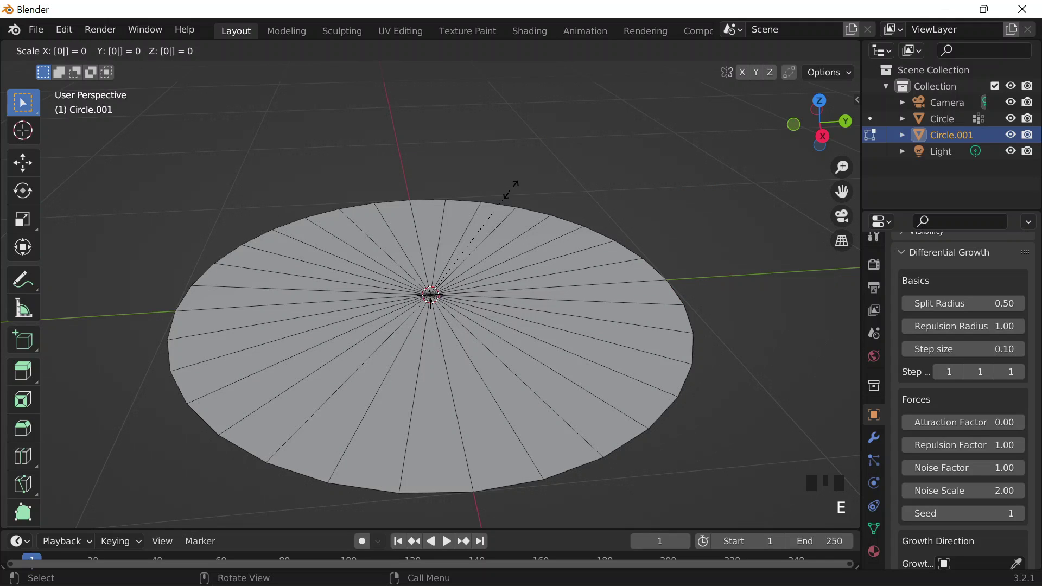
{"action": "key", "text": "Tab"}
{"action": "key", "text": "Tab"}
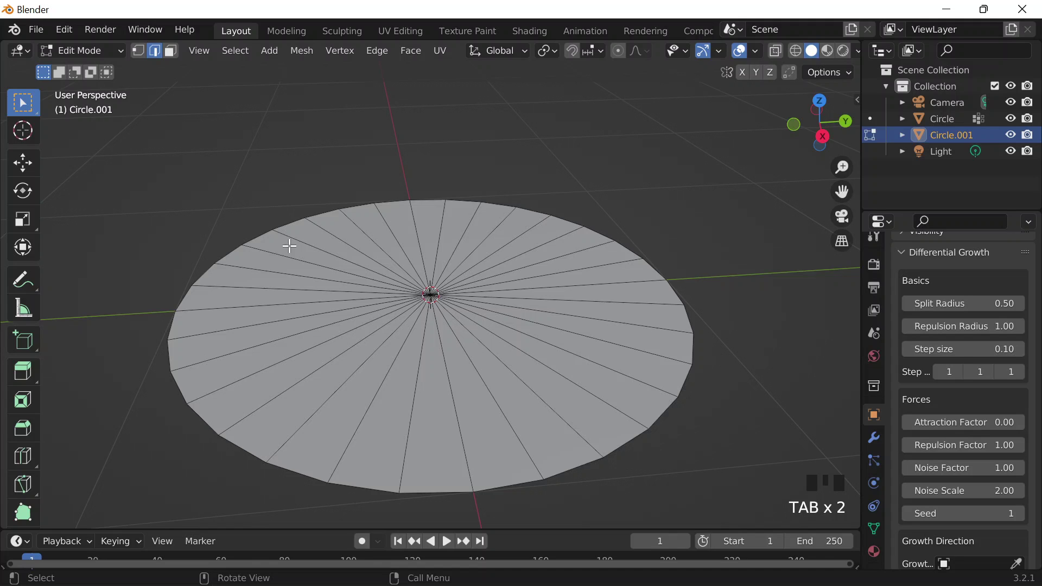
- Assign the new circle's outer edge loop to a new vertex group with weight 1.000 and check the gradient in Weight Paint mode
{"action": "left_click", "coordinate": [873, 528]}
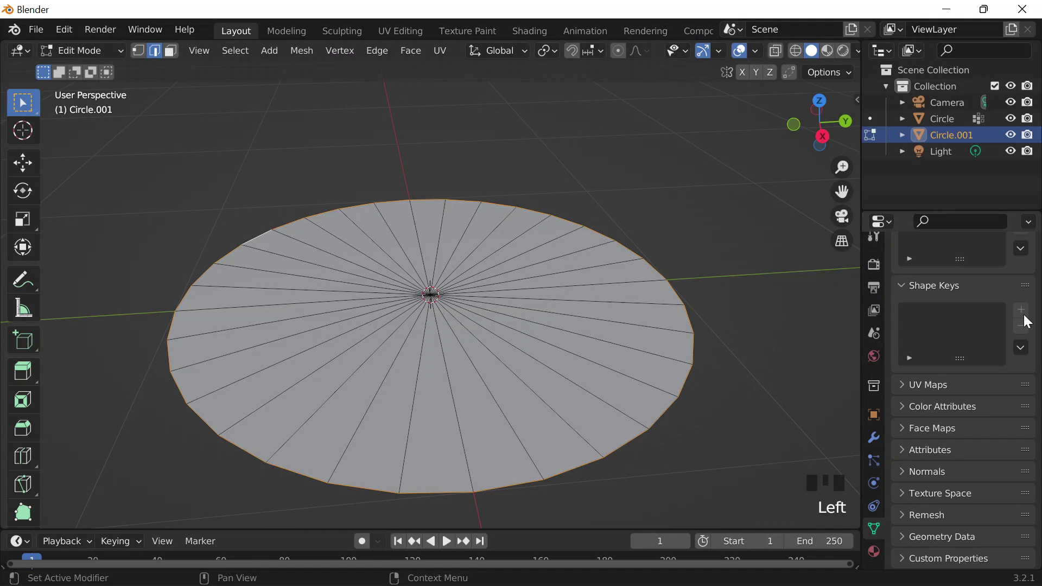
{"action": "scroll", "coordinate": [955, 369], "scroll_direction": "up", "scroll_amount": 5}
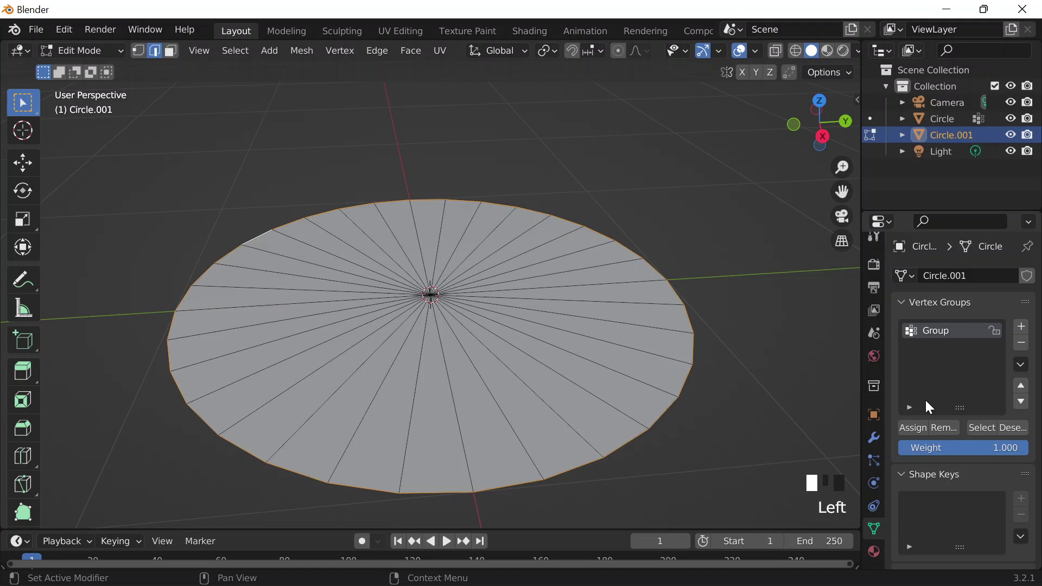
{"action": "left_click", "coordinate": [82, 50]}
{"action": "left_click", "coordinate": [103, 158]}
{"action": "left_click", "coordinate": [81, 50]}
{"action": "left_click", "coordinate": [103, 143]}
{"action": "scroll", "coordinate": [463, 289], "scroll_direction": "down", "scroll_amount": 3}
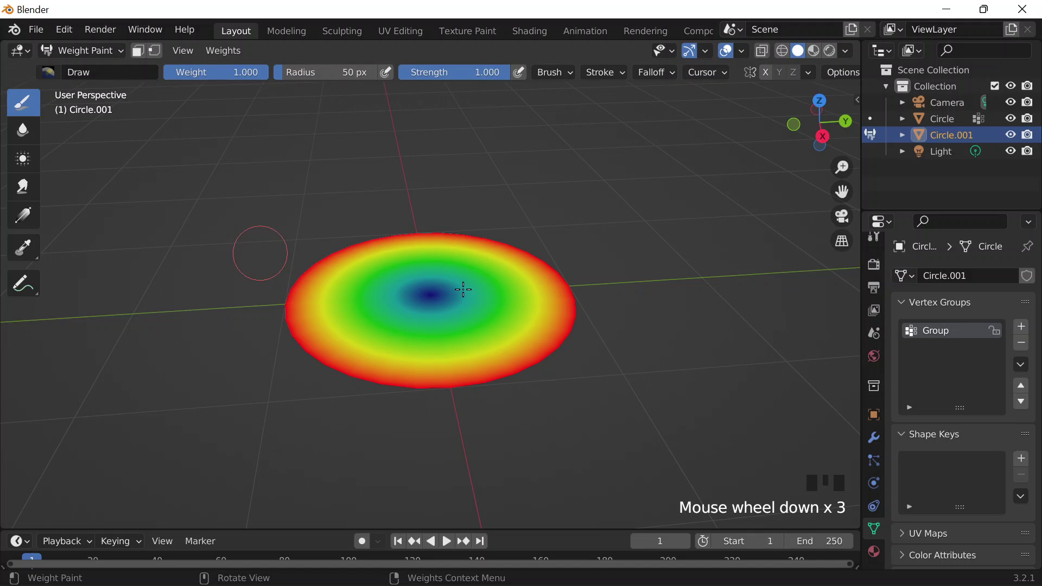
- Return the new circle to Object Mode and set its Differential Growth Split Radius to 0.30
{"action": "left_click", "coordinate": [871, 134]}
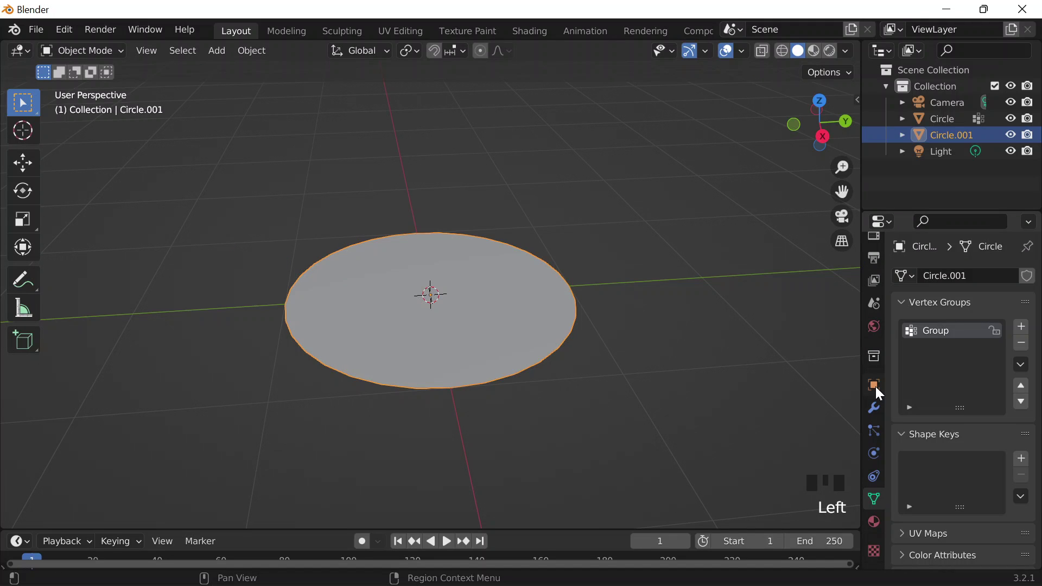
{"action": "left_click", "coordinate": [875, 385]}
{"action": "scroll", "coordinate": [1018, 341], "scroll_direction": "up", "scroll_amount": 6}
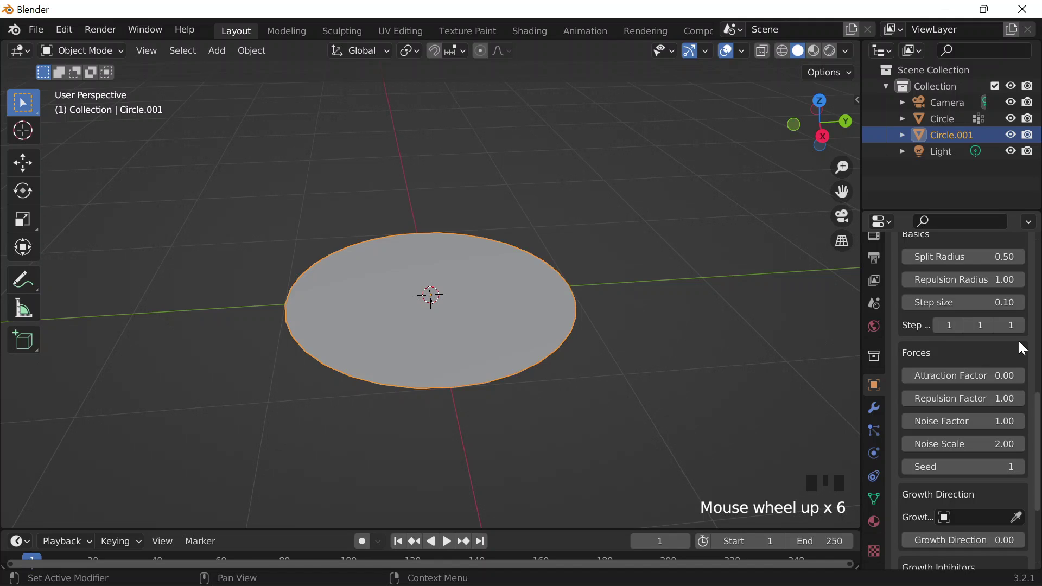
{"action": "left_click", "coordinate": [966, 257]}
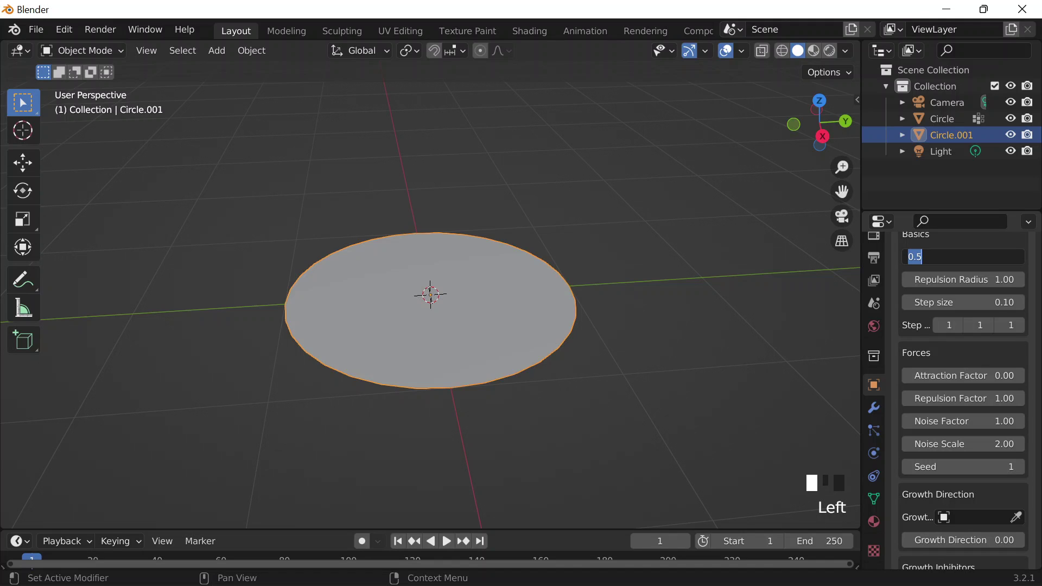
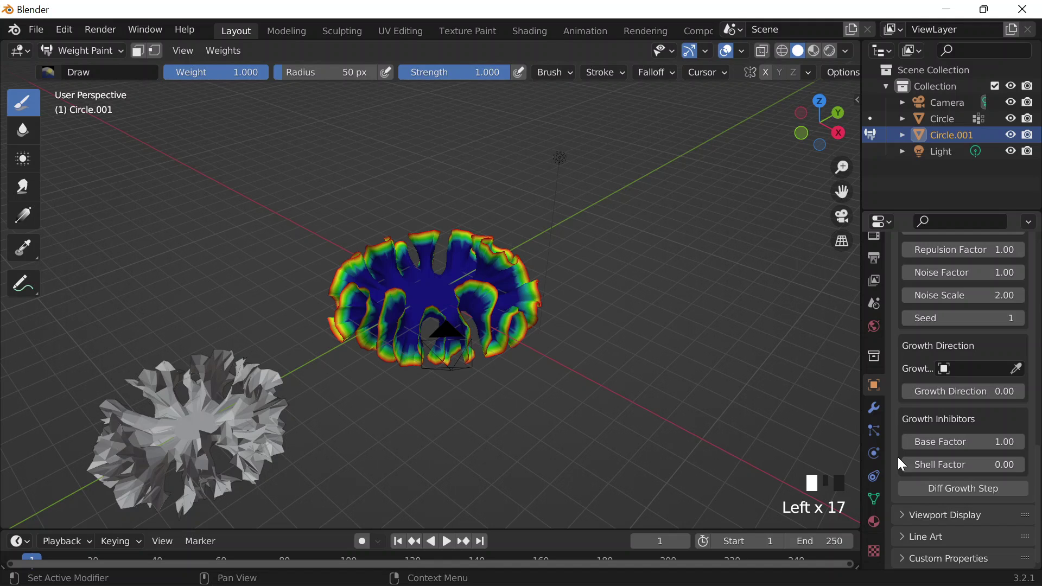
- Undo the growth steps run on the new circle until it is an almost flat disc again
{"action": "scroll", "coordinate": [898, 457], "scroll_direction": "up", "scroll_amount": 8}
{"action": "middle_click_drag", "start_coordinate": [467, 282], "coordinate": [562, 320]}
{"action": "key", "text": "ctrl+z"}
{"action": "key", "text": "ctrl+z"}
{"action": "key", "text": "ctrl+z"}
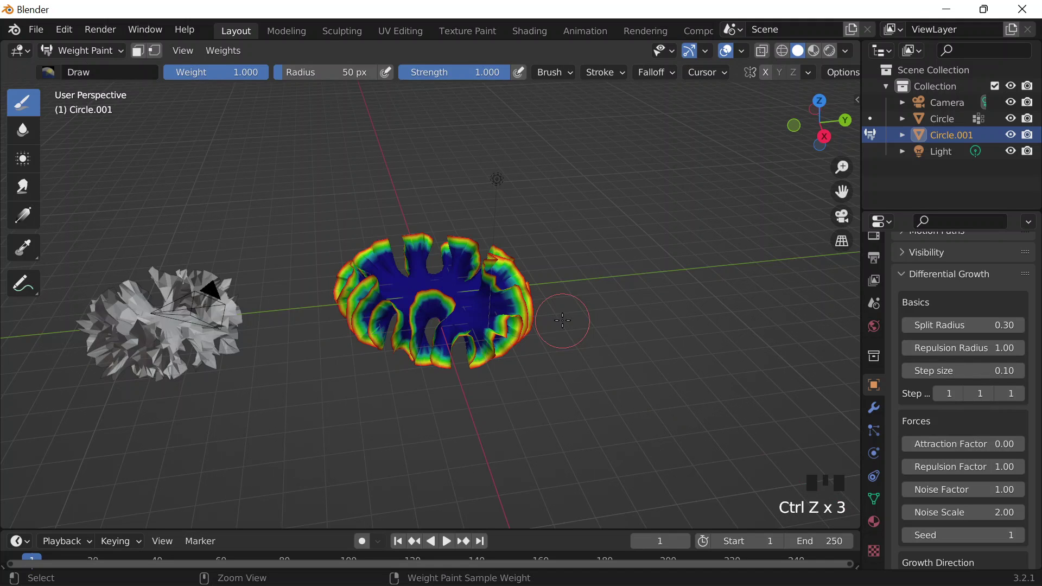
{"action": "key", "text": "ctrl+z"}
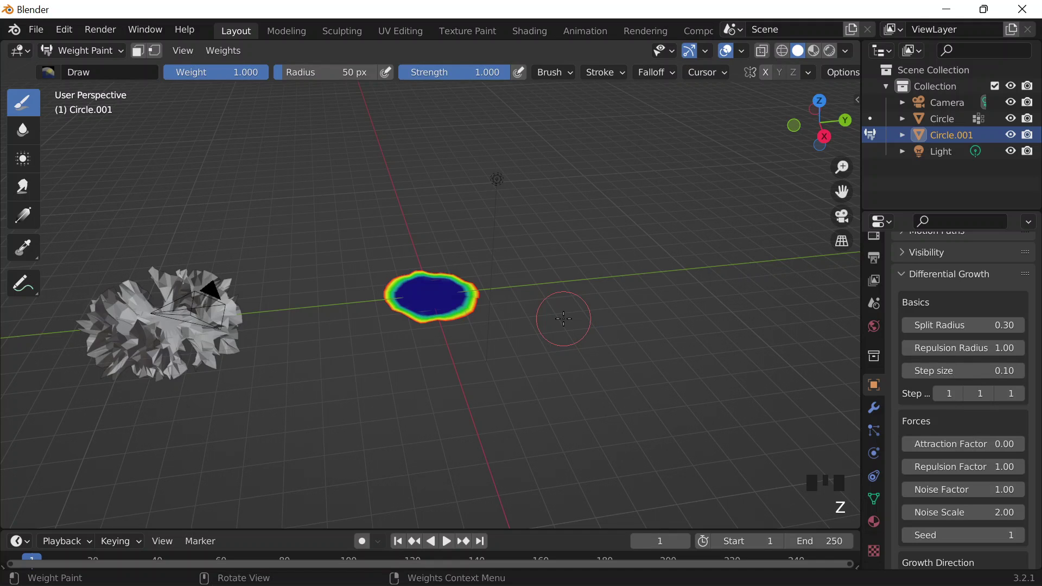
{"action": "key", "text": "z"}
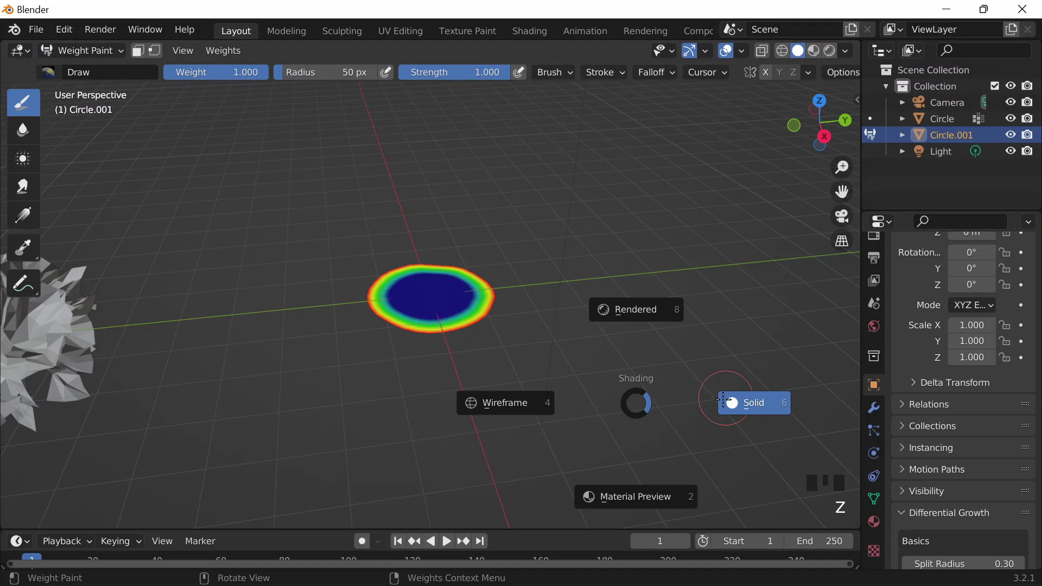
{"action": "left_click", "coordinate": [724, 400]}
{"action": "key", "text": "ctrl+Tab"}
{"action": "scroll", "coordinate": [290, 227], "scroll_direction": "up", "scroll_amount": 3}
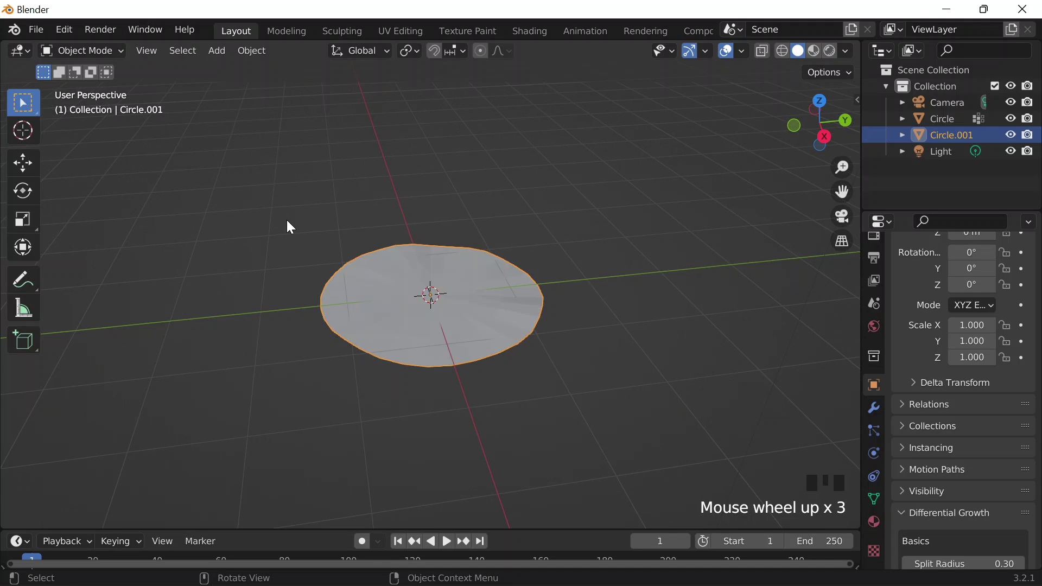
{"action": "key", "text": "ctrl+z"}
{"action": "key", "text": "ctrl+z"}
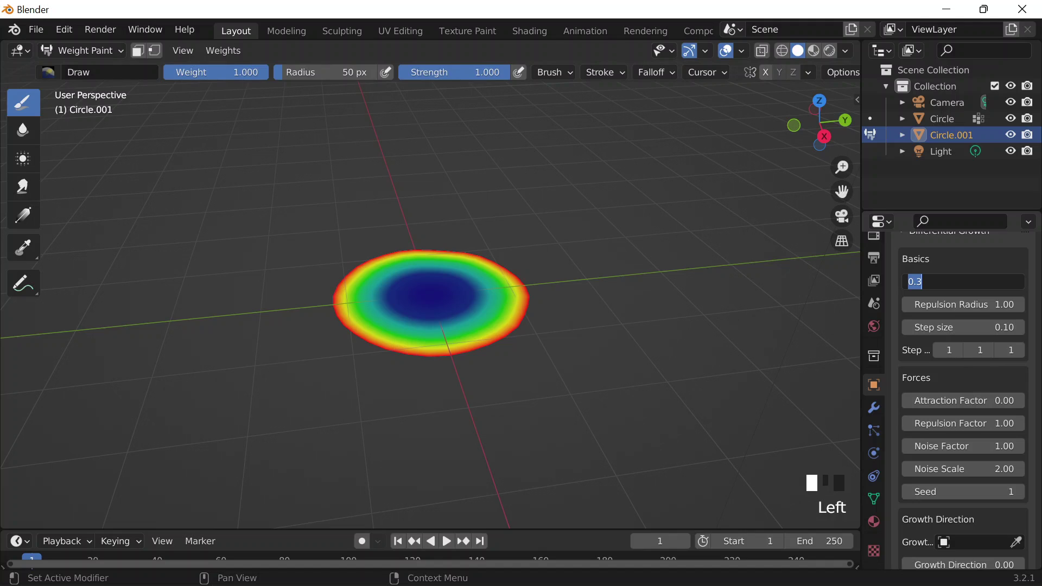
- Enter a new Split Radius and run Diff Growth Step repeatedly until the disc's rim bends into angular folds
{"action": "type", "text": "0"}
{"action": "scroll", "coordinate": [961, 412], "scroll_direction": "down", "scroll_amount": 15}
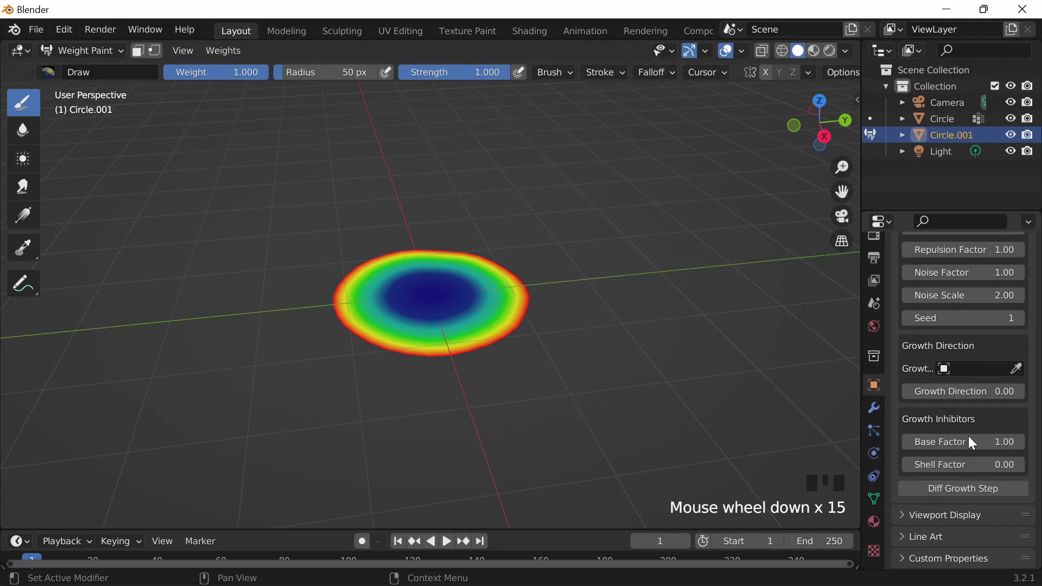
{"action": "left_click", "coordinate": [962, 488]}
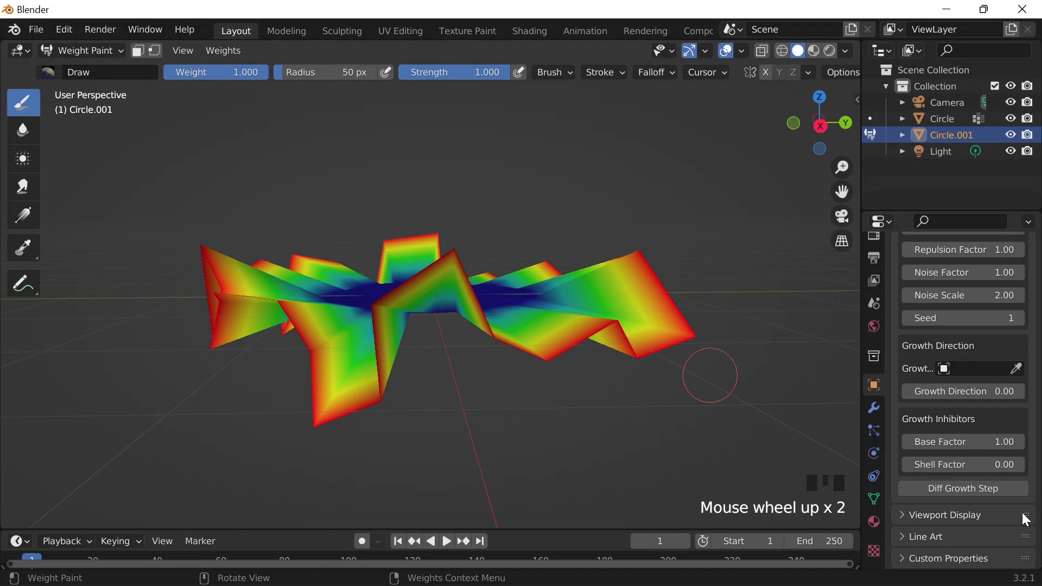
{"action": "left_click", "coordinate": [994, 490]}
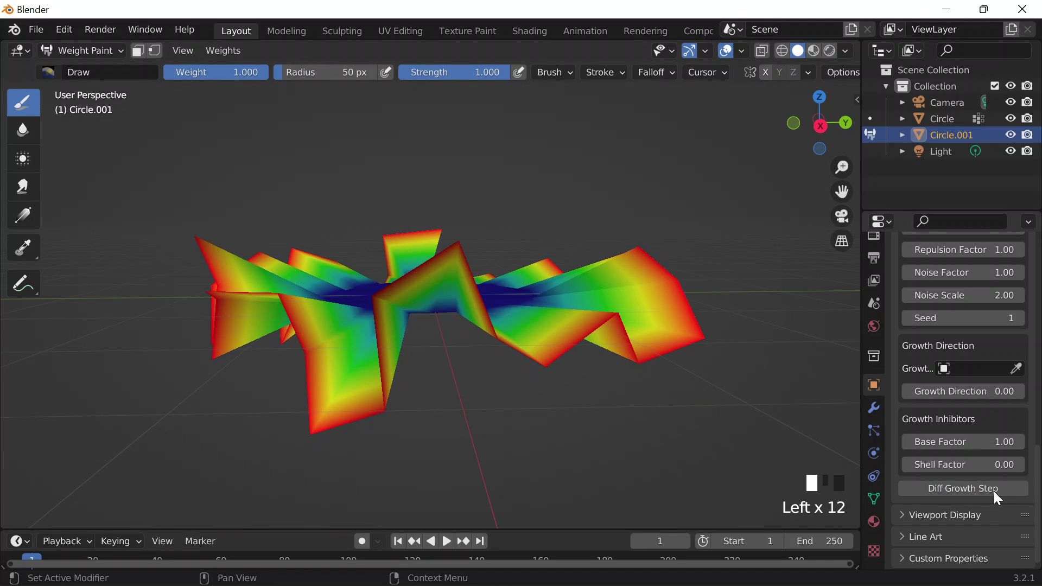
{"action": "left_click", "coordinate": [994, 491]}
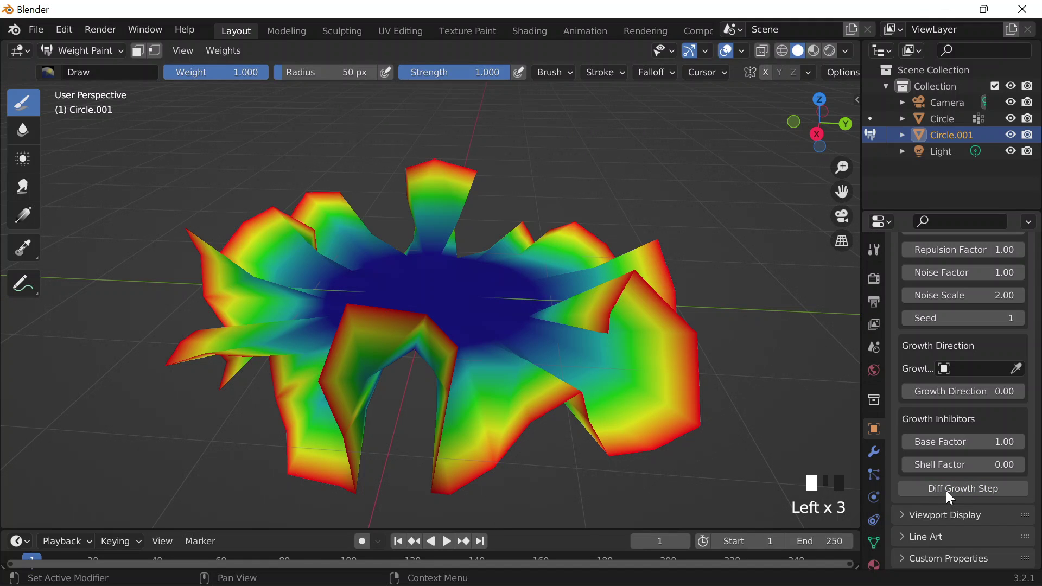
- Run more Diff Growth Steps on the second shape while viewing it side-on, so its folds curl into upright petals
{"action": "middle_click_drag", "start_coordinate": [461, 286], "coordinate": [461, 206]}
{"action": "left_click", "coordinate": [961, 489]}
{"action": "left_click", "coordinate": [961, 488]}
{"action": "left_click", "coordinate": [961, 488]}
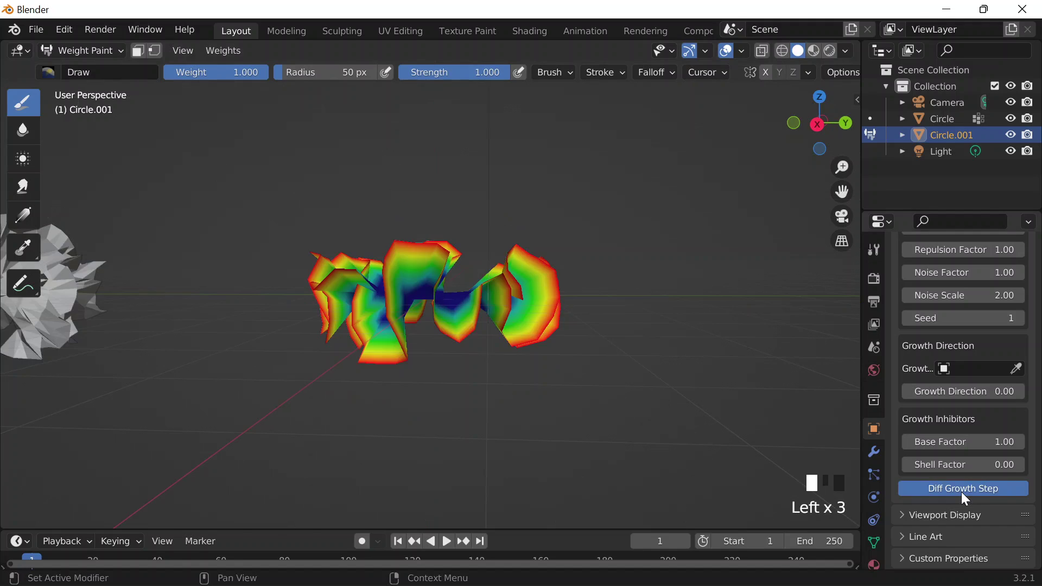
{"action": "left_click", "coordinate": [960, 489]}
{"action": "left_click", "coordinate": [959, 490]}
{"action": "left_click", "coordinate": [959, 490]}
{"action": "left_click", "coordinate": [959, 490]}
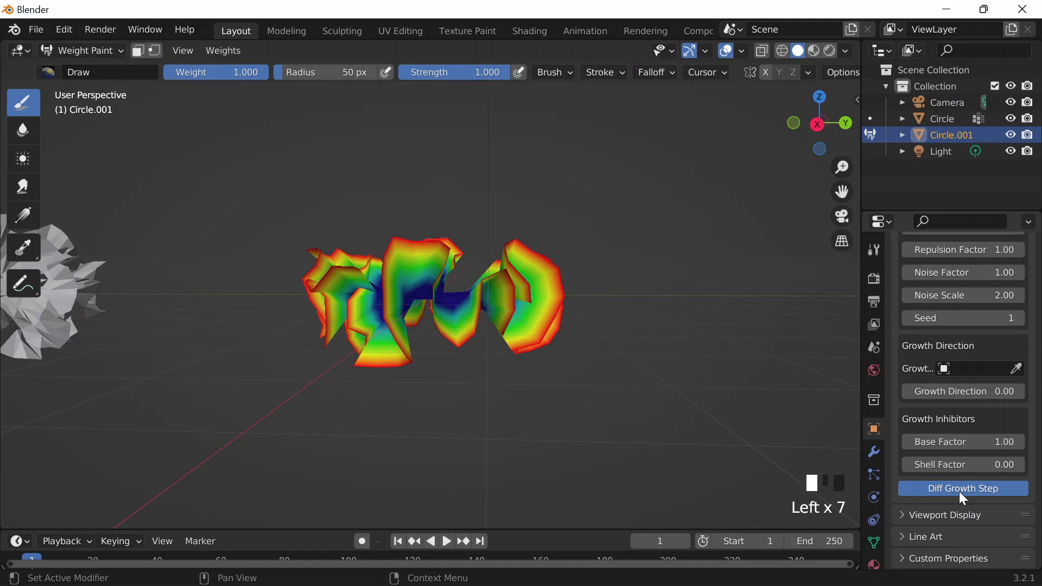
- Compare the second shape with the first one, then keep running Diff Growth Step until its petals spread wide
{"action": "middle_click_drag", "start_coordinate": [462, 309], "coordinate": [603, 311]}
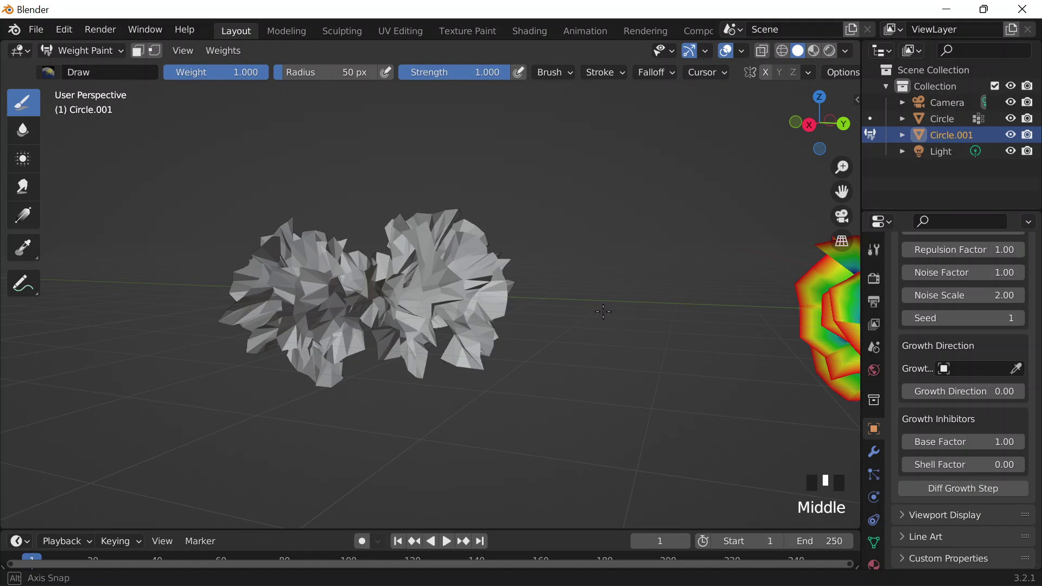
{"action": "middle_click_drag", "start_coordinate": [603, 311], "coordinate": [679, 326]}
{"action": "scroll", "coordinate": [679, 325], "scroll_direction": "up", "scroll_amount": 3}
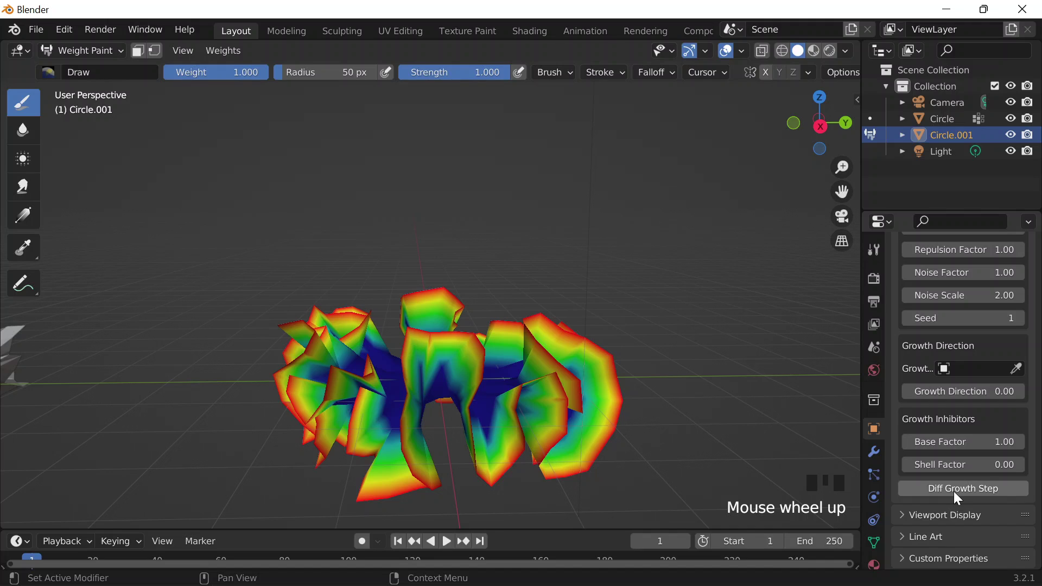
{"action": "left_click", "coordinate": [954, 491]}
{"action": "left_click", "coordinate": [950, 490]}
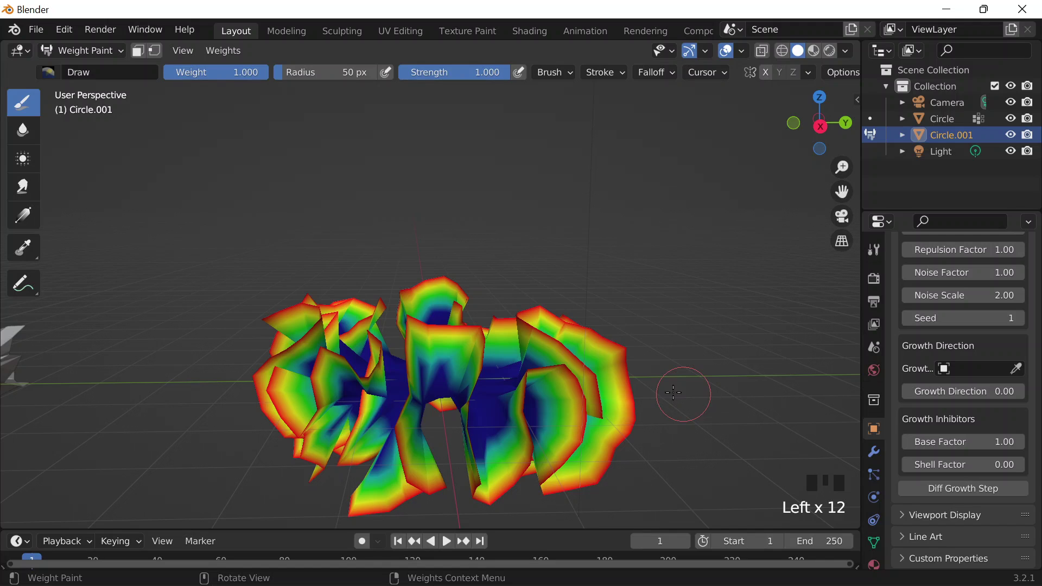
{"action": "left_click", "coordinate": [948, 489]}
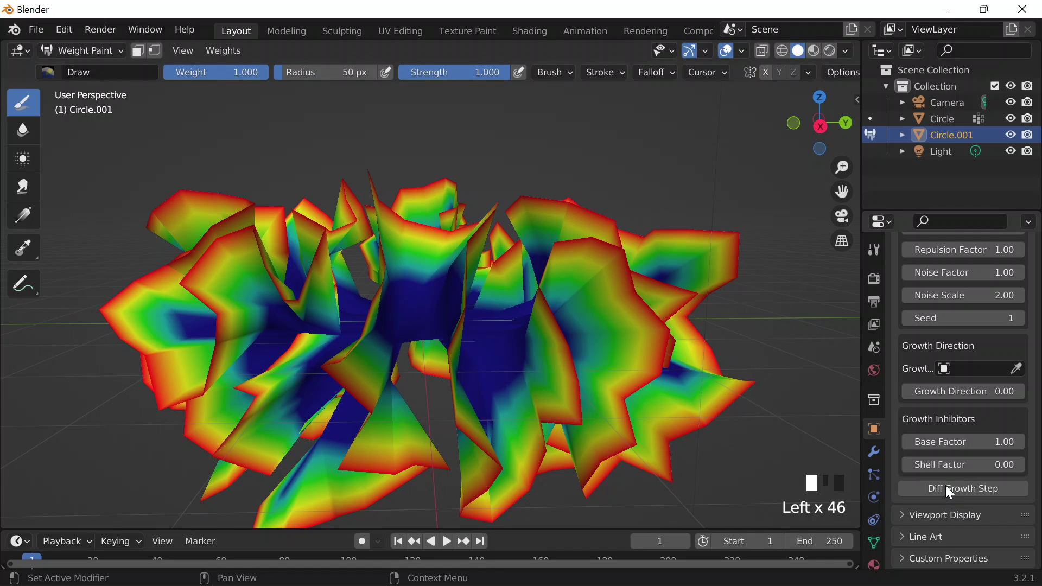
{"action": "left_click", "coordinate": [949, 488]}
- Run many further Diff Growth Steps with Base Factor 1.00 so the petals overlap, and view the shape from another angle
{"action": "double_click", "coordinate": [964, 442]}
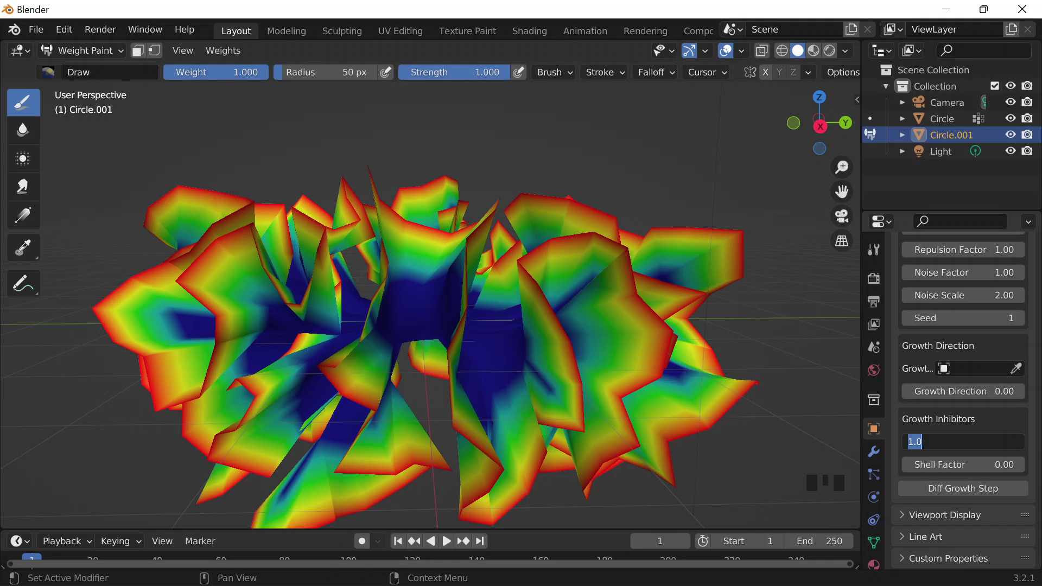
{"action": "left_click", "coordinate": [954, 489]}
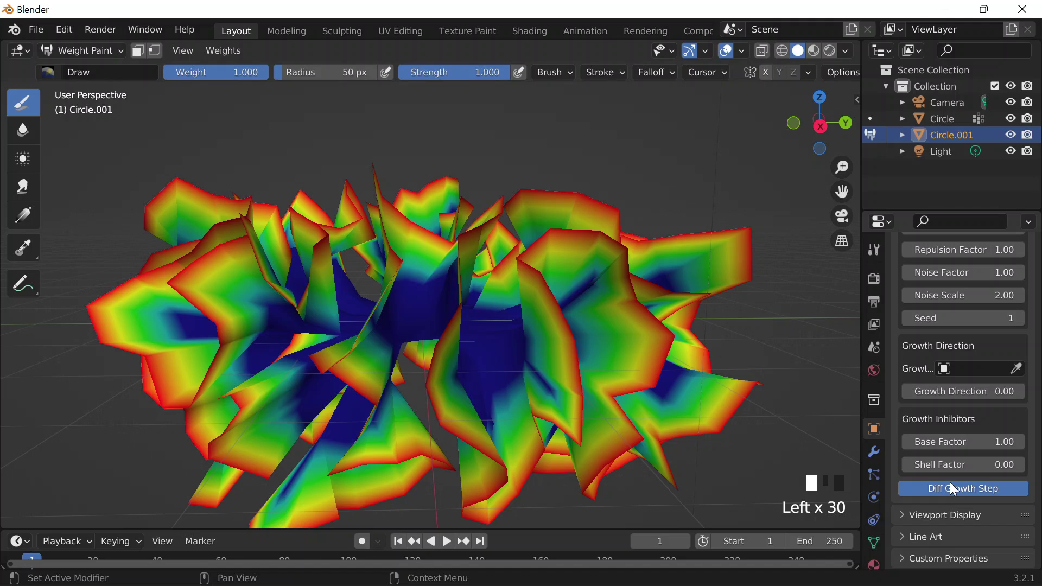
{"action": "left_click", "coordinate": [954, 488]}
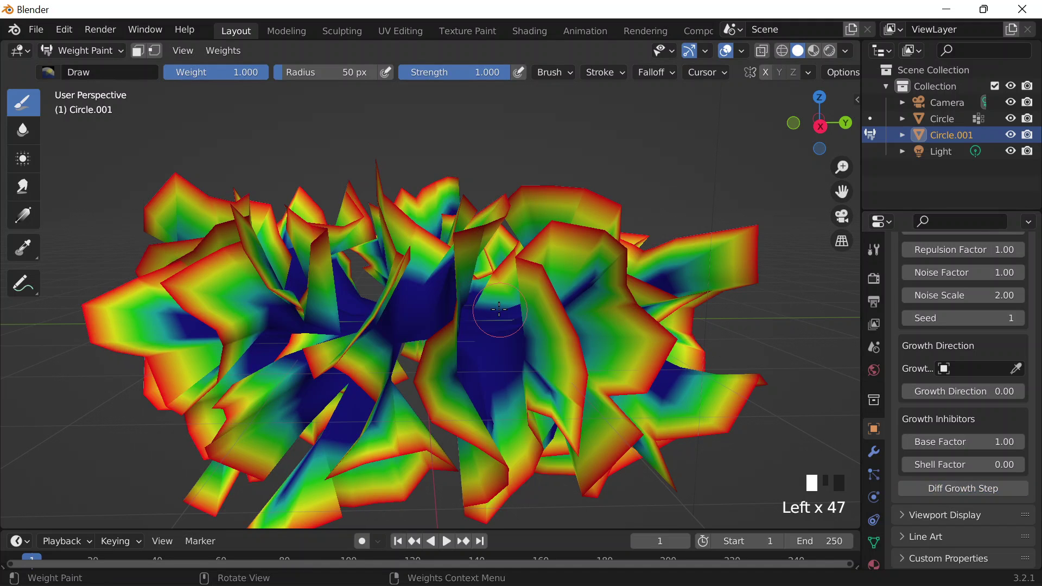
{"action": "middle_click_drag", "start_coordinate": [499, 310], "coordinate": [326, 217]}
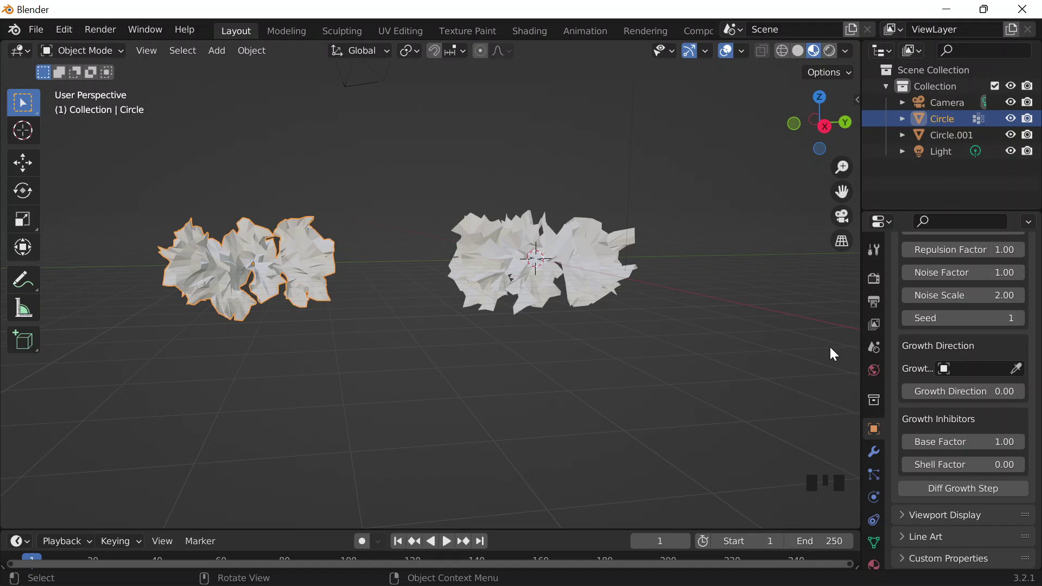
- Add a new material to the first grown shape and set its Base Color to hex EE5622
{"action": "scroll", "coordinate": [871, 499], "scroll_direction": "down", "scroll_amount": 10}
{"action": "left_click", "coordinate": [875, 520]}
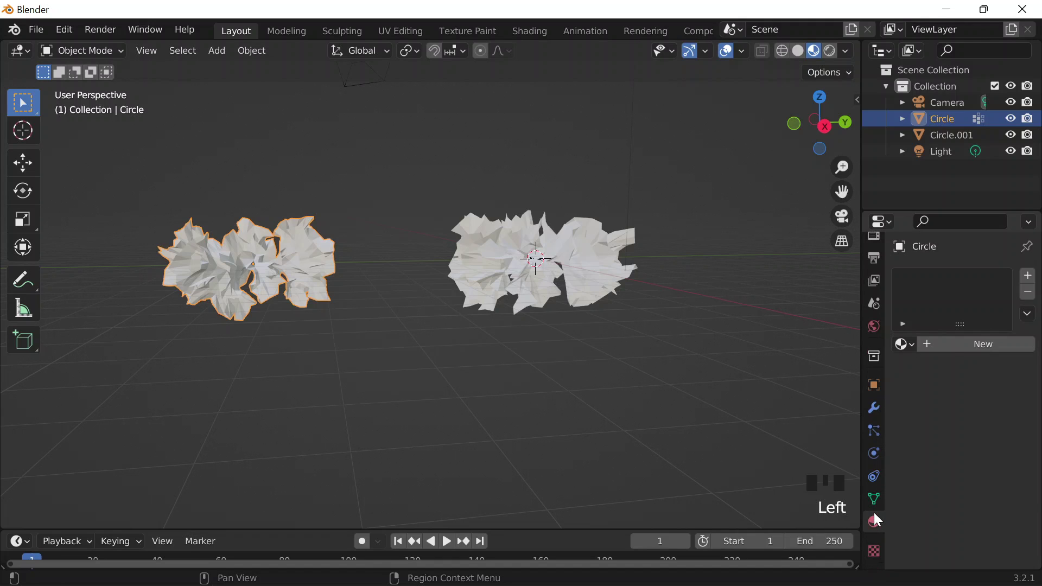
{"action": "left_click", "coordinate": [947, 347]}
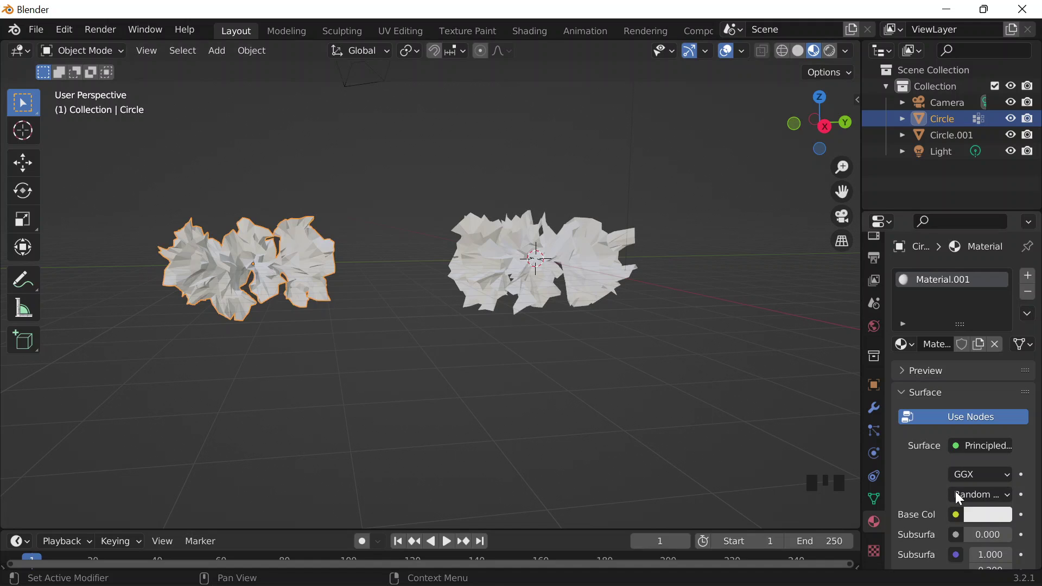
{"action": "left_click", "coordinate": [981, 509]}
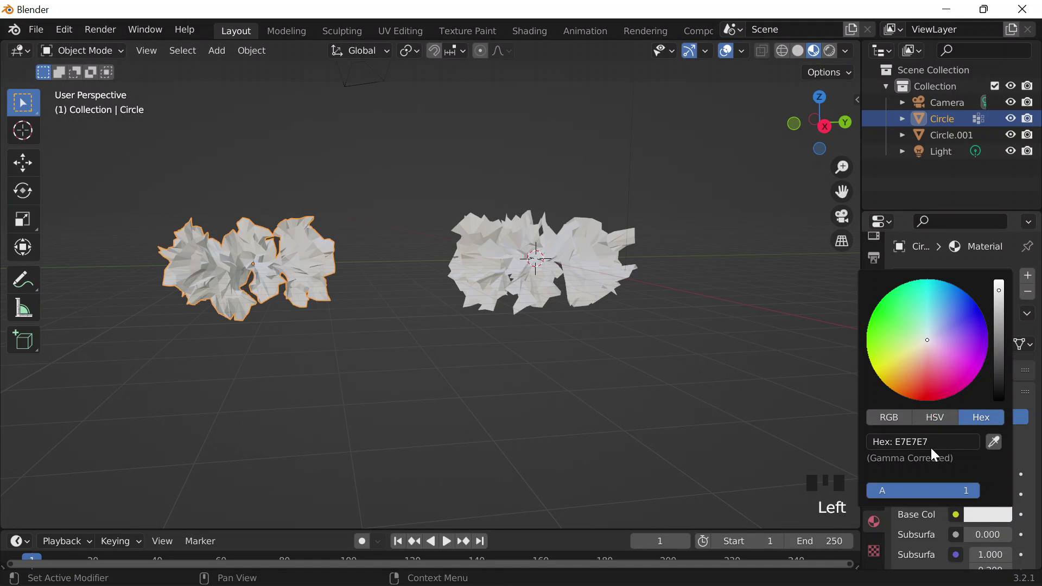
{"action": "left_click", "coordinate": [930, 447]}
{"action": "type", "text": "E05822"}
{"action": "key", "text": "Return"}
{"action": "scroll", "coordinate": [324, 217], "scroll_direction": "up", "scroll_amount": 2}
{"action": "scroll", "coordinate": [326, 231], "scroll_direction": "down", "scroll_amount": 3}
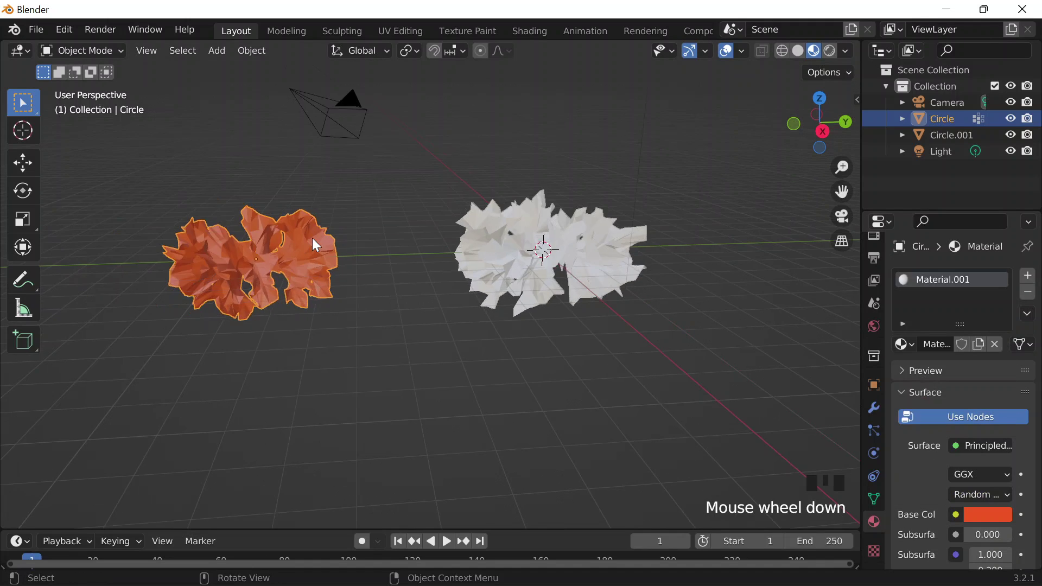
- Select the second grown shape, copy the Marigold hex code ECA72C from the Coolors palette in the browser, and return to Blender
{"action": "left_click", "coordinate": [504, 266]}
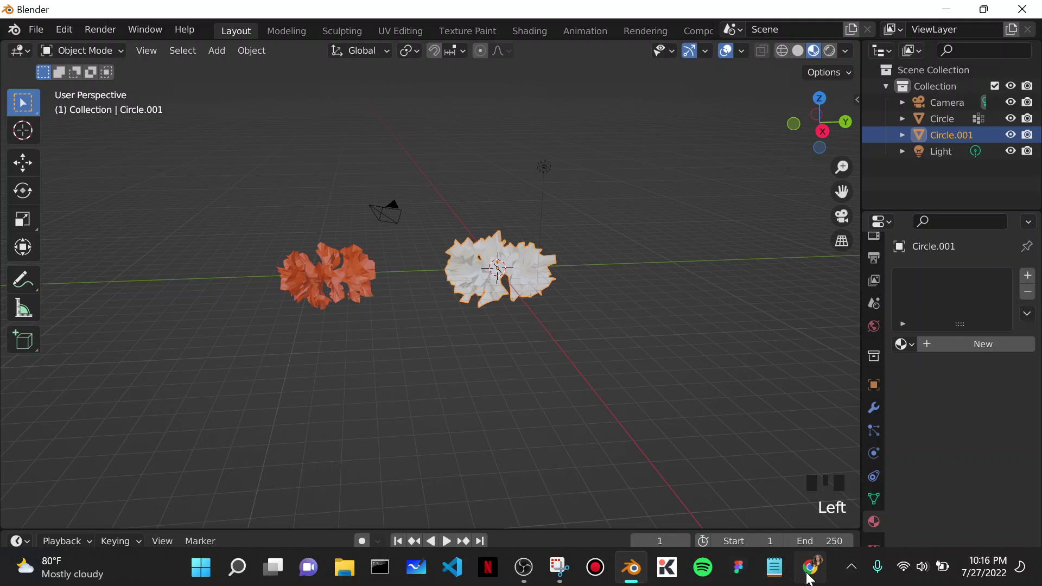
{"action": "left_click", "coordinate": [812, 570]}
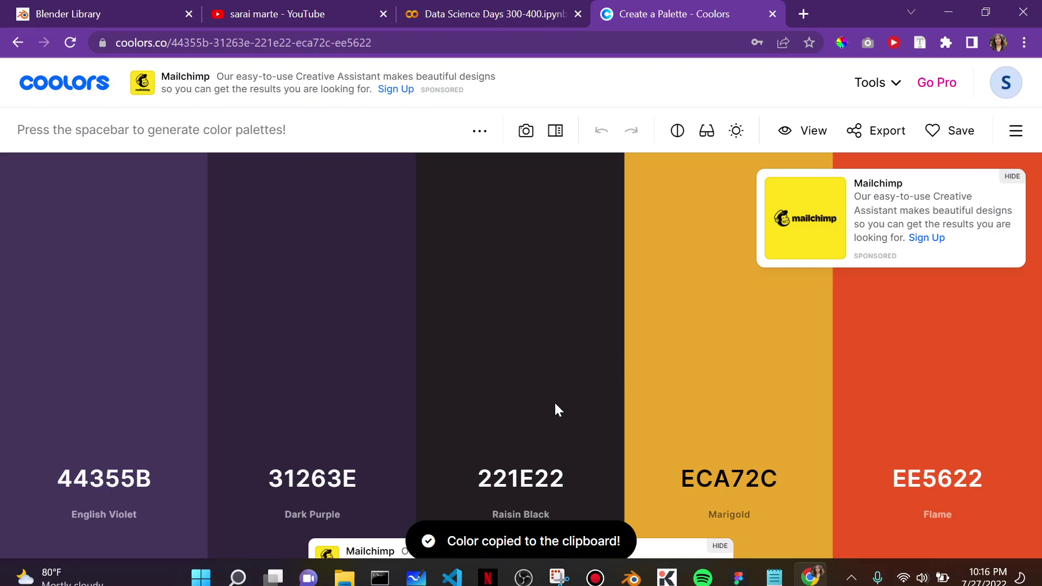
{"action": "left_click", "coordinate": [948, 12]}
{"action": "scroll", "coordinate": [613, 311], "scroll_direction": "up", "scroll_amount": 3}
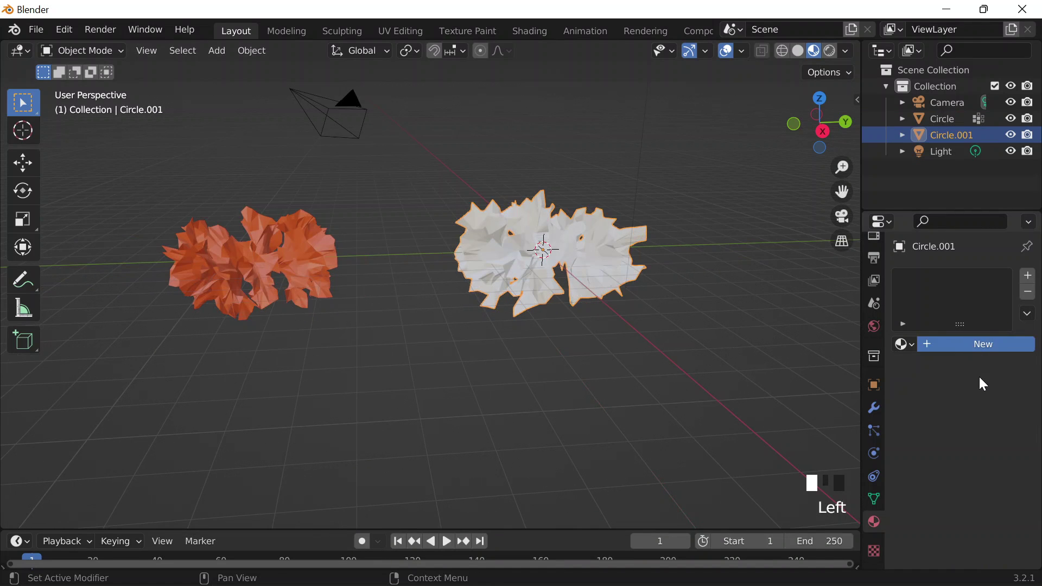
- Add a new material to the second grown shape and set its Base Color to hex ECA72C
{"action": "left_click", "coordinate": [977, 344]}
{"action": "left_click", "coordinate": [983, 514]}
{"action": "key", "text": "ctrl+v"}
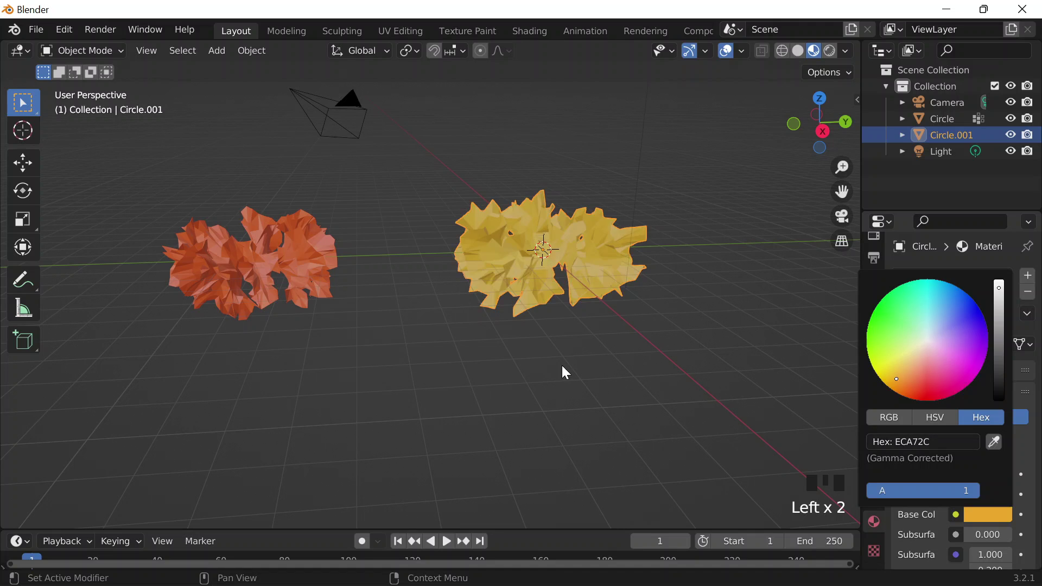
{"action": "middle_click_drag", "start_coordinate": [561, 367], "coordinate": [464, 271]}
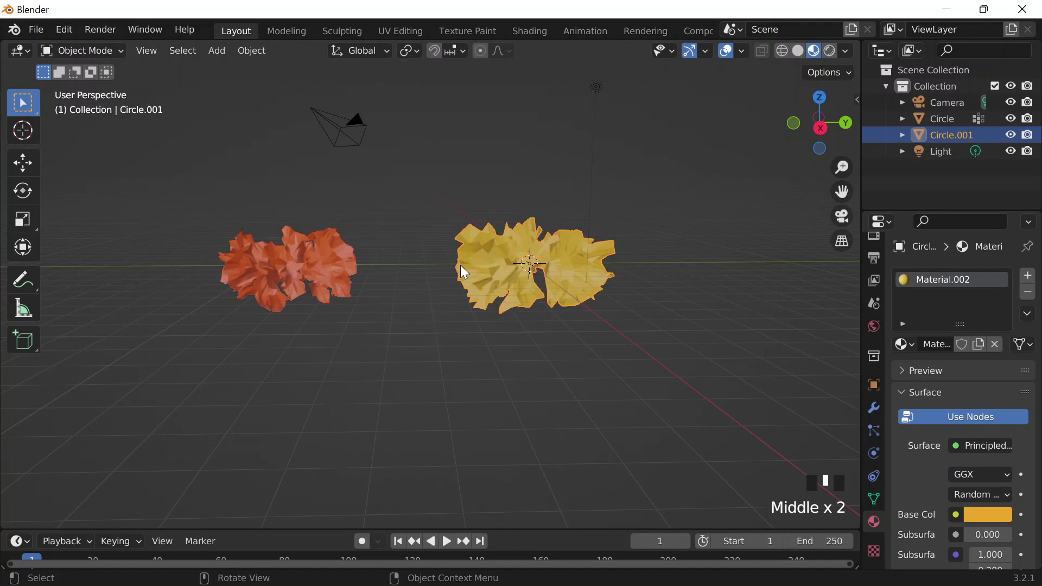
- Duplicate the orange flower and move the copy along Y to sit behind and between the orange and yellow flowers
{"action": "scroll", "coordinate": [505, 266], "scroll_direction": "down", "scroll_amount": 2}
{"action": "key", "text": "g"}
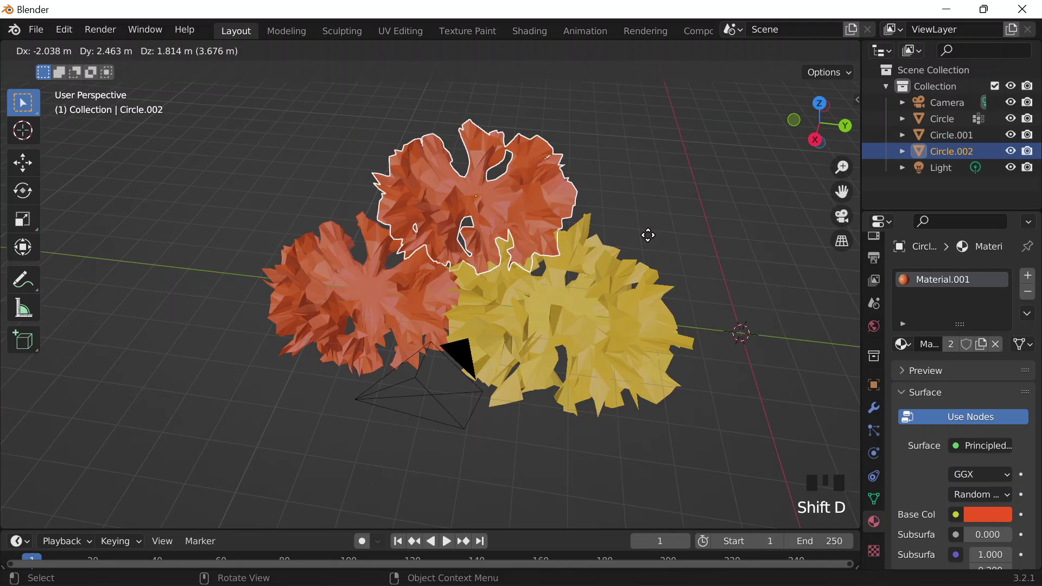
{"action": "left_click", "coordinate": [663, 308]}
{"action": "key", "text": "g"}
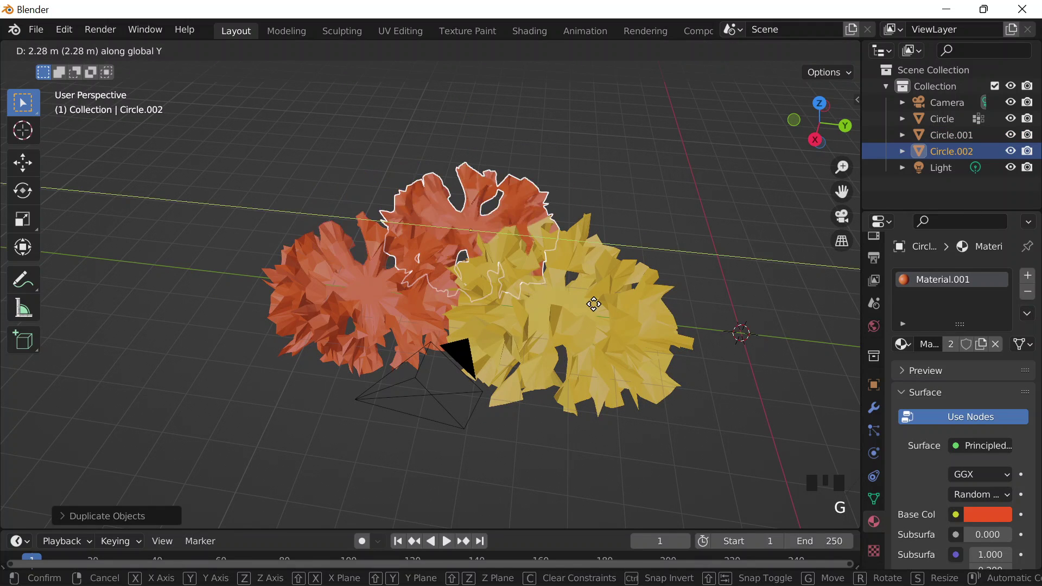
{"action": "left_click", "coordinate": [593, 304]}
{"action": "scroll", "coordinate": [545, 312], "scroll_direction": "down", "scroll_amount": 2}
- Duplicate the yellow flower and place the copy on the opposite side of the orange flowers, slightly overlapping them
{"action": "left_click", "coordinate": [546, 313]}
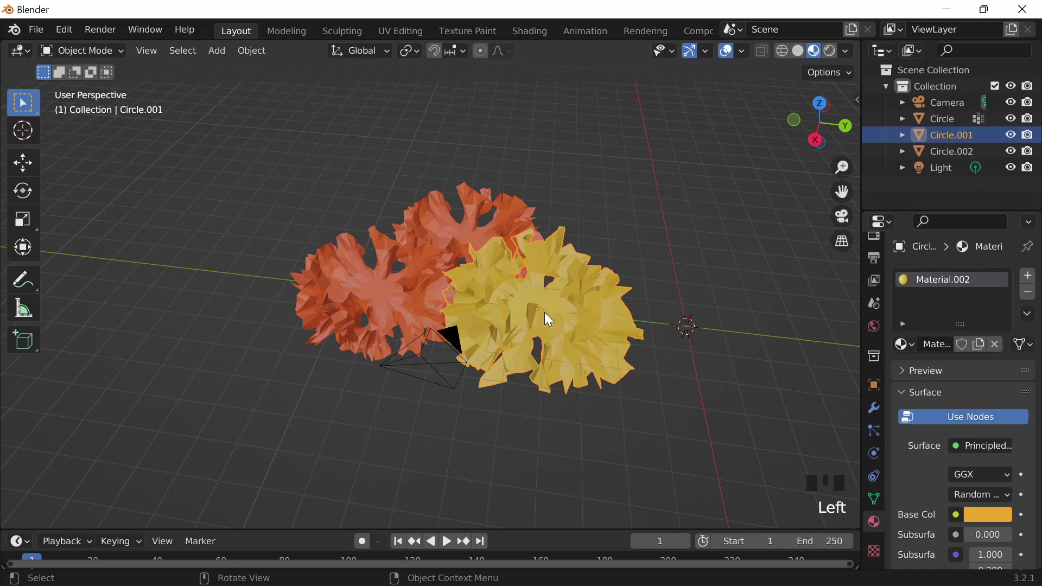
{"action": "key", "text": "shift+d"}
{"action": "scroll", "coordinate": [497, 242], "scroll_direction": "down", "scroll_amount": 4}
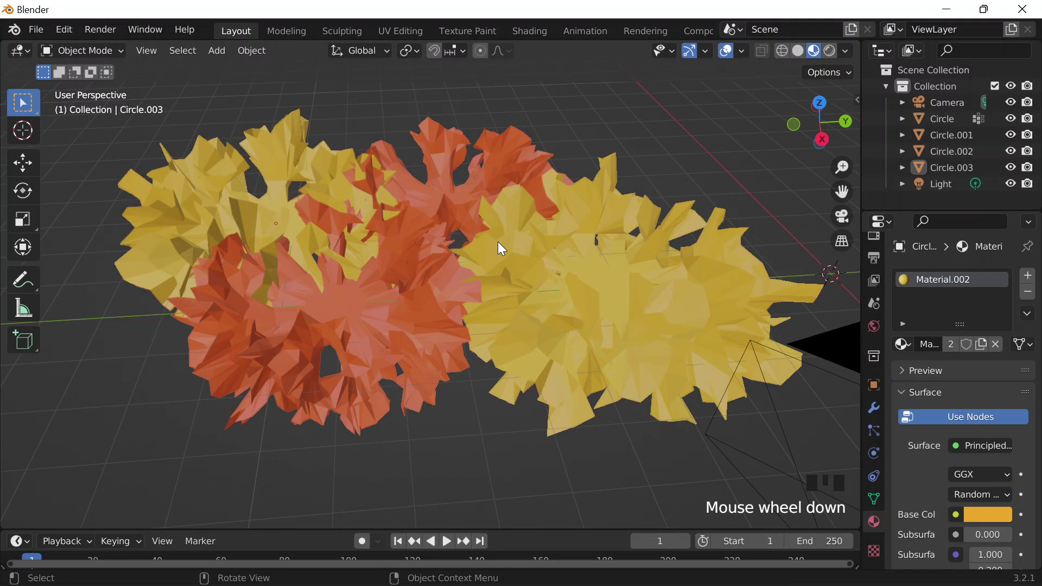
{"action": "key", "text": "g"}
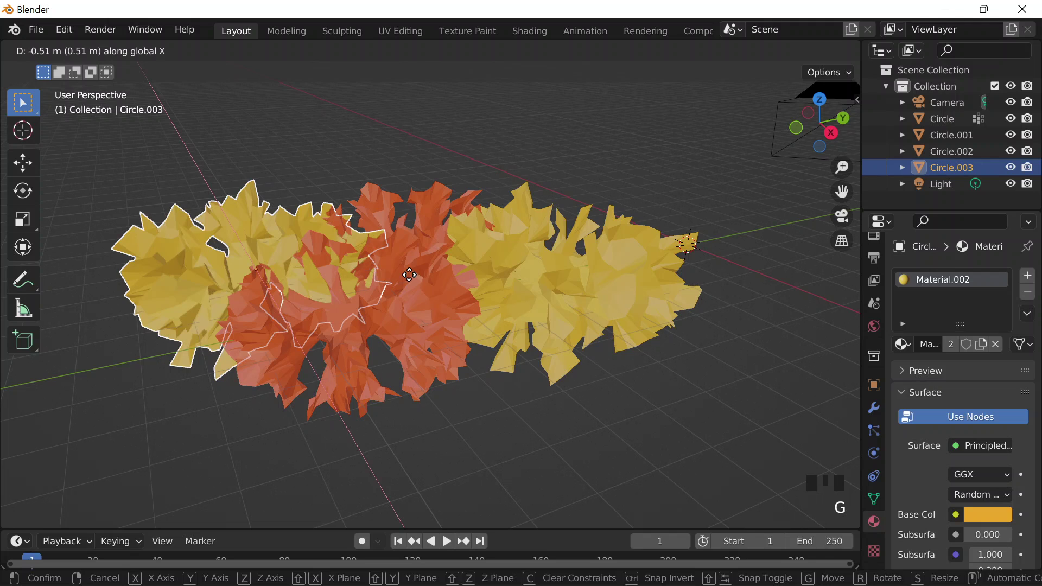
{"action": "left_click", "coordinate": [379, 286]}
{"action": "key", "text": "g"}
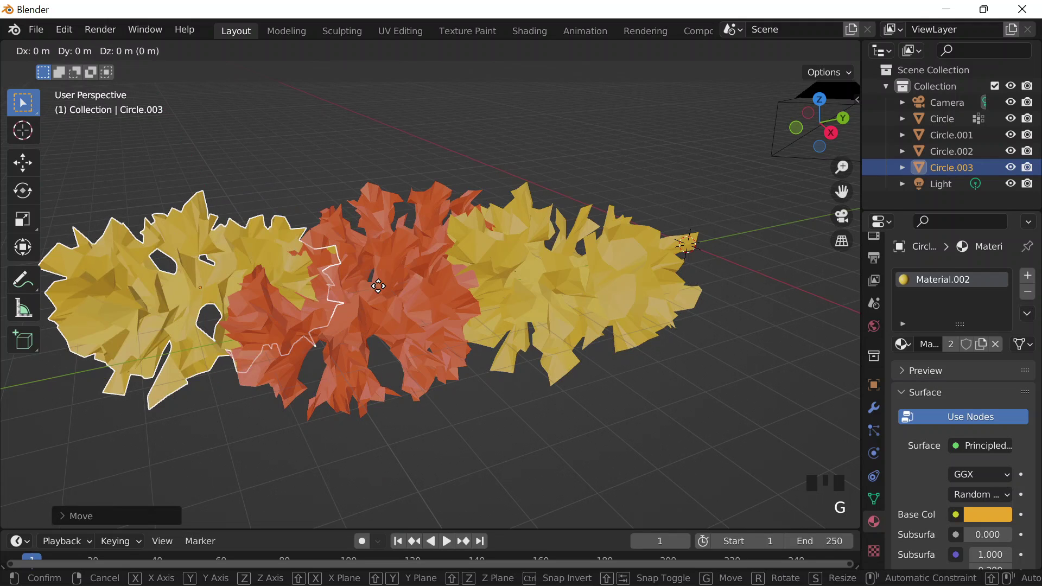
{"action": "left_click", "coordinate": [459, 321]}
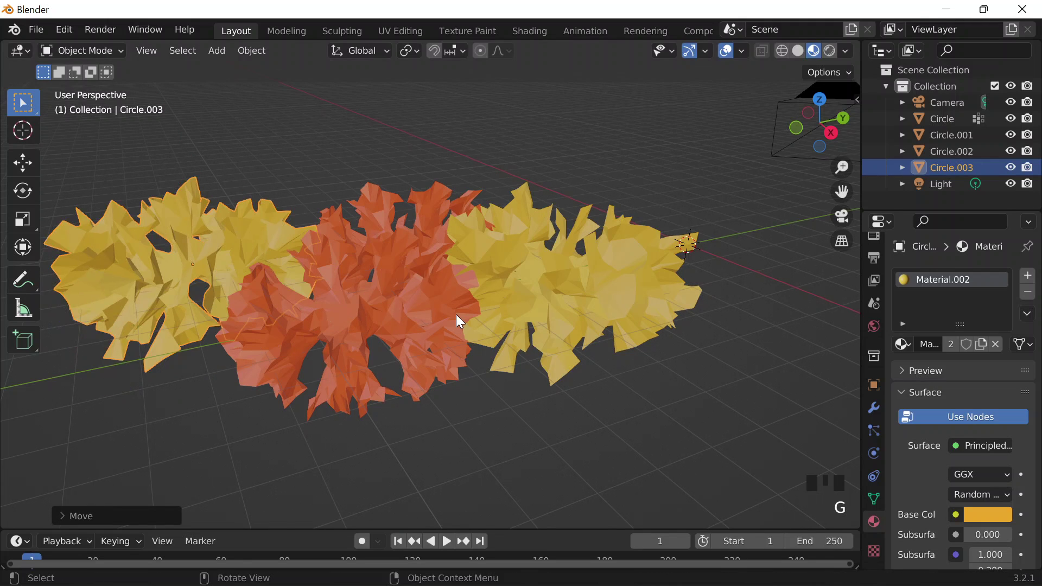
{"action": "scroll", "coordinate": [459, 322], "scroll_direction": "down", "scroll_amount": 6}
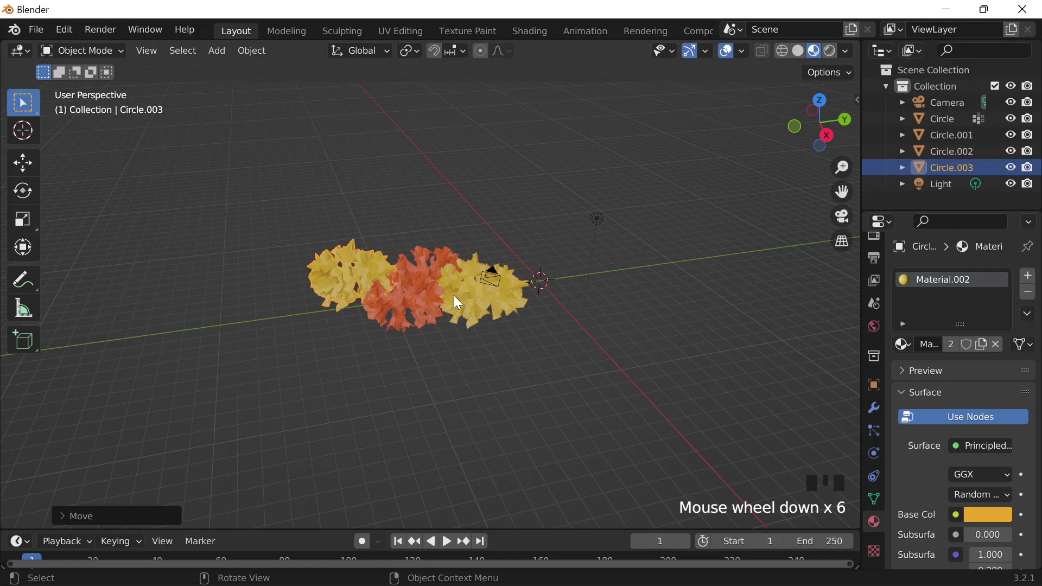
- Duplicate another flower for the cluster and generate new random color palettes on the Coolors page in the browser
{"action": "scroll", "coordinate": [455, 297], "scroll_direction": "down", "scroll_amount": 3}
{"action": "key", "text": "shift+d"}
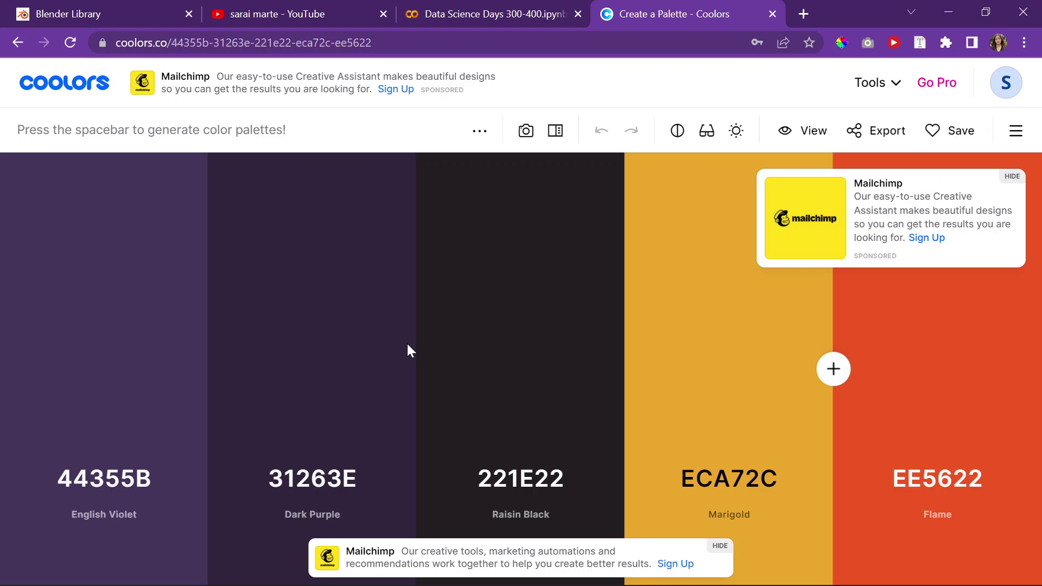
{"action": "key", "text": "space"}
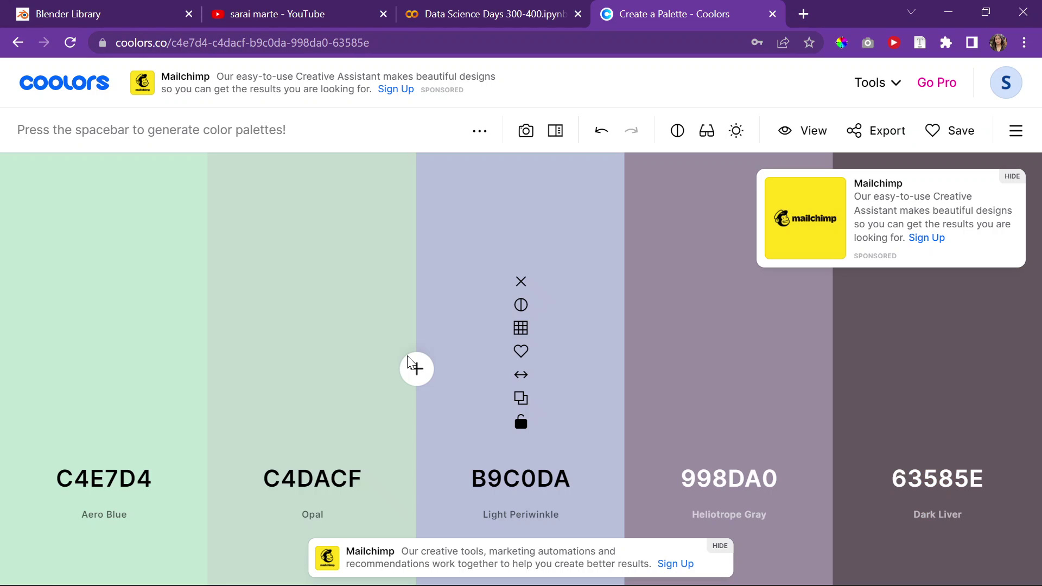
{"action": "key", "text": "space"}
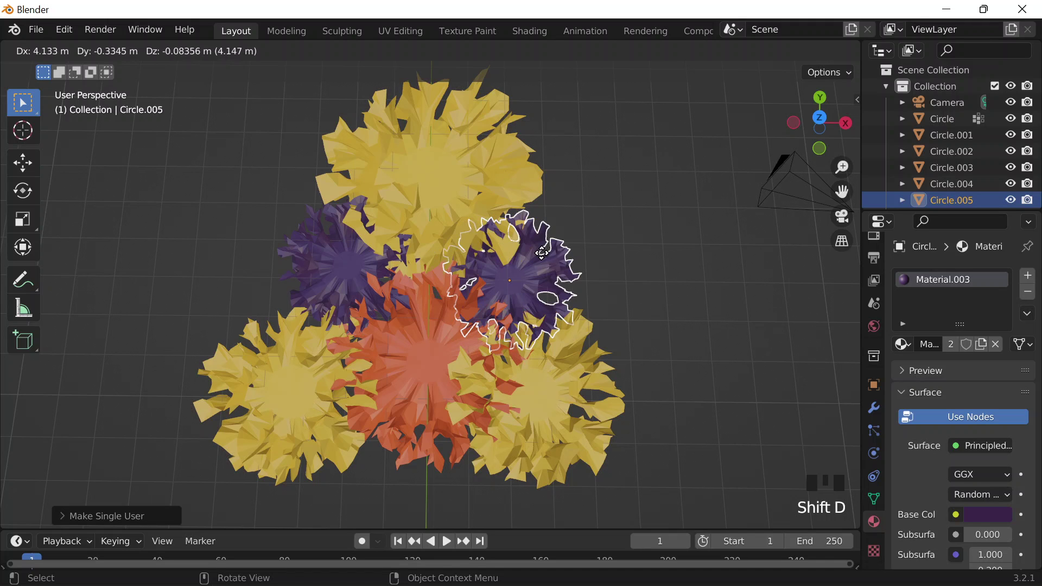
- Place the duplicated purple flower on the other side of the cluster, between the back and front yellow flowers
{"action": "left_click", "coordinate": [542, 252]}
{"action": "middle_click_drag", "start_coordinate": [542, 253], "coordinate": [374, 362]}
{"action": "scroll", "coordinate": [373, 362], "scroll_direction": "down", "scroll_amount": 2}
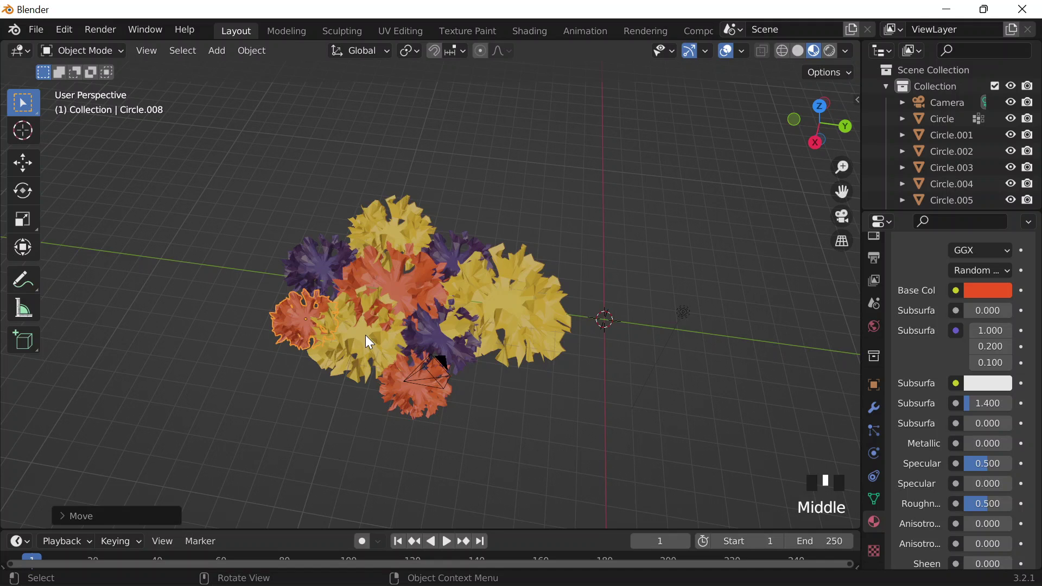
- Duplicate the small orange flower at the cluster's front edge, offset the copy about 1.7 m along Y, and start adjusting it along X
{"action": "middle_click_drag", "start_coordinate": [366, 334], "coordinate": [436, 390]}
{"action": "double_click", "coordinate": [436, 389]}
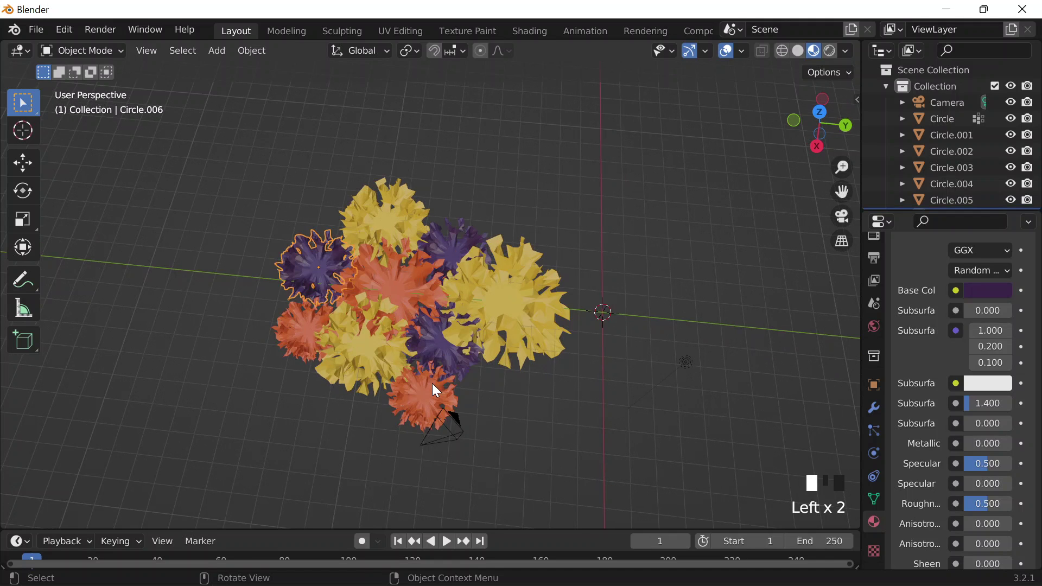
{"action": "left_click", "coordinate": [434, 386]}
{"action": "key", "text": "shift+d"}
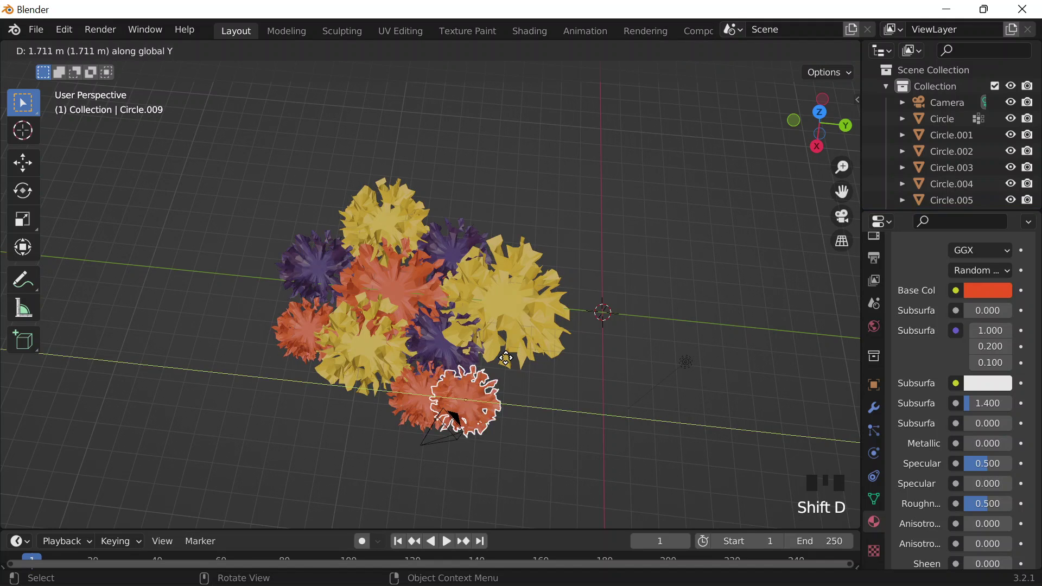
{"action": "left_click", "coordinate": [506, 358]}
{"action": "key", "text": "g"}
{"action": "key", "text": "x"}
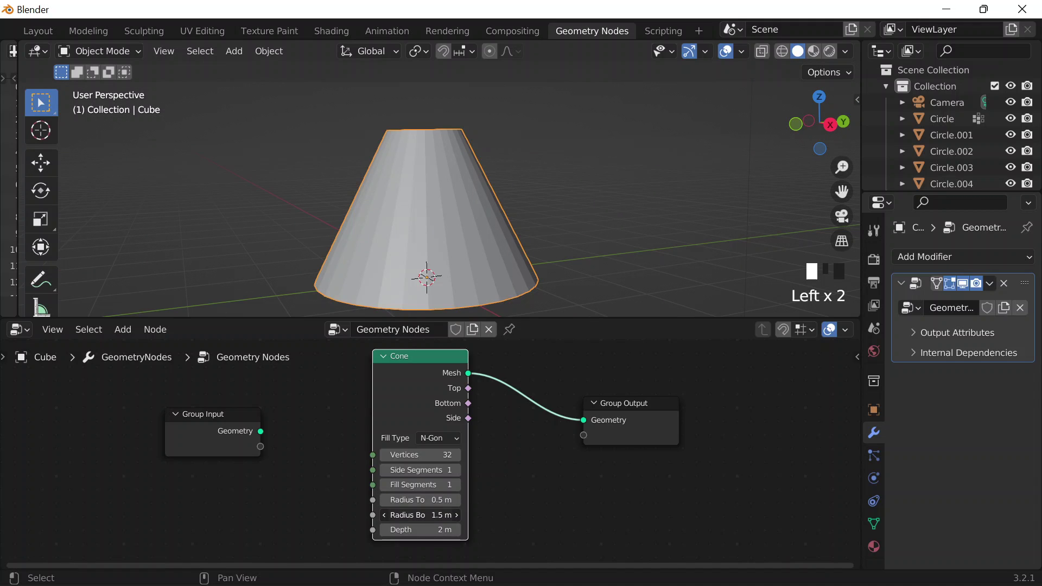
- Set the Cone node's Radius Bottom to 1.2 m and increase its Depth to make a taller vase
{"action": "mouse_move", "coordinate": [423, 515]}
{"action": "left_mouse_down"}
{"action": "mouse_move", "coordinate": [402, 514]}
{"action": "mouse_move", "coordinate": [416, 519]}
{"action": "left_mouse_up"}
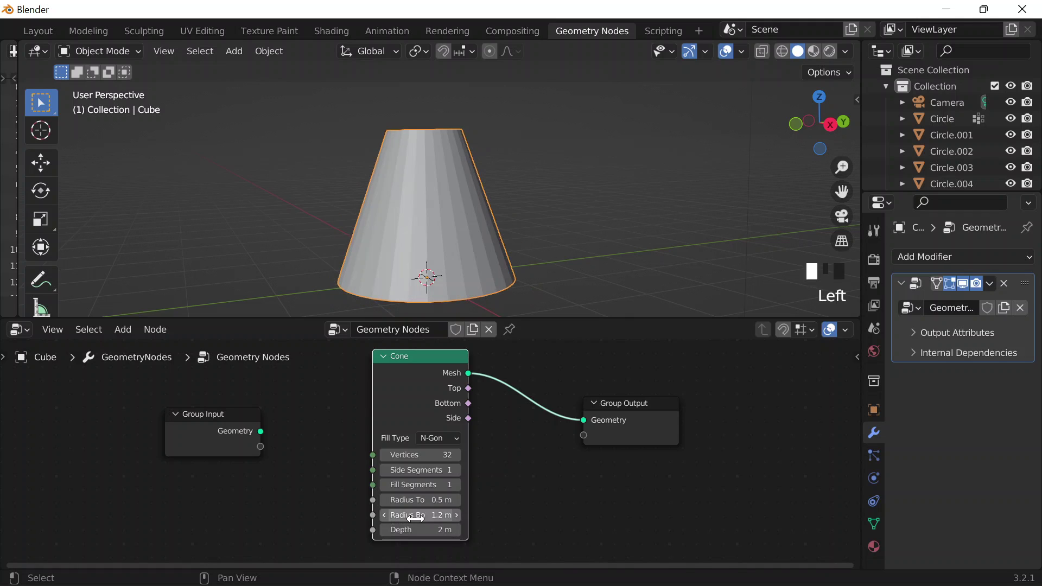
{"action": "left_click_drag", "start_coordinate": [416, 530], "coordinate": [450, 529]}
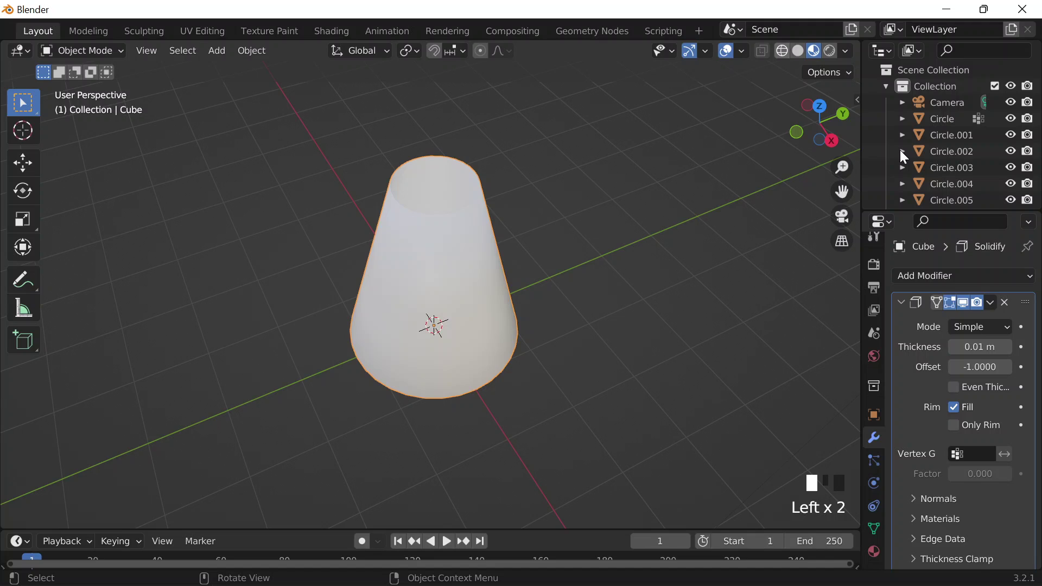
- Set the vase's Solidify modifier to 0.1 m Thickness and 1.0000 Offset, checking the wall in wireframe before returning to a shaded view
{"action": "left_click", "coordinate": [782, 51]}
{"action": "left_click", "coordinate": [1006, 347]}
{"action": "left_click_drag", "start_coordinate": [980, 367], "coordinate": [998, 367]}
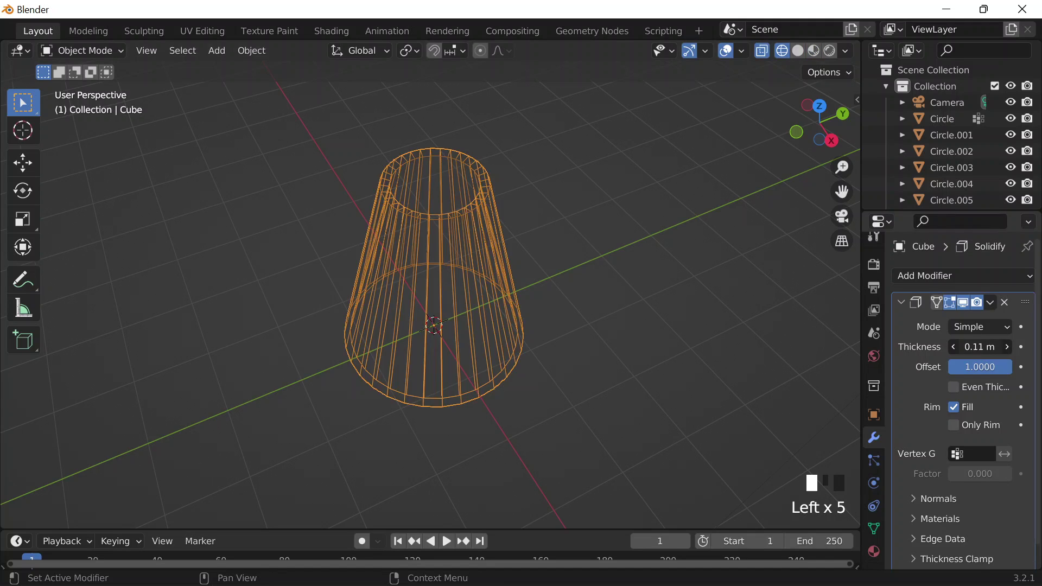
{"action": "left_click_drag", "start_coordinate": [980, 347], "coordinate": [971, 347]}
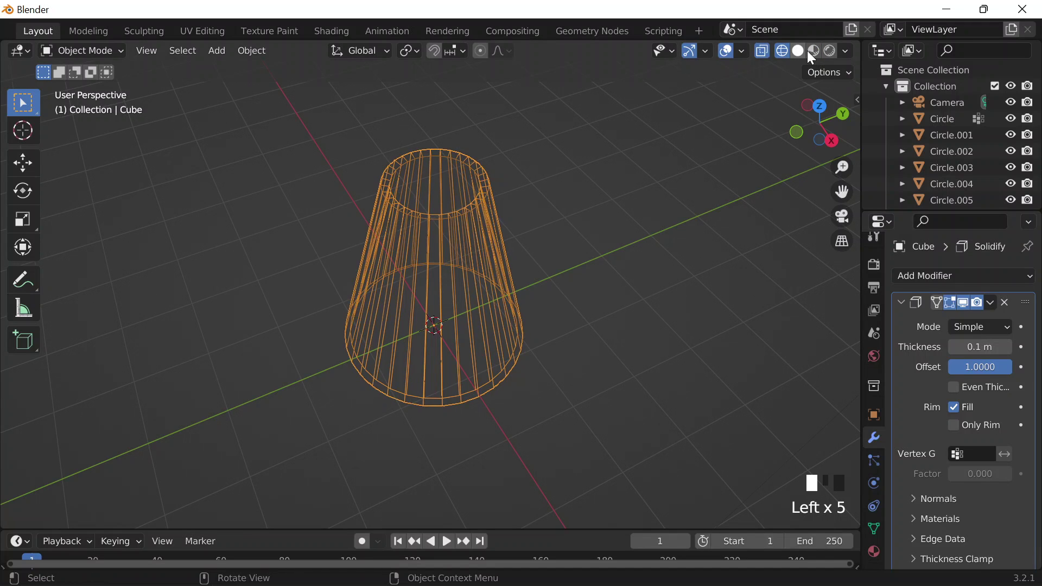
{"action": "left_click", "coordinate": [804, 50]}
- Raise the whole flower cluster along Z so that it floats centered well above the vase
{"action": "middle_click_drag", "start_coordinate": [803, 163], "coordinate": [852, 228]}
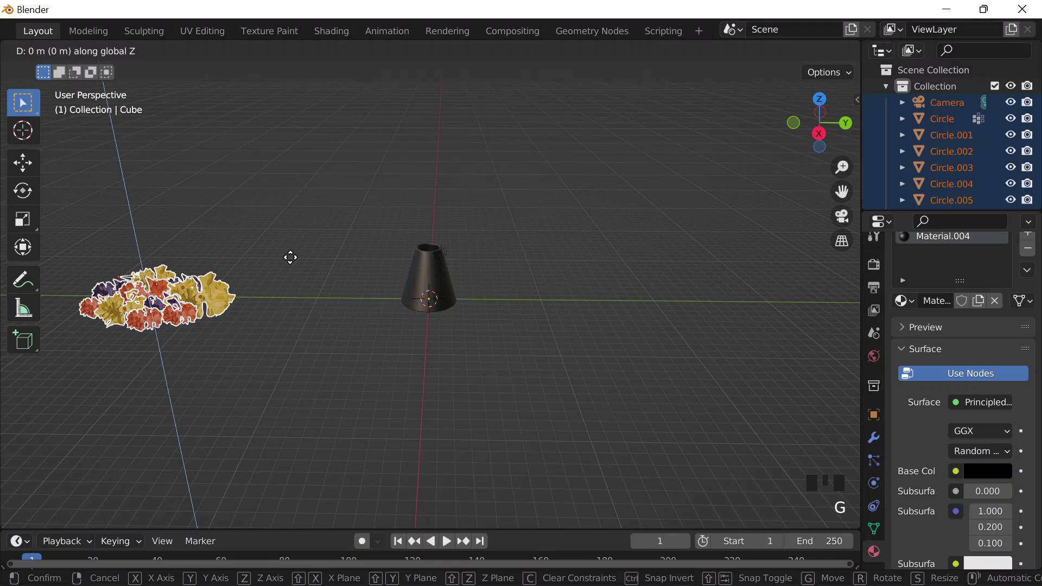
{"action": "left_click", "coordinate": [416, 396]}
{"action": "scroll", "coordinate": [417, 396], "scroll_direction": "up", "scroll_amount": 2}
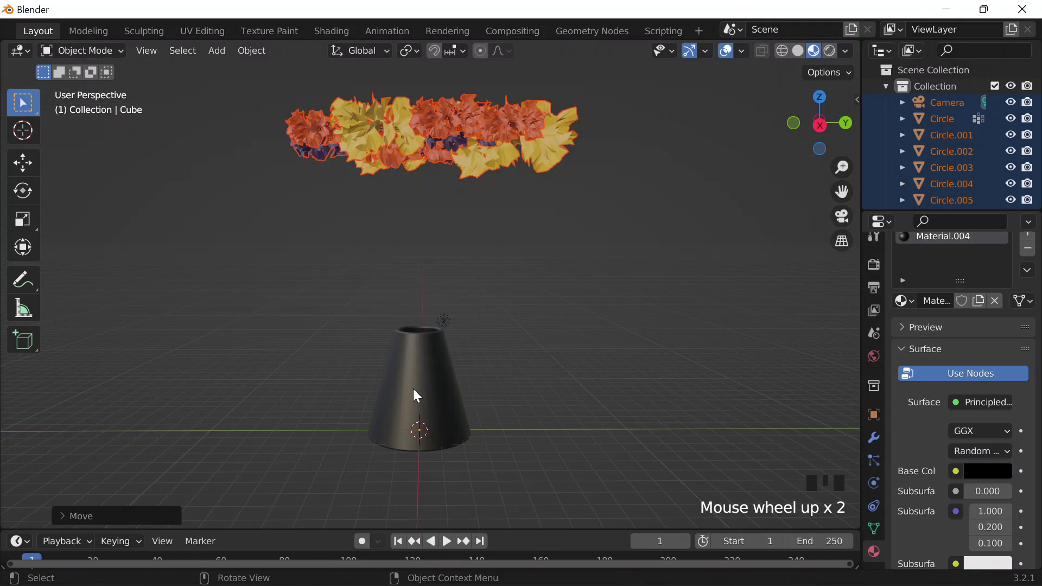
- Add a Bézier curve as a stem with 0.01 m Extrude and bevel Depth, and scale it along Z
{"action": "key", "text": "shift+a"}
{"action": "mouse_move", "coordinate": [429, 275]}
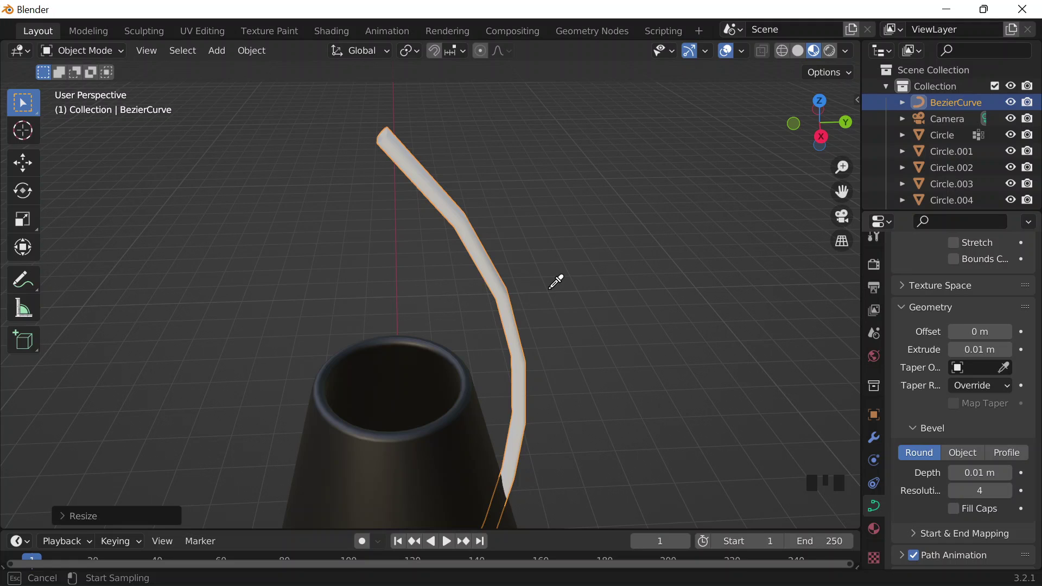
{"action": "scroll", "coordinate": [802, 411], "scroll_direction": "down", "scroll_amount": 2}
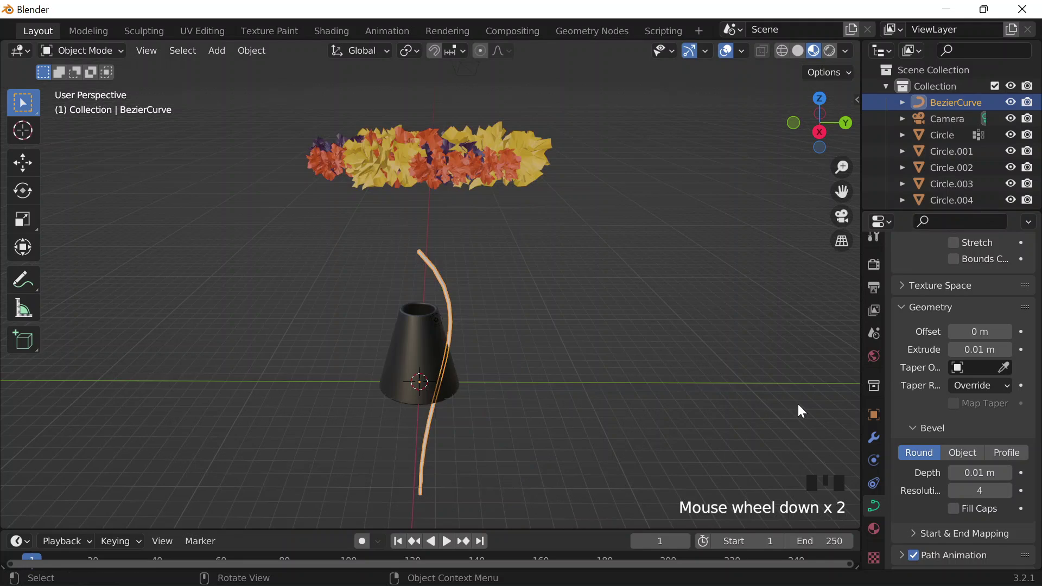
{"action": "key", "text": "s"}
{"action": "key", "text": "z"}
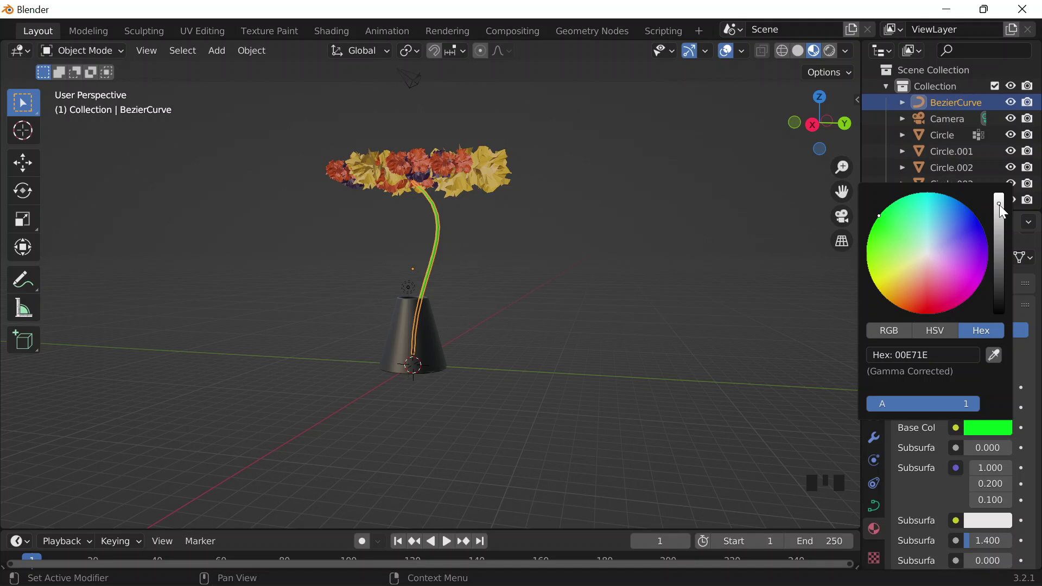
- Raise the green stem about 0.4 m along Z in the front view so it reaches into the flowers
{"action": "scroll", "coordinate": [475, 261], "scroll_direction": "up", "scroll_amount": 3}
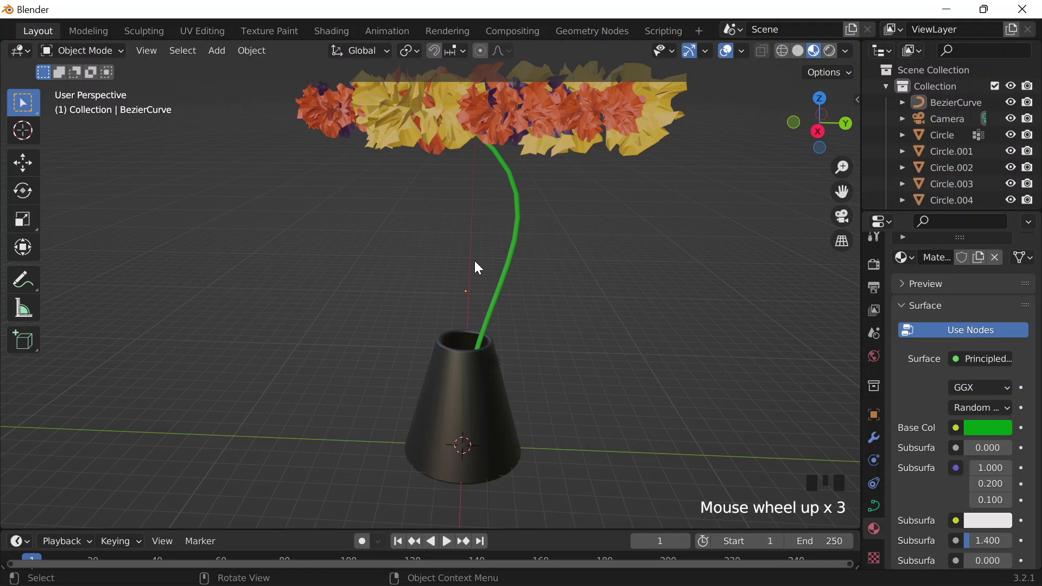
{"action": "left_click", "coordinate": [475, 261]}
{"action": "middle_click_drag", "start_coordinate": [474, 260], "coordinate": [605, 229]}
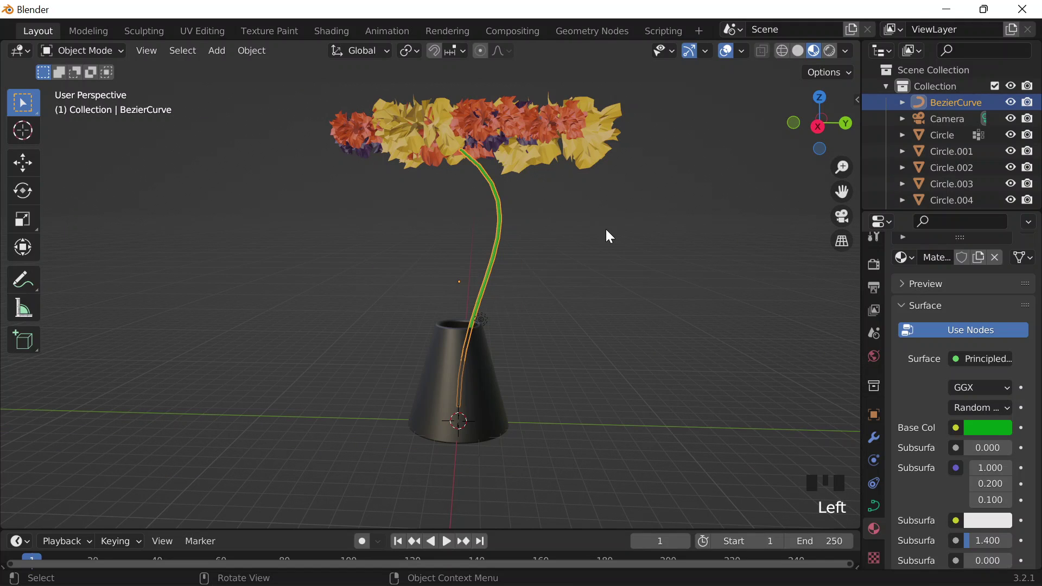
{"action": "middle_click_drag", "start_coordinate": [609, 237], "coordinate": [380, 144]}
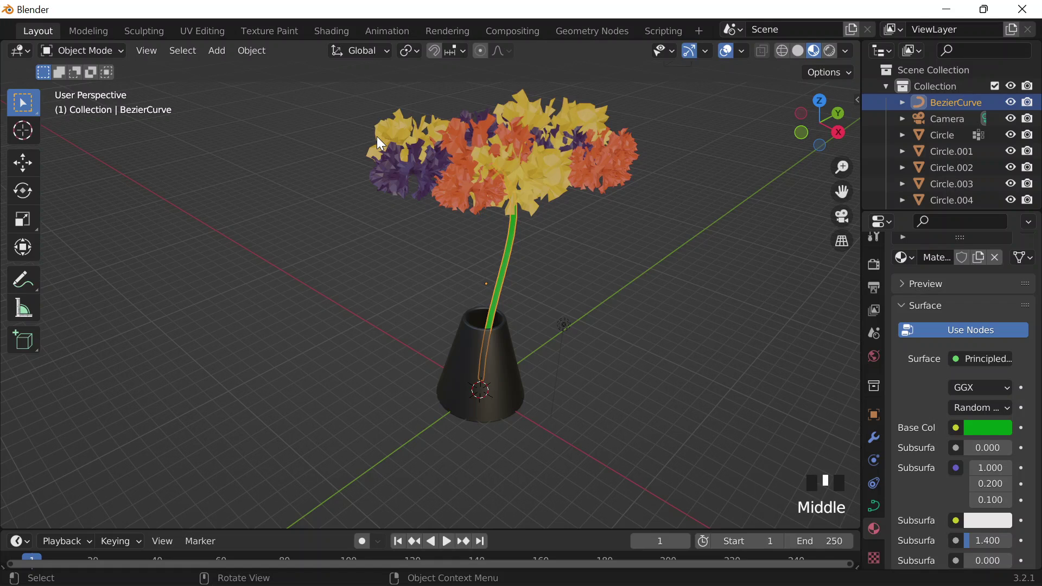
{"action": "left_click_drag", "start_coordinate": [380, 143], "coordinate": [633, 252]}
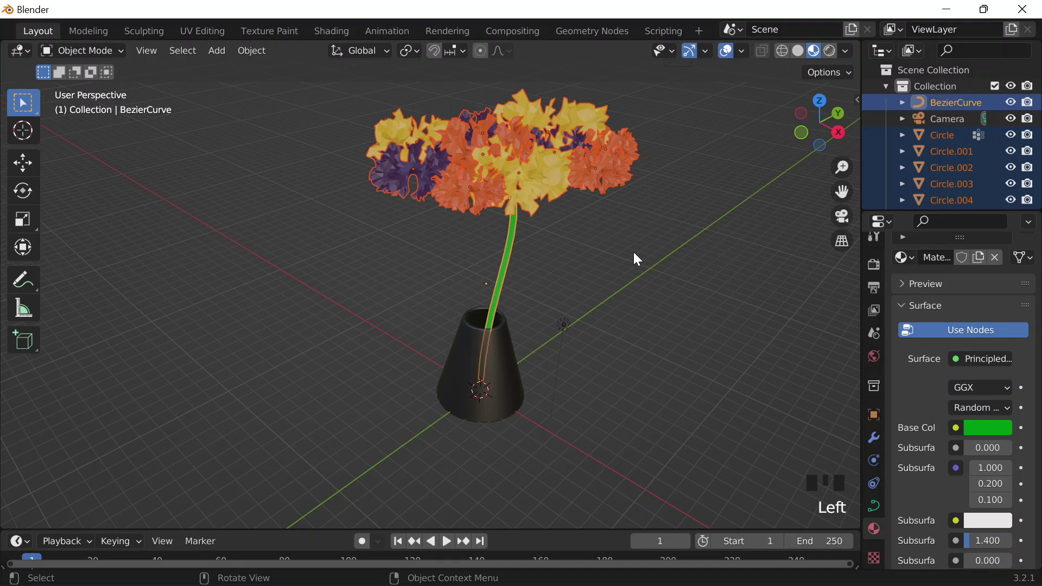
{"action": "key", "text": "KP_1"}
{"action": "key", "text": "g"}
{"action": "key", "text": "z"}
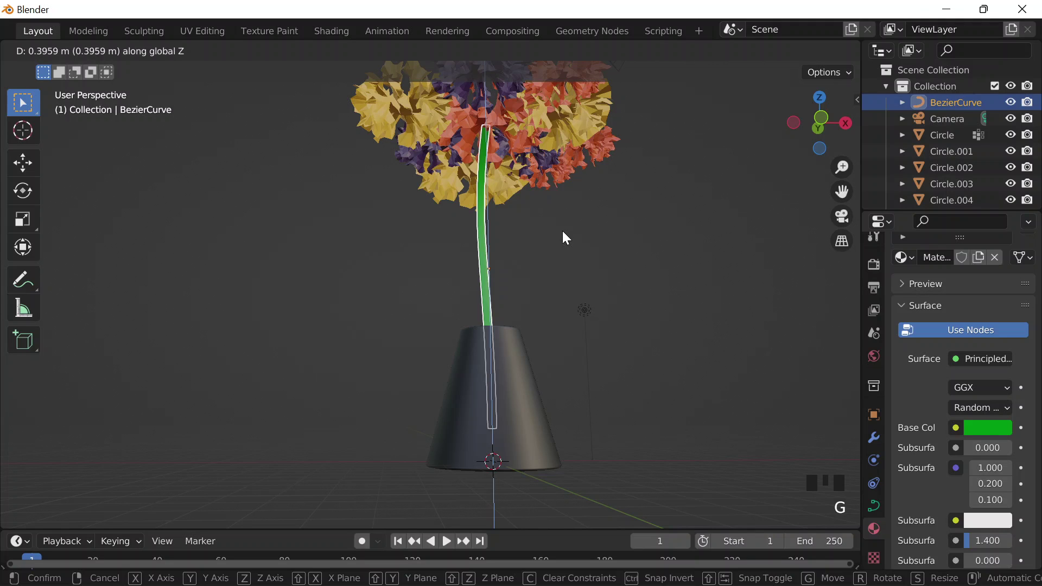
{"action": "left_click", "coordinate": [563, 230]}
{"action": "middle_click_drag", "start_coordinate": [562, 230], "coordinate": [560, 333]}
- Duplicate the green stem, shift the copy along negative Y inside the vase, and open its object transform values
{"action": "left_click", "coordinate": [560, 333]}
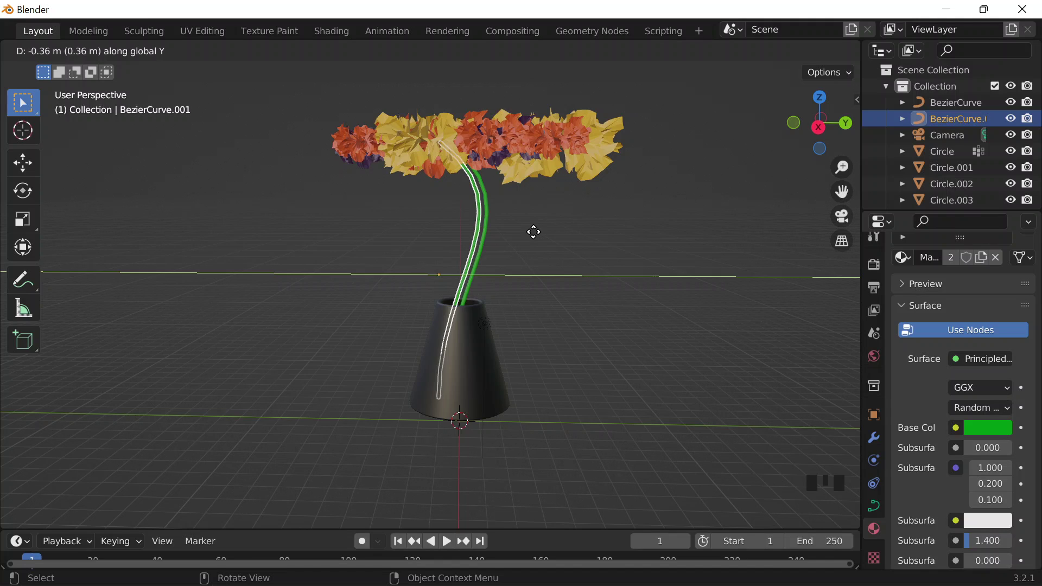
{"action": "left_click", "coordinate": [533, 232]}
{"action": "left_click", "coordinate": [988, 428]}
{"action": "left_click", "coordinate": [878, 413]}
{"action": "left_click", "coordinate": [878, 413]}
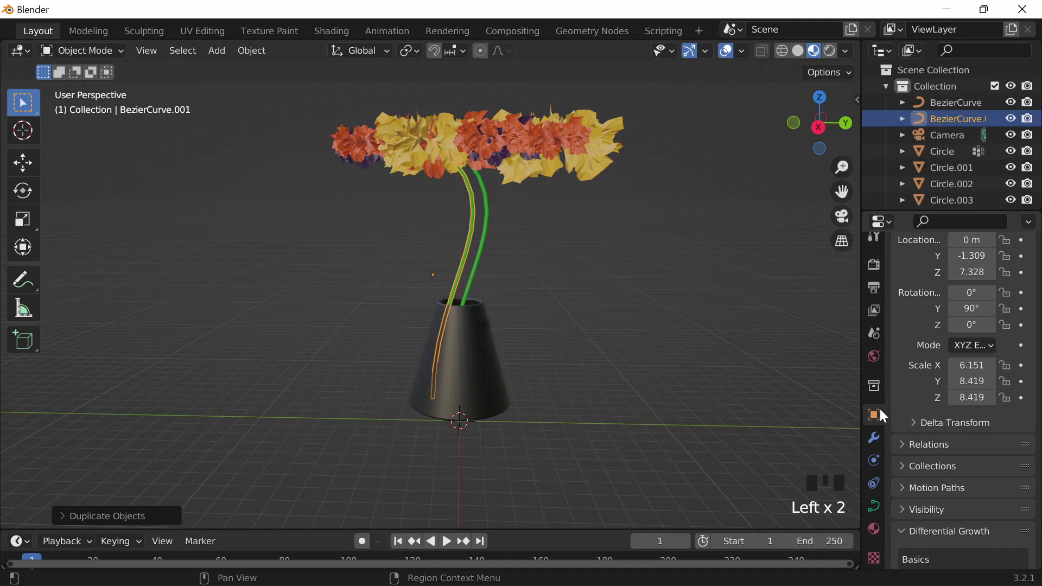
{"action": "left_click", "coordinate": [362, 142]}
{"action": "key", "text": "r"}
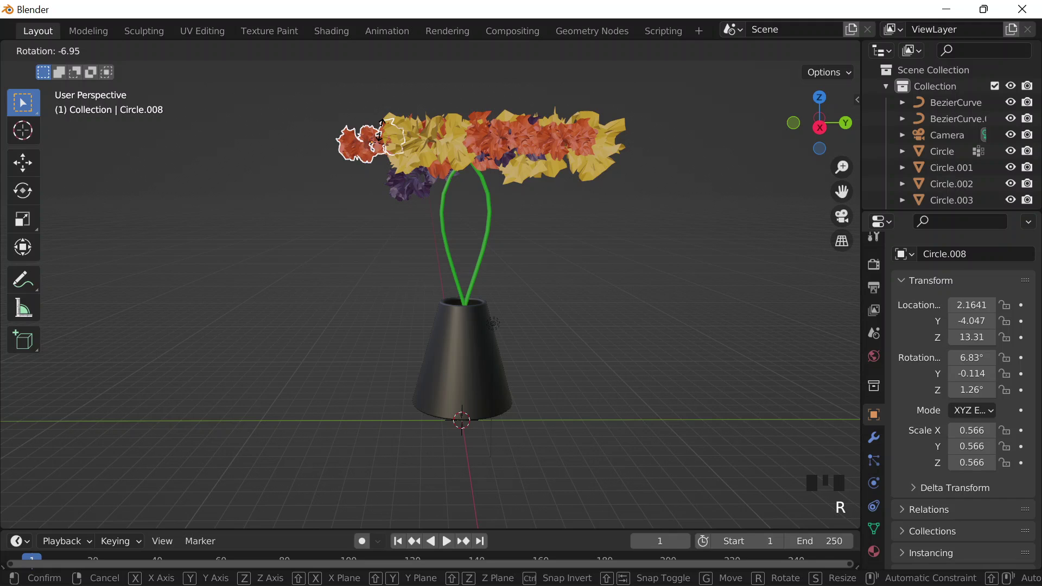
{"action": "right_click", "coordinate": [379, 130]}
- Rotate and reposition individual flowers into a rounded bouquet, moving an orange bloom to just above the vase opening
{"action": "middle_click_drag", "start_coordinate": [379, 130], "coordinate": [550, 224]}
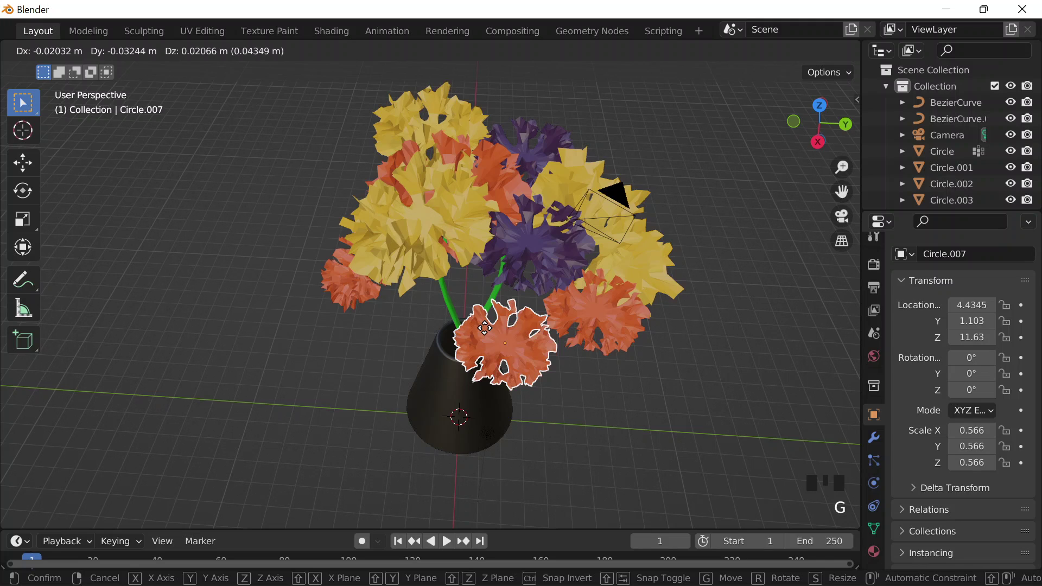
{"action": "left_click", "coordinate": [455, 327]}
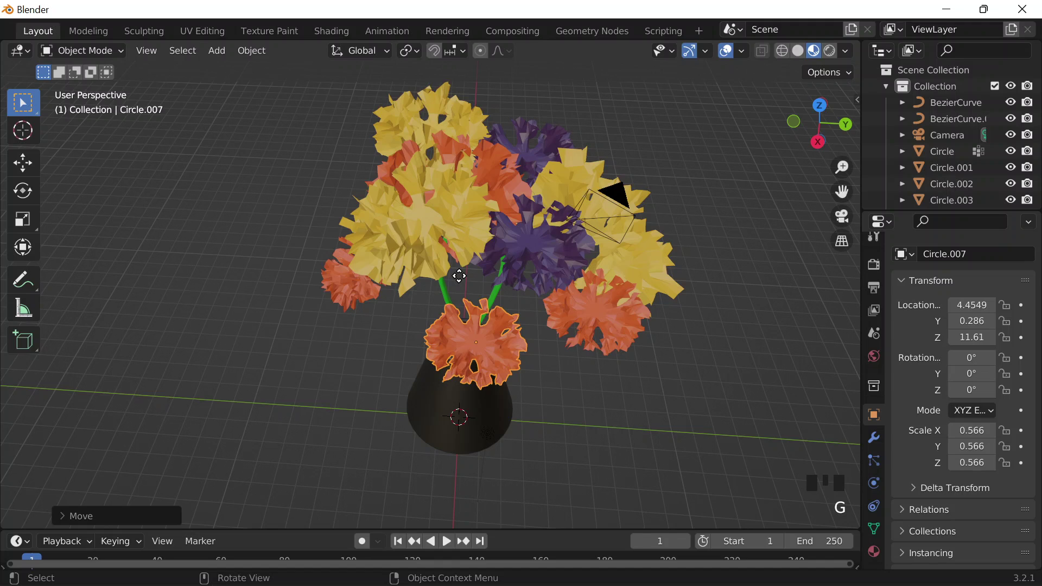
{"action": "key", "text": "g"}
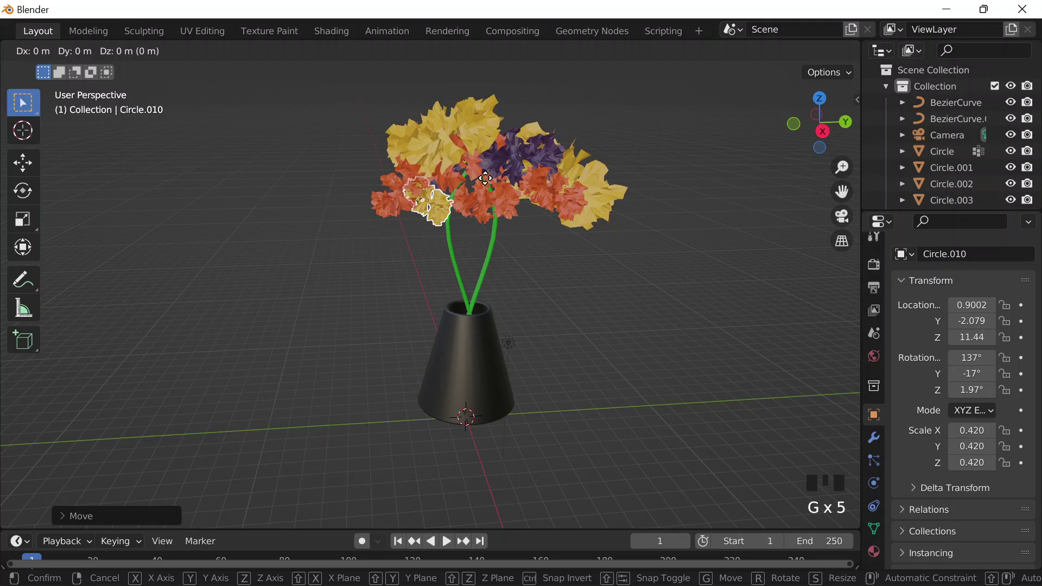
- Save the scene as 72722.blend in the Desktop's Blender\Blends folder
{"action": "key", "text": "ctrl+shift+s"}
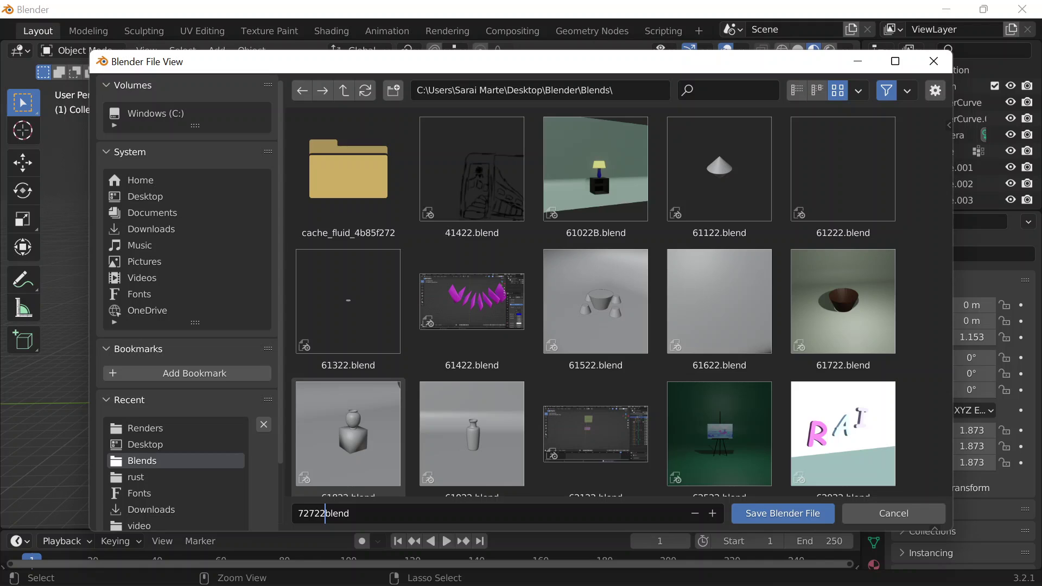
{"action": "key", "text": "Return"}
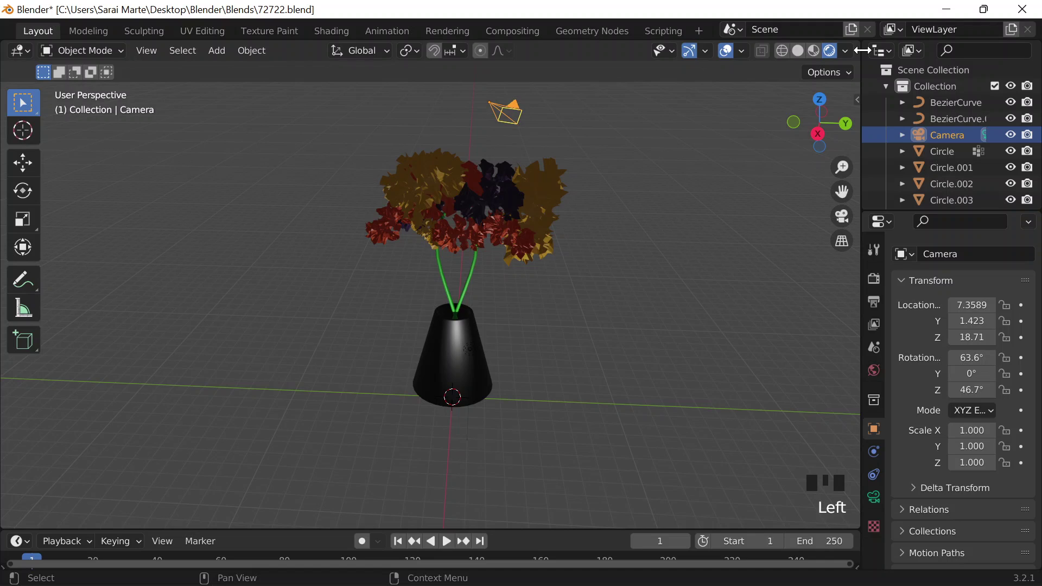
- Extend the Outliner across the full width above the 3D viewport and reduce its height
{"action": "left_click_drag", "start_coordinate": [861, 50], "coordinate": [650, 212]}
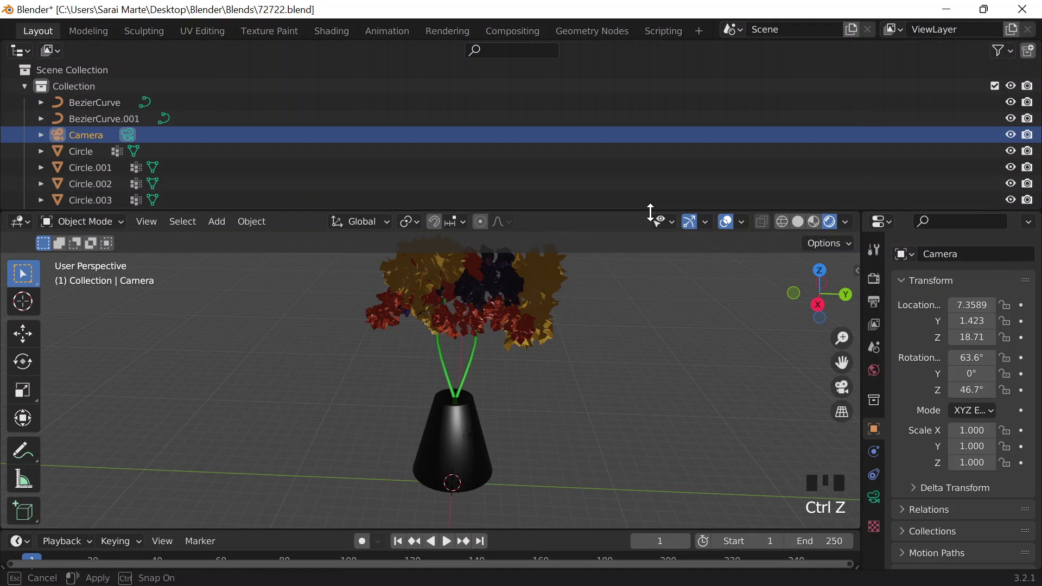
{"action": "left_click_drag", "start_coordinate": [650, 211], "coordinate": [650, 179]}
{"action": "left_click_drag", "start_coordinate": [1039, 43], "coordinate": [1027, 87]}
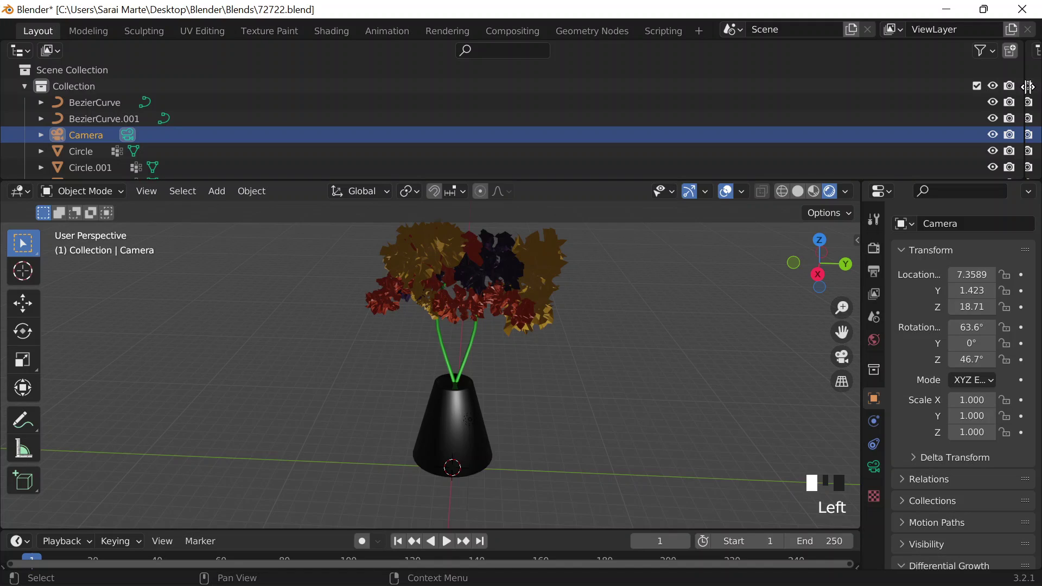
{"action": "left_click_drag", "start_coordinate": [1028, 87], "coordinate": [1040, 86]}
- Show the selectability toggles in the Outliner and make the light unselectable in the viewport
{"action": "left_click", "coordinate": [1000, 50]}
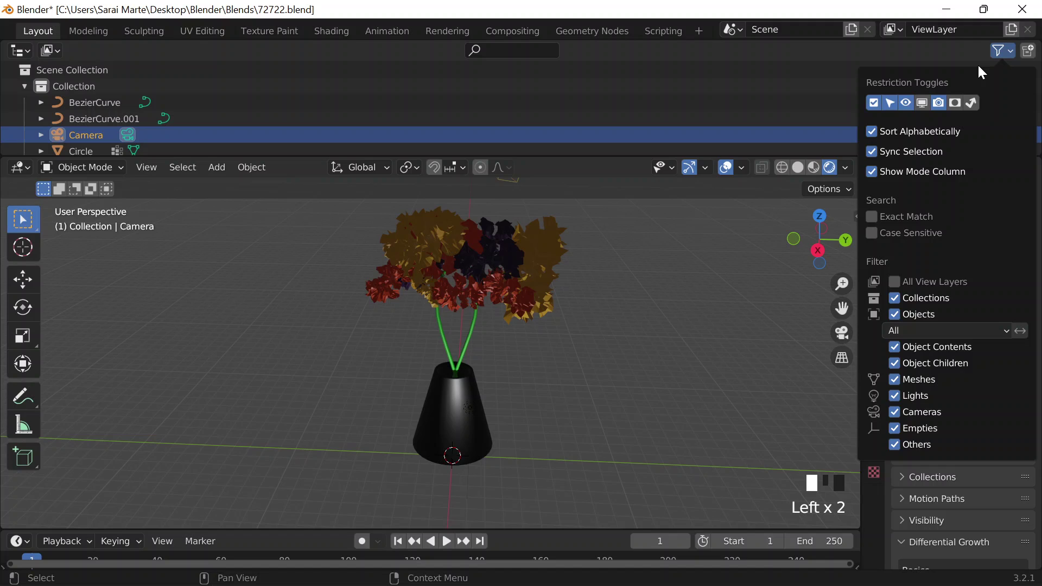
{"action": "scroll", "coordinate": [782, 72], "scroll_direction": "down", "scroll_amount": 8}
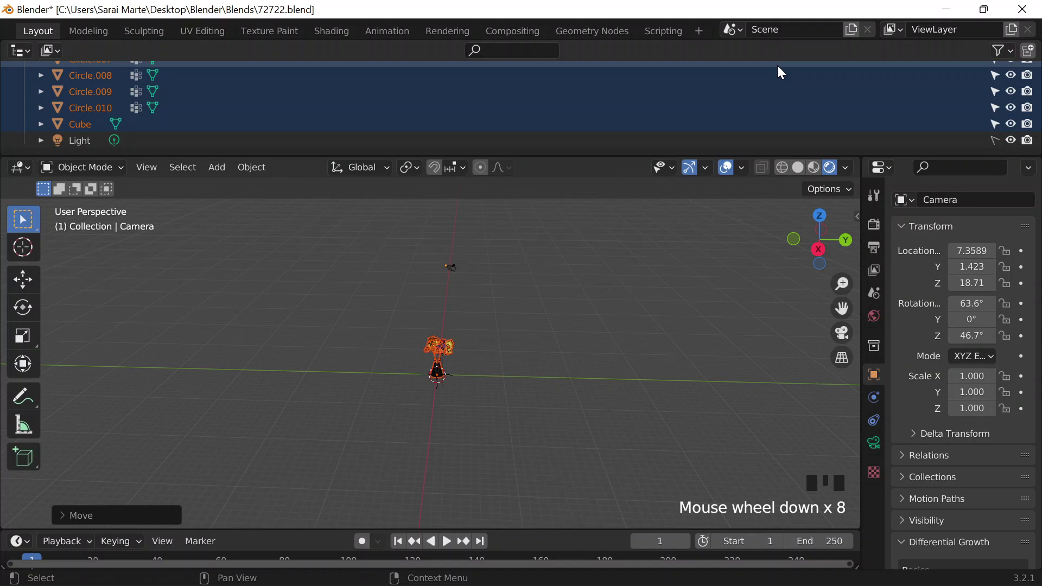
{"action": "scroll", "coordinate": [478, 326], "scroll_direction": "down", "scroll_amount": 4}
- Orbit around the bouquet to frame it and align the camera to the current view
{"action": "left_click", "coordinate": [479, 327]}
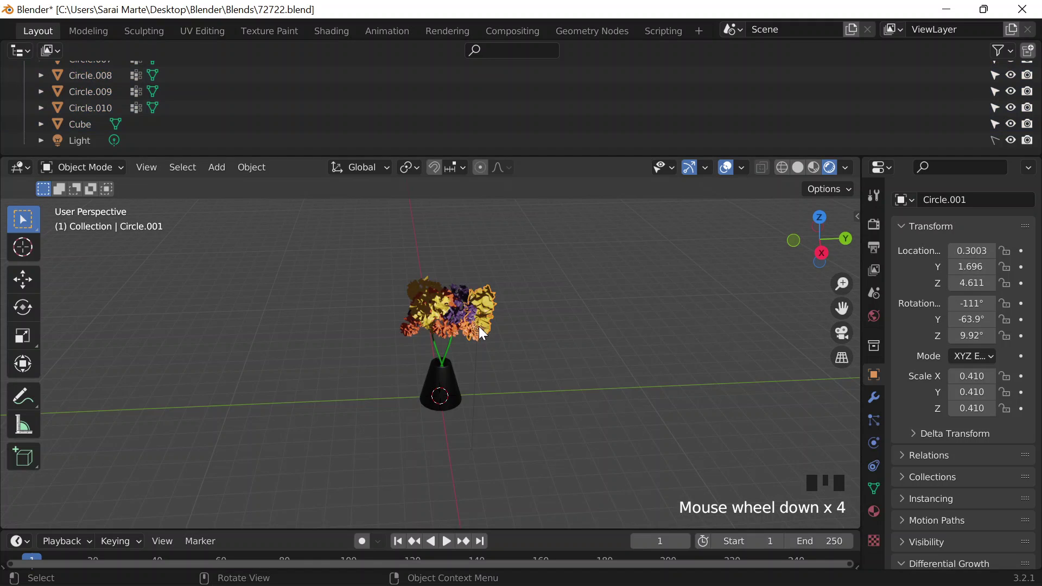
{"action": "left_click", "coordinate": [480, 327]}
{"action": "middle_click_drag", "start_coordinate": [479, 328], "coordinate": [217, 134]}
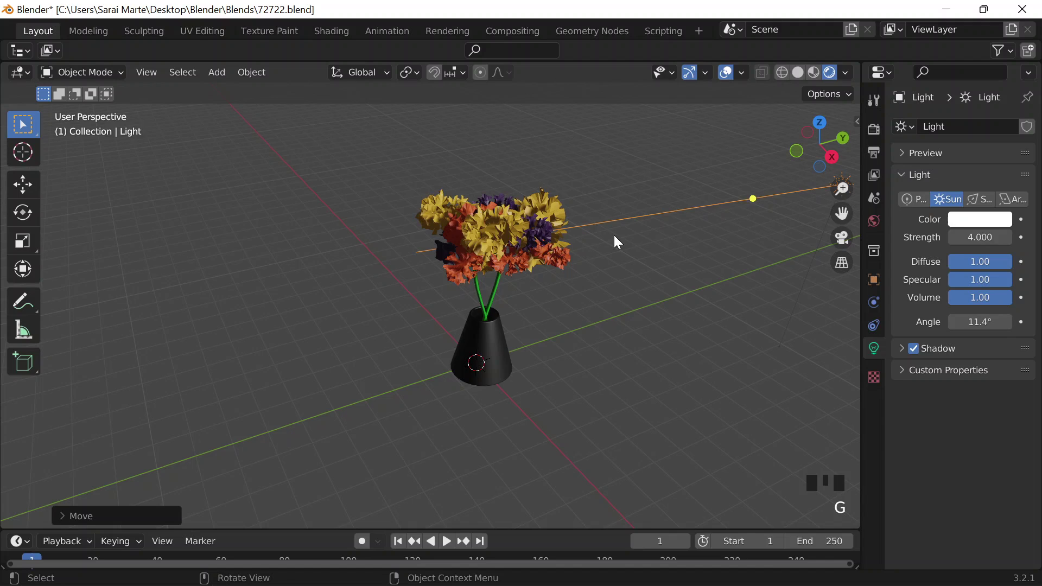
{"action": "left_click", "coordinate": [444, 331]}
{"action": "key", "text": "ctrl+alt+KP_0"}
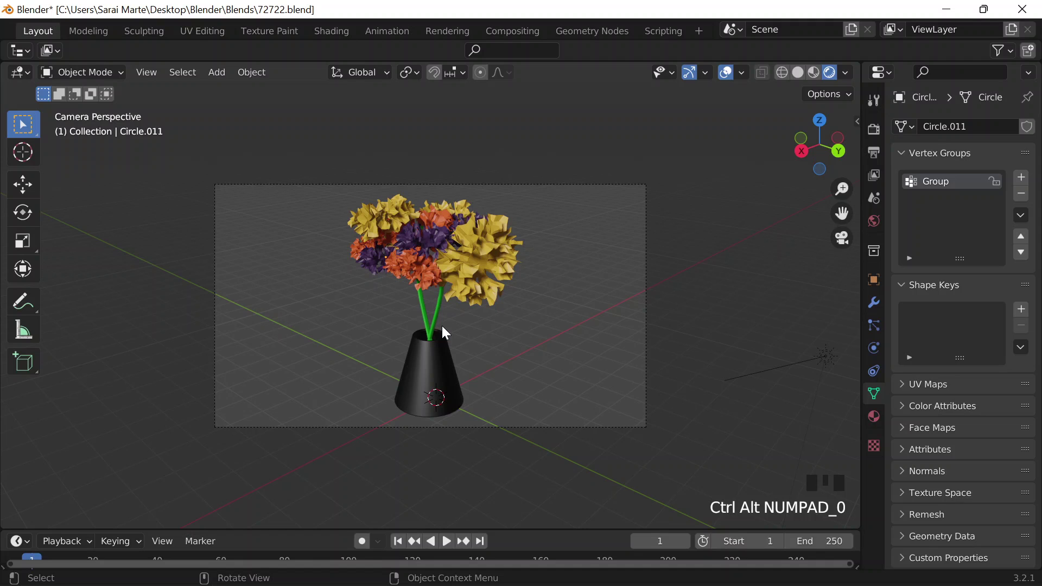
- Edit the vase mesh, select its upper loop, and extrude it upward to form a neck around the stems
{"action": "left_click", "coordinate": [431, 358]}
{"action": "key", "text": "Tab"}
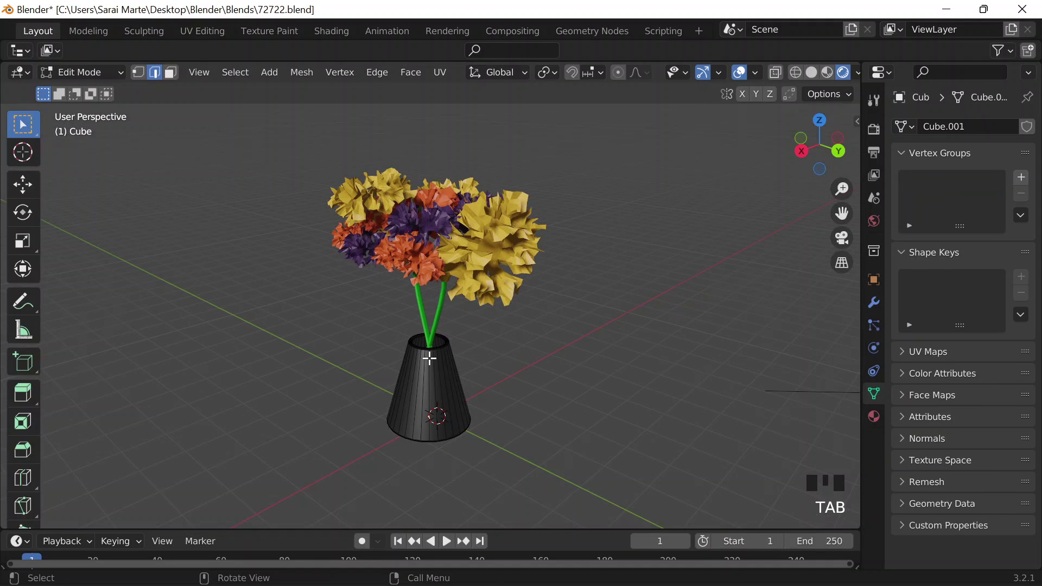
{"action": "scroll", "coordinate": [429, 358], "scroll_direction": "up", "scroll_amount": 3}
{"action": "left_click", "coordinate": [441, 383], "text": "alt"}
{"action": "key", "text": "e"}
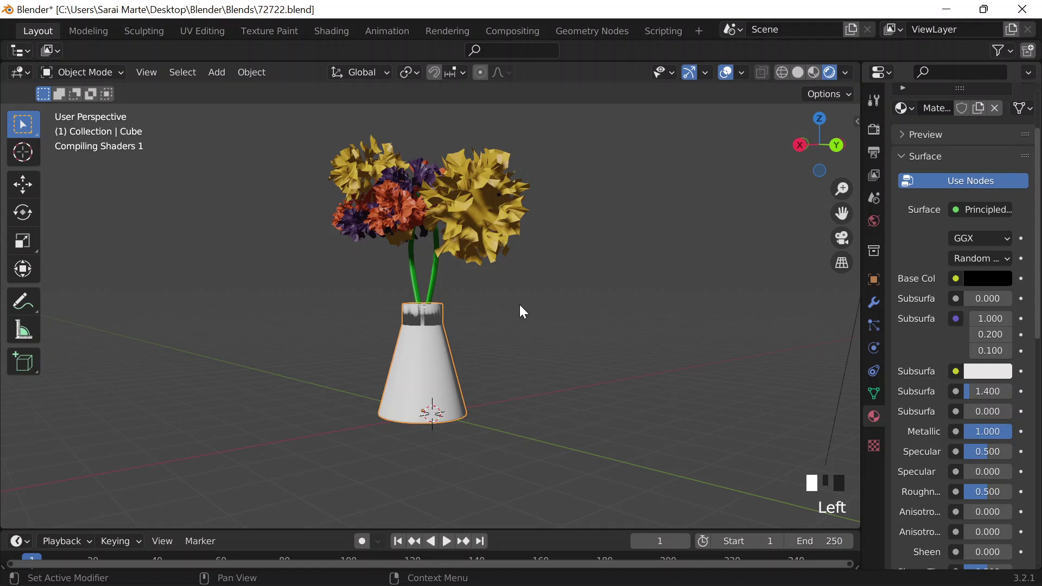
{"action": "scroll", "coordinate": [520, 304], "scroll_direction": "up", "scroll_amount": 5}
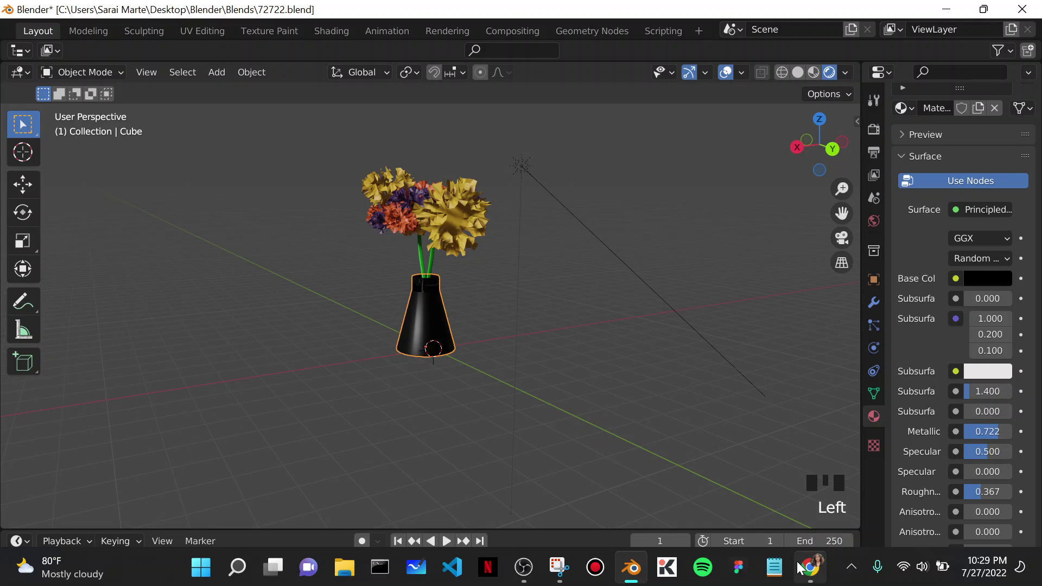
- Switch to the Coolors palette generator in Chrome and generate a new color palette
{"action": "left_click", "coordinate": [801, 567]}
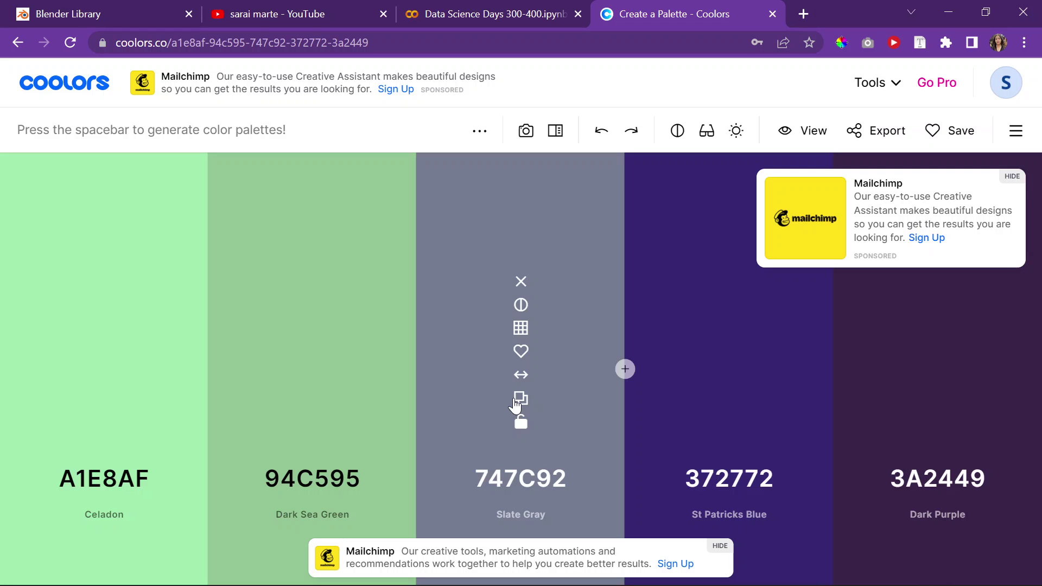
{"action": "key", "text": "space"}
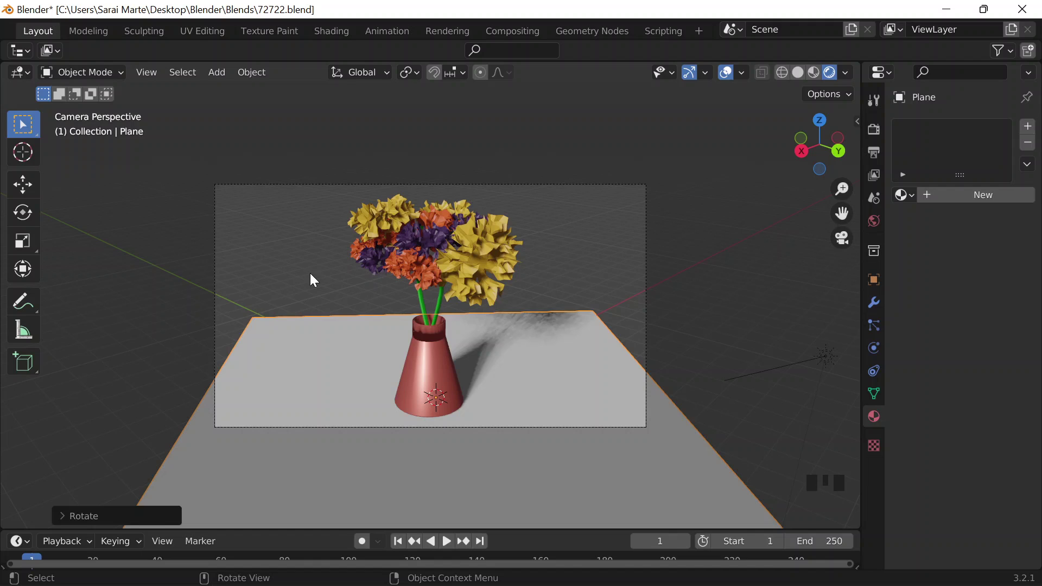
- Reshape the ground plane in Edit Mode into a smoothly curved backdrop behind the vase
{"action": "key", "text": "Tab"}
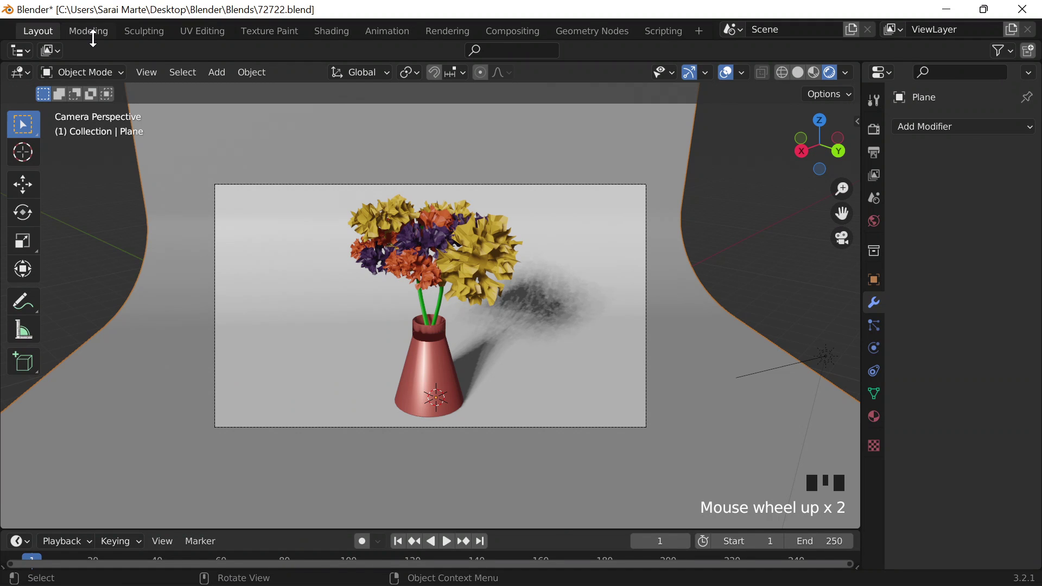
- Render the bouquet from the camera as a still image and fit the result in the render window
{"action": "scroll", "coordinate": [92, 38], "scroll_direction": "up", "scroll_amount": 2}
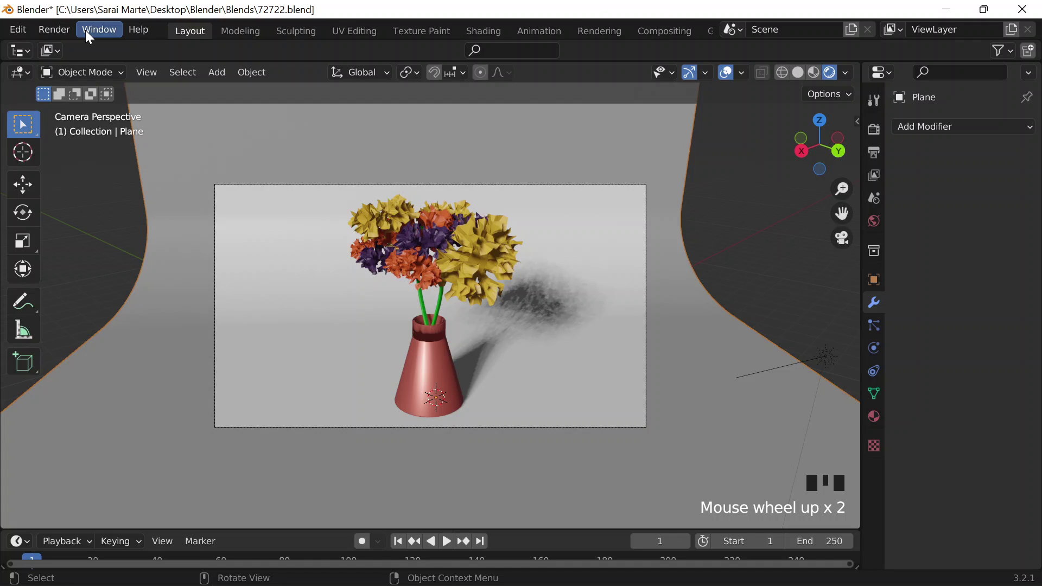
{"action": "scroll", "coordinate": [89, 36], "scroll_direction": "up", "scroll_amount": 2}
{"action": "left_click", "coordinate": [101, 31]}
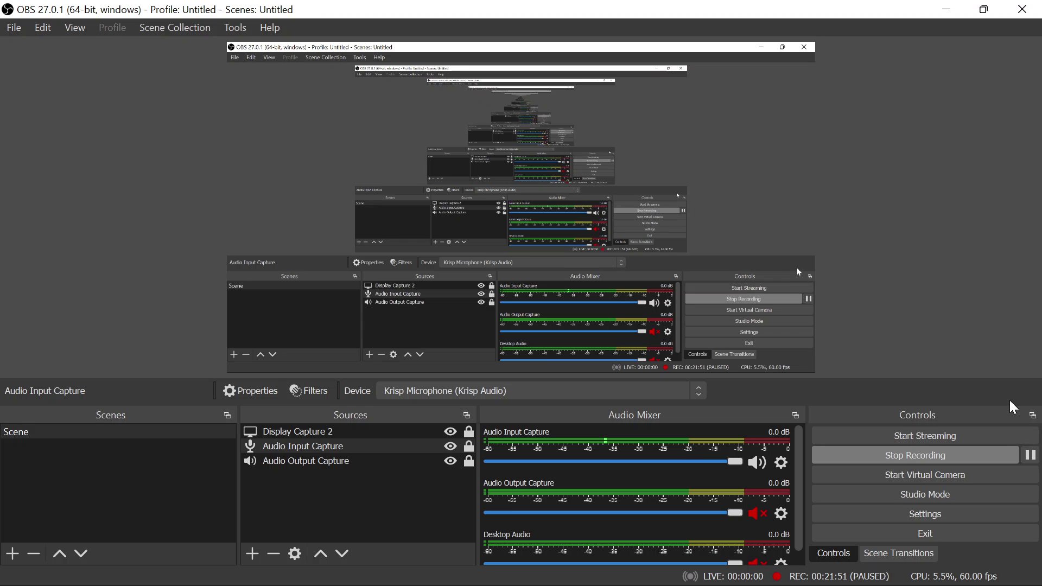
{"action": "left_click", "coordinate": [945, 7]}
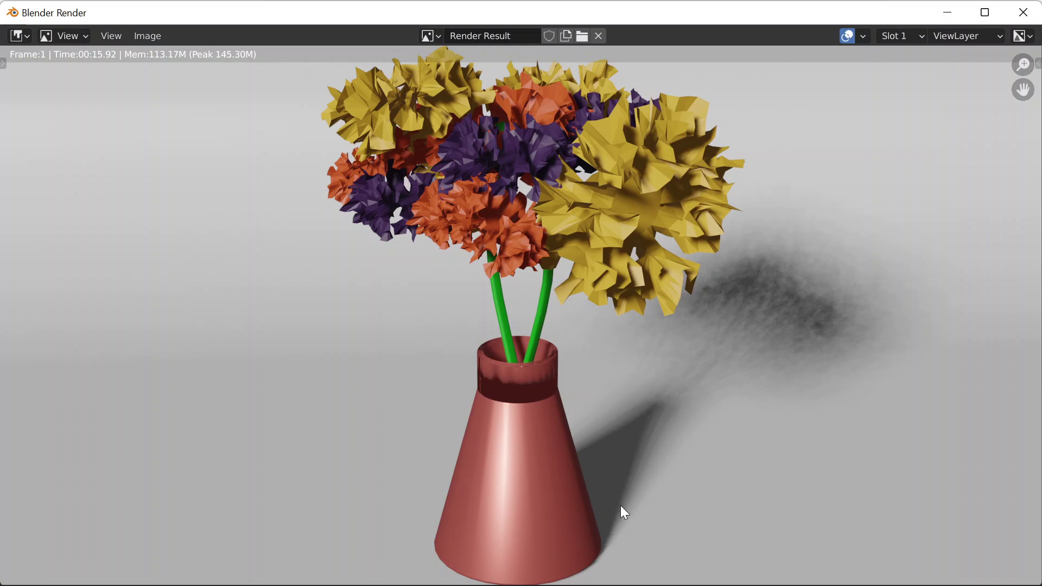
{"action": "scroll", "coordinate": [620, 408], "scroll_direction": "down", "scroll_amount": 3}
{"action": "scroll", "coordinate": [620, 411], "scroll_direction": "up", "scroll_amount": 2}
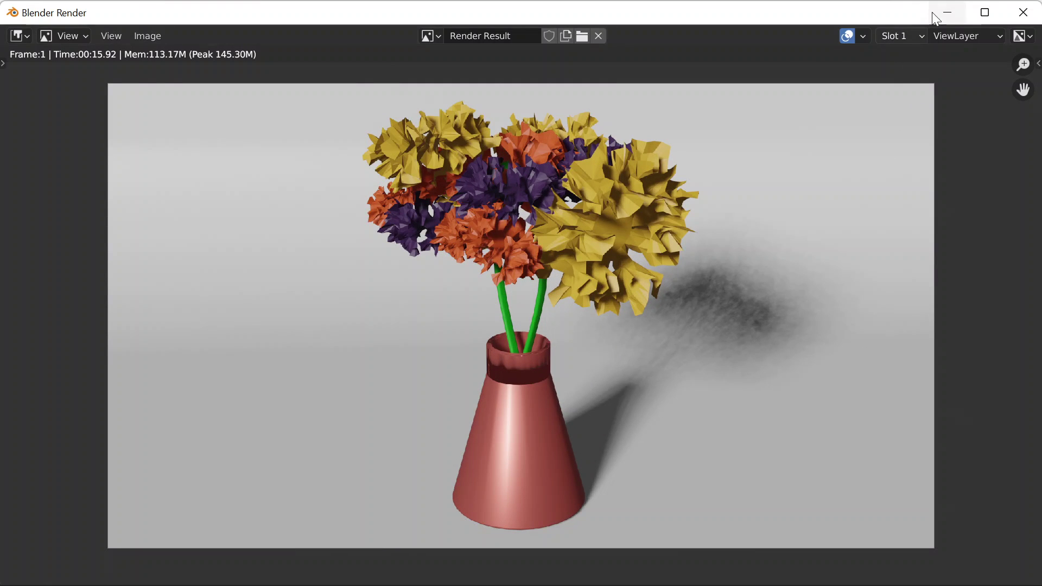
- Save the rendered image as 72722rshadow.png in the Desktop's Blender\Renders folder and leave the render window
{"action": "left_click", "coordinate": [151, 37]}
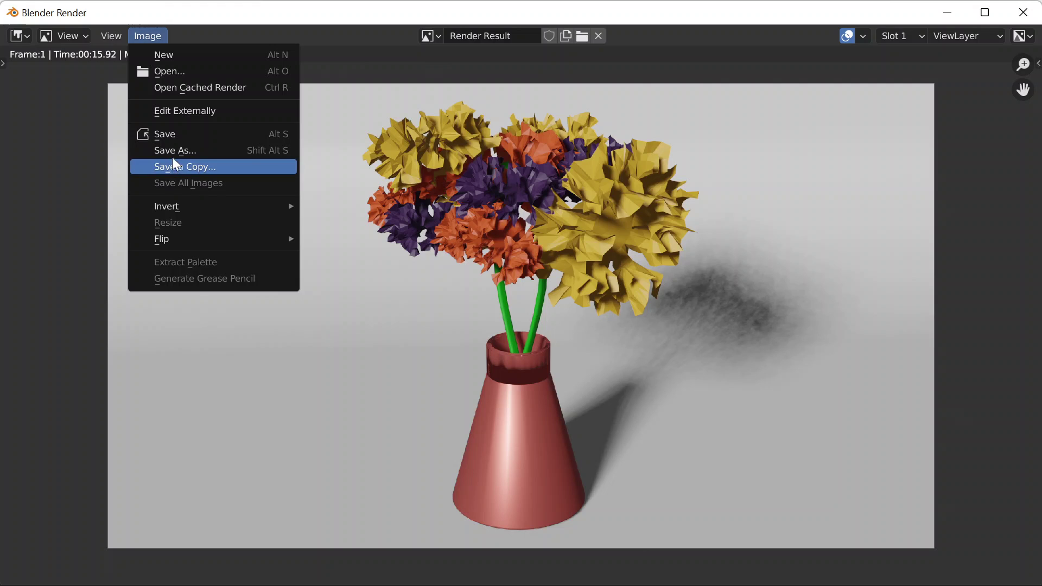
{"action": "left_click", "coordinate": [175, 150]}
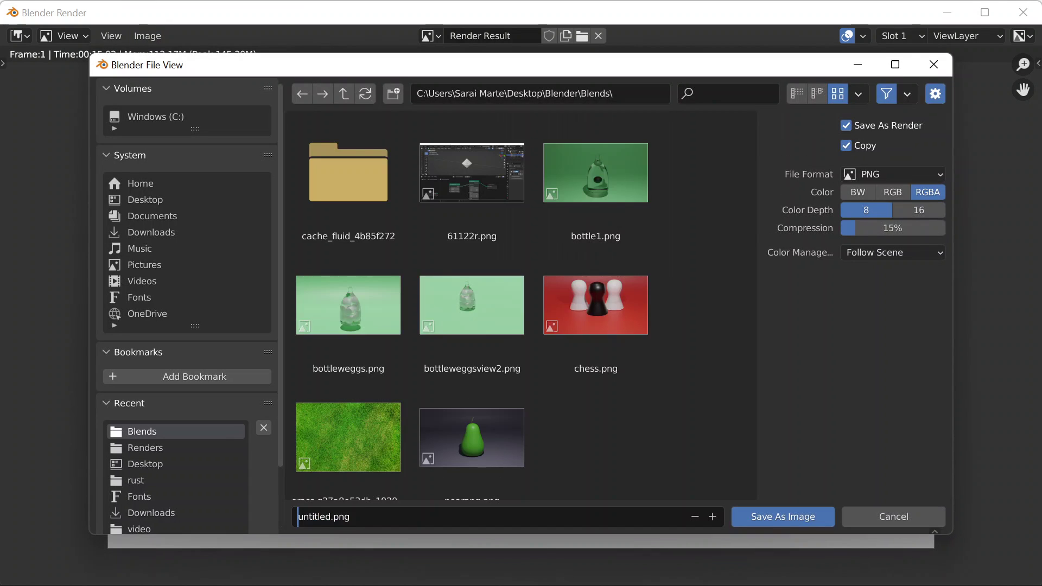
{"action": "mouse_move", "coordinate": [632, 575]}
{"action": "type", "text": "727"}
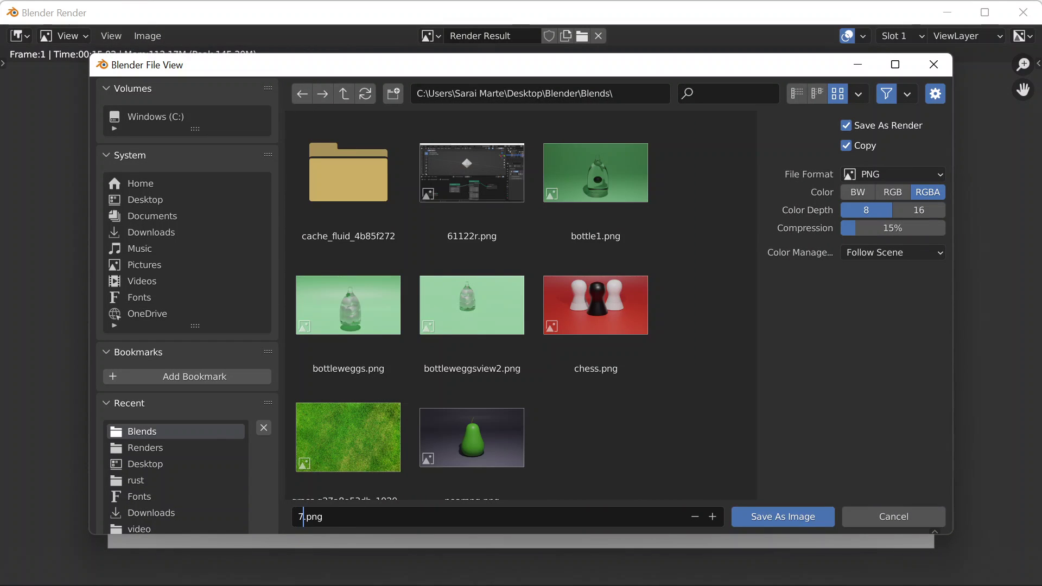
{"action": "type", "text": "22rshadow"}
{"action": "left_click", "coordinate": [182, 202]}
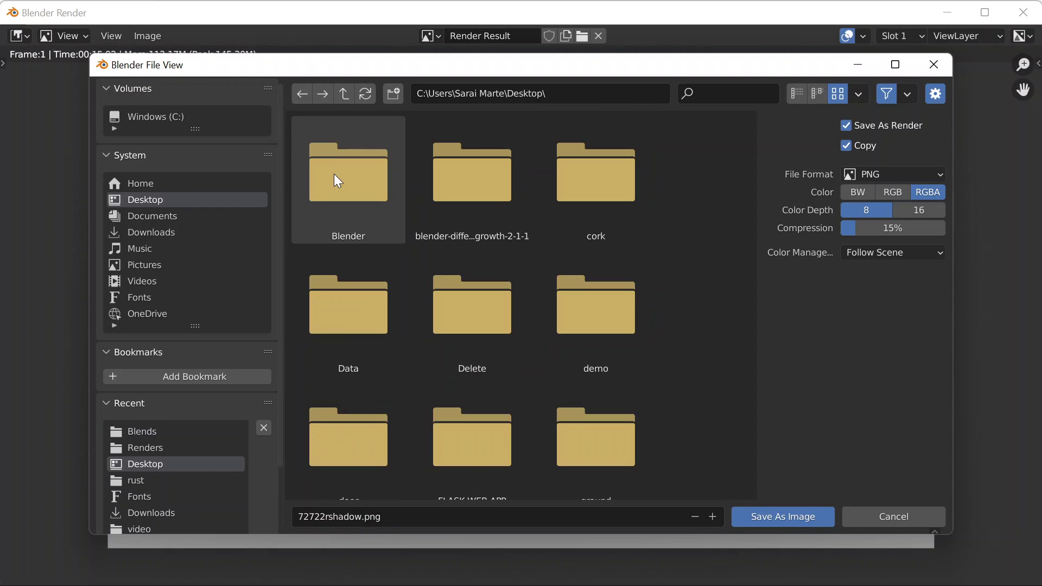
{"action": "double_click", "coordinate": [333, 173]}
{"action": "double_click", "coordinate": [596, 353]}
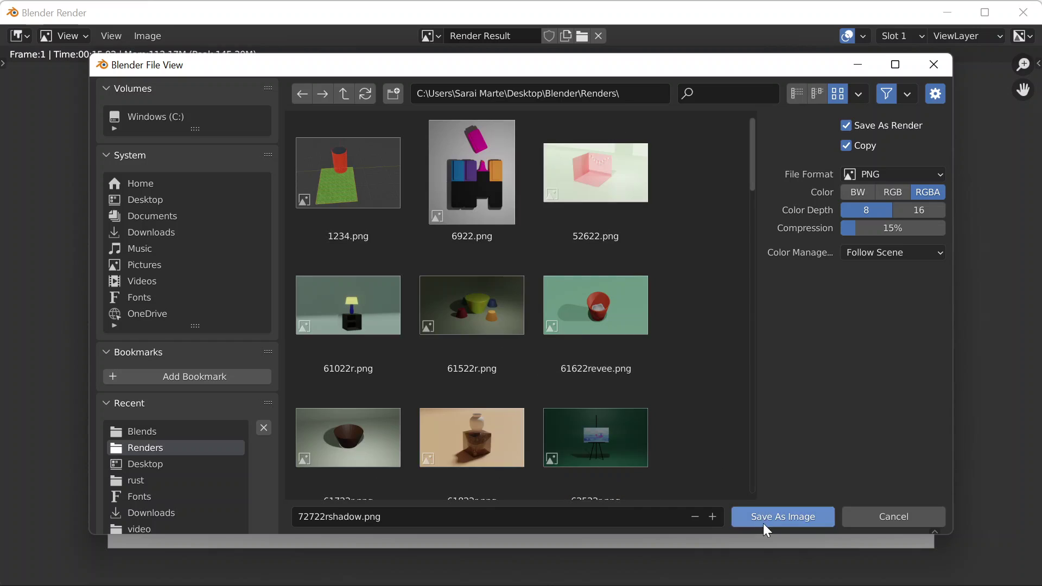
{"action": "left_click", "coordinate": [765, 518]}
{"action": "left_click", "coordinate": [940, 13]}
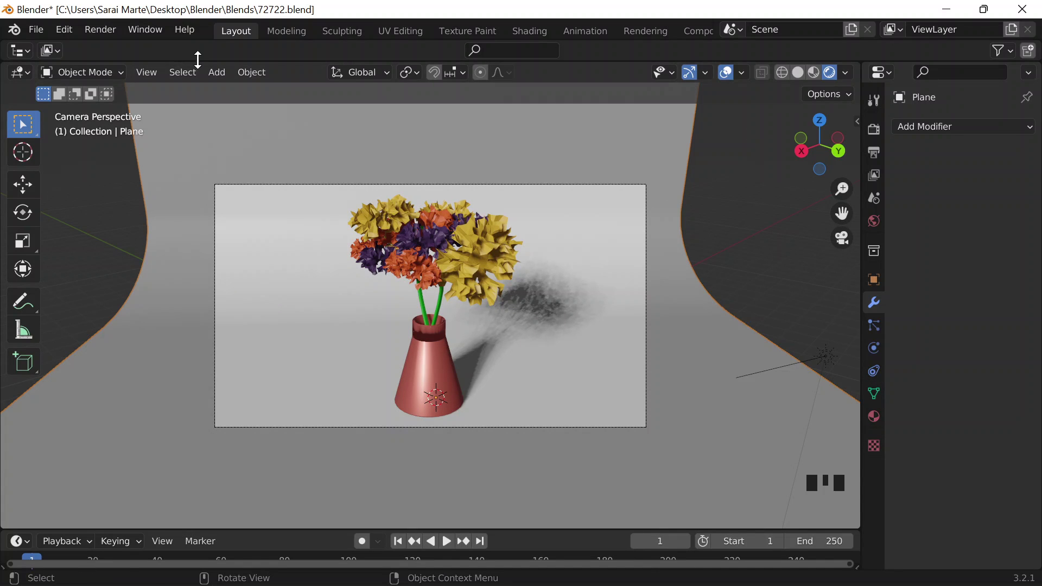
- Select the sun light from the Outliner, try the scene without its shadow, and turn the shadow back on
{"action": "mouse_move", "coordinate": [198, 60]}
{"action": "left_mouse_down"}
{"action": "mouse_move", "coordinate": [202, 236]}
{"action": "mouse_move", "coordinate": [214, 61]}
{"action": "left_mouse_up"}
{"action": "scroll", "coordinate": [174, 190], "scroll_direction": "down", "scroll_amount": 9}
{"action": "left_click", "coordinate": [103, 205]}
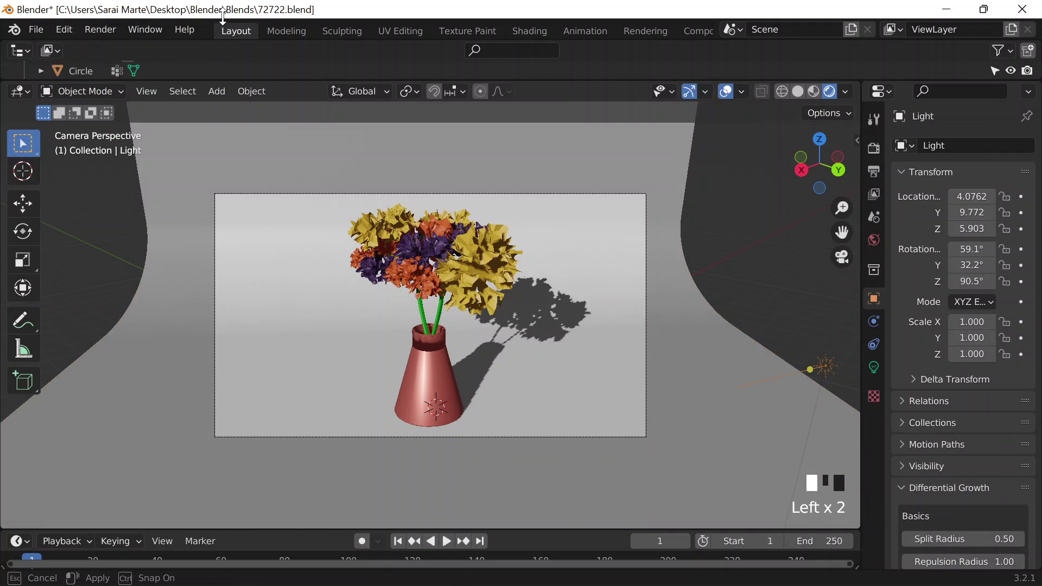
{"action": "scroll", "coordinate": [855, 352], "scroll_direction": "down", "scroll_amount": 7}
{"action": "left_click", "coordinate": [874, 348]}
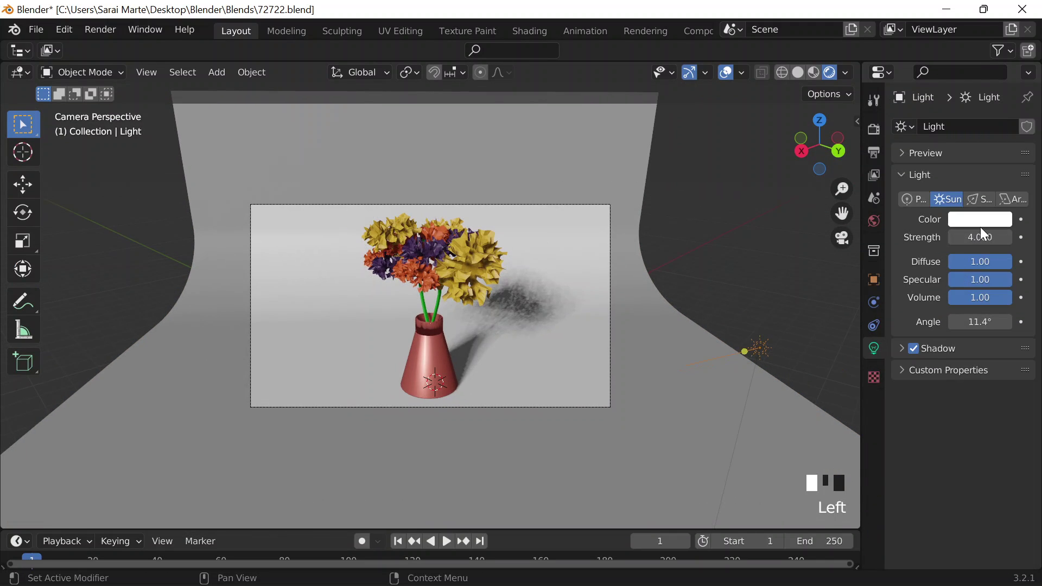
{"action": "left_click", "coordinate": [913, 349]}
{"action": "scroll", "coordinate": [584, 346], "scroll_direction": "up", "scroll_amount": 3}
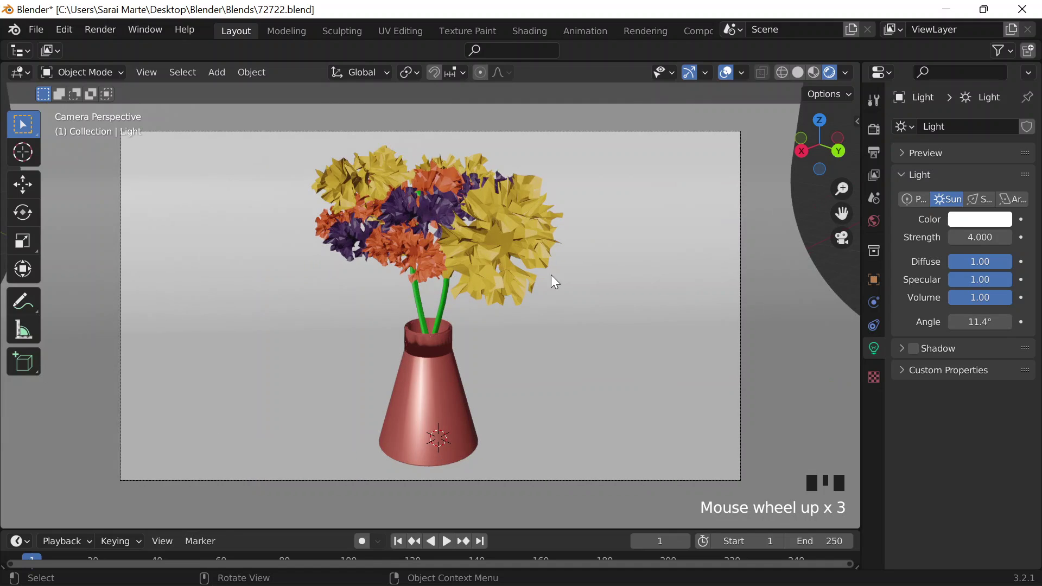
{"action": "left_click", "coordinate": [914, 348]}
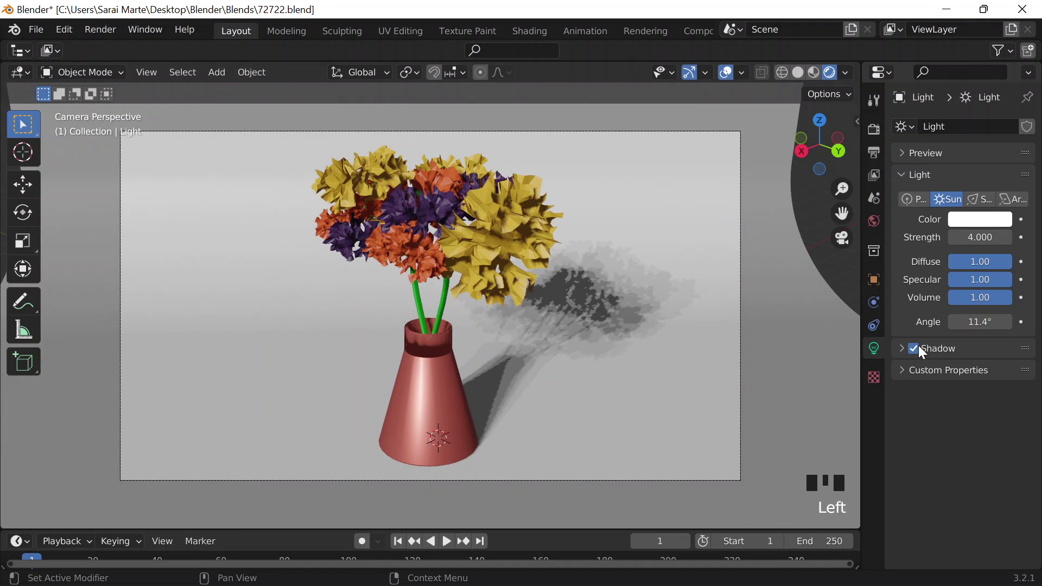
{"action": "scroll", "coordinate": [798, 306], "scroll_direction": "up", "scroll_amount": 1}
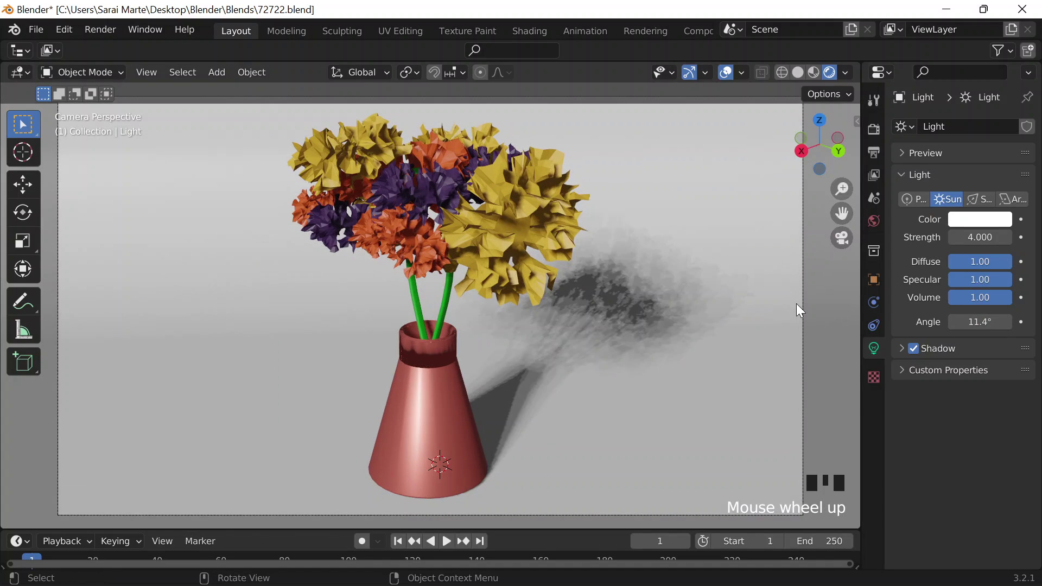
{"action": "scroll", "coordinate": [732, 294], "scroll_direction": "down", "scroll_amount": 2}
- Add a new material to the curved backdrop plane and try out its Specular Tint, ending at 0
{"action": "left_click", "coordinate": [701, 154]}
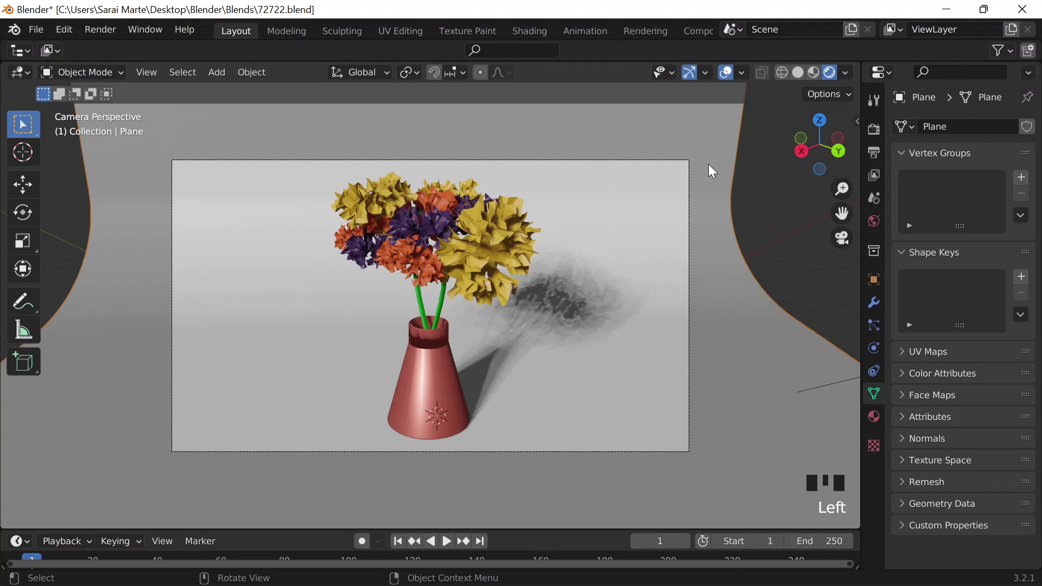
{"action": "left_click", "coordinate": [881, 416]}
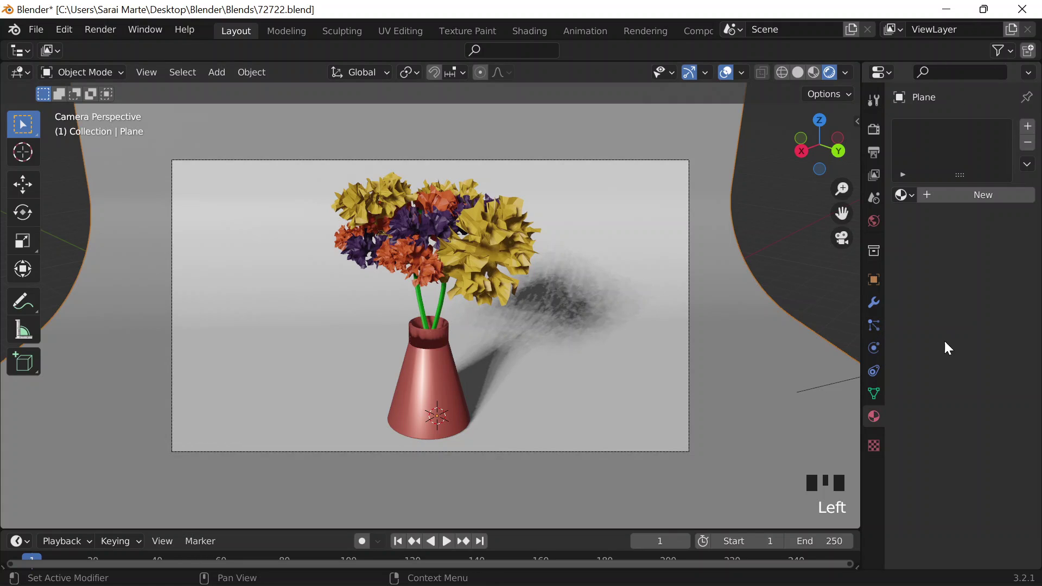
{"action": "scroll", "coordinate": [644, 226], "scroll_direction": "down", "scroll_amount": 3}
{"action": "scroll", "coordinate": [659, 238], "scroll_direction": "up", "scroll_amount": 2}
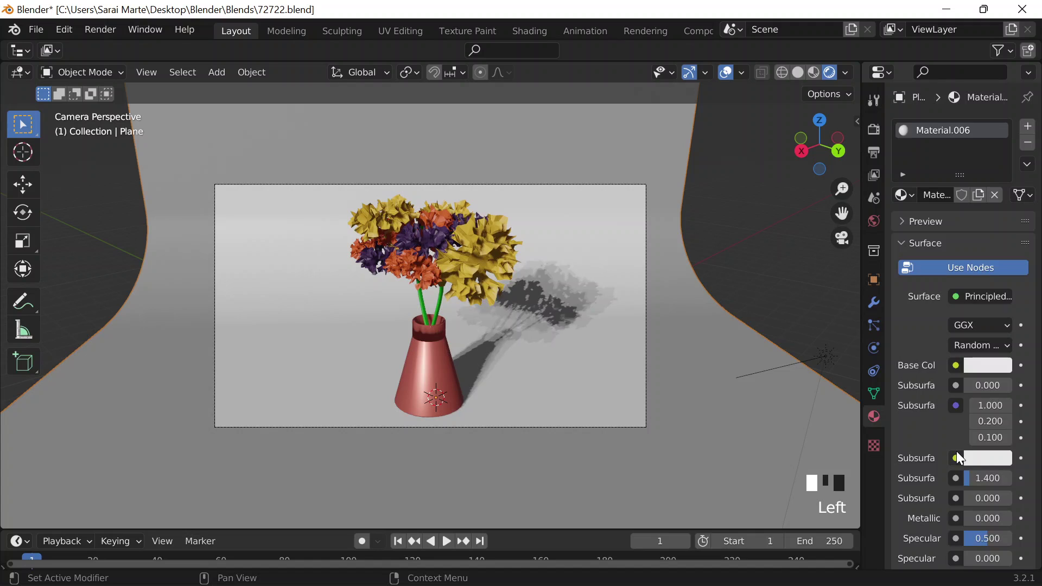
{"action": "scroll", "coordinate": [965, 379], "scroll_direction": "down", "scroll_amount": 2}
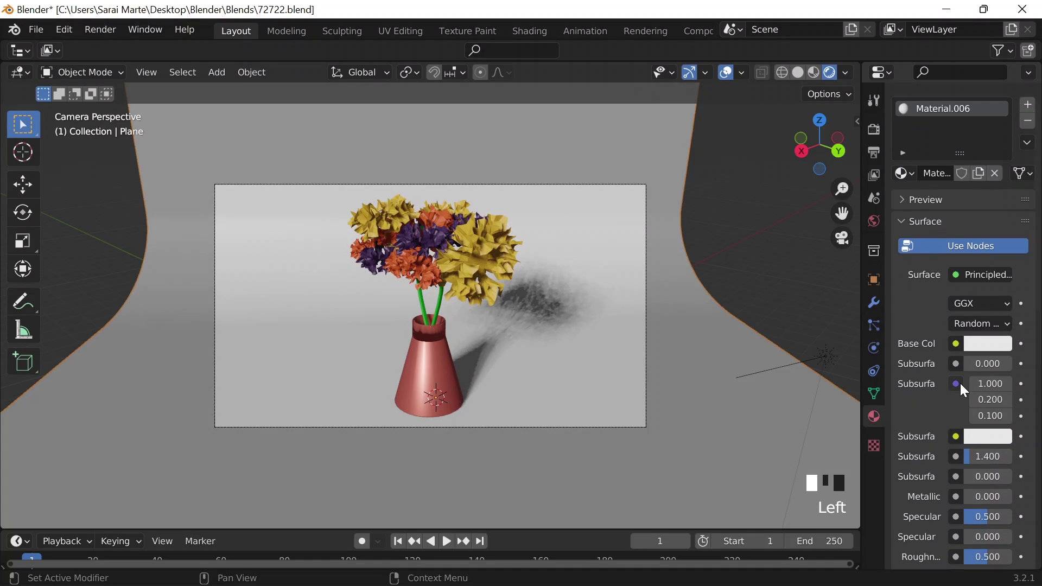
{"action": "scroll", "coordinate": [935, 394], "scroll_direction": "down", "scroll_amount": 2}
{"action": "scroll", "coordinate": [935, 386], "scroll_direction": "down", "scroll_amount": 3}
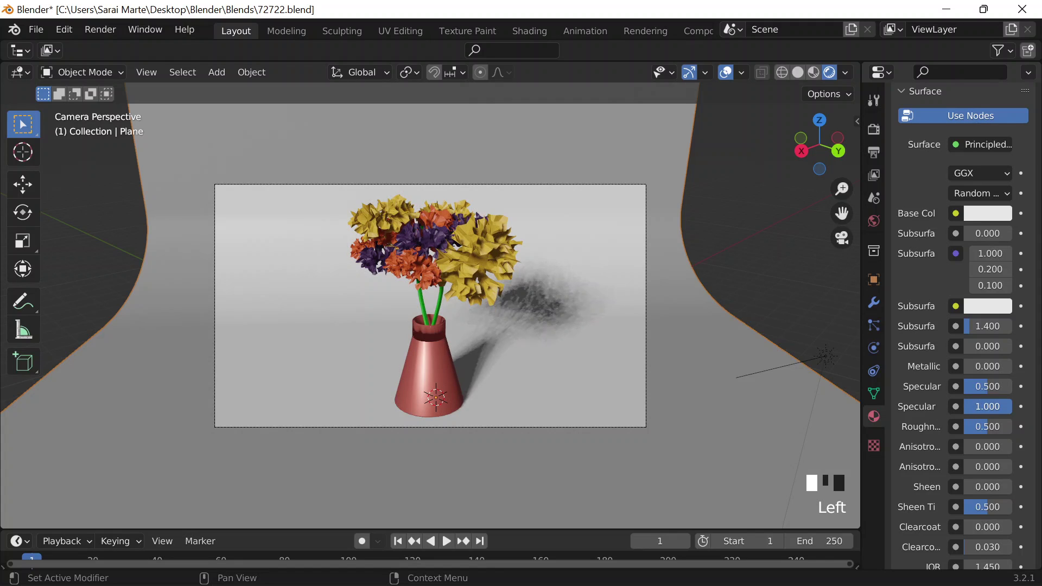
{"action": "mouse_move", "coordinate": [983, 405]}
{"action": "left_mouse_down"}
{"action": "mouse_move", "coordinate": [994, 405]}
{"action": "mouse_move", "coordinate": [964, 406]}
{"action": "left_mouse_up"}
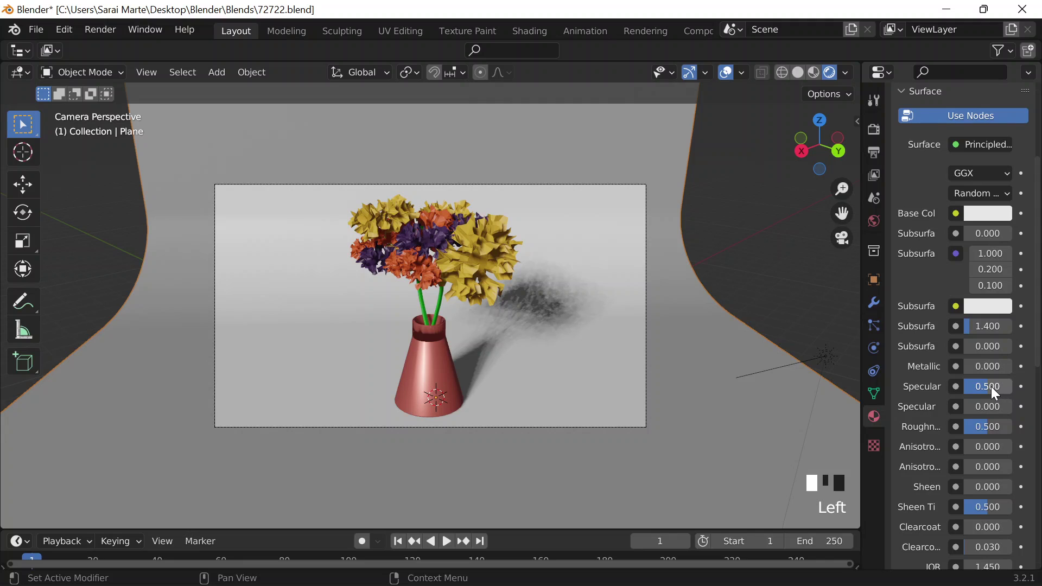
- Lower the Specular value of the backdrop's material to 0
{"action": "scroll", "coordinate": [697, 307], "scroll_direction": "down", "scroll_amount": 2}
{"action": "scroll", "coordinate": [700, 312], "scroll_direction": "up", "scroll_amount": 1}
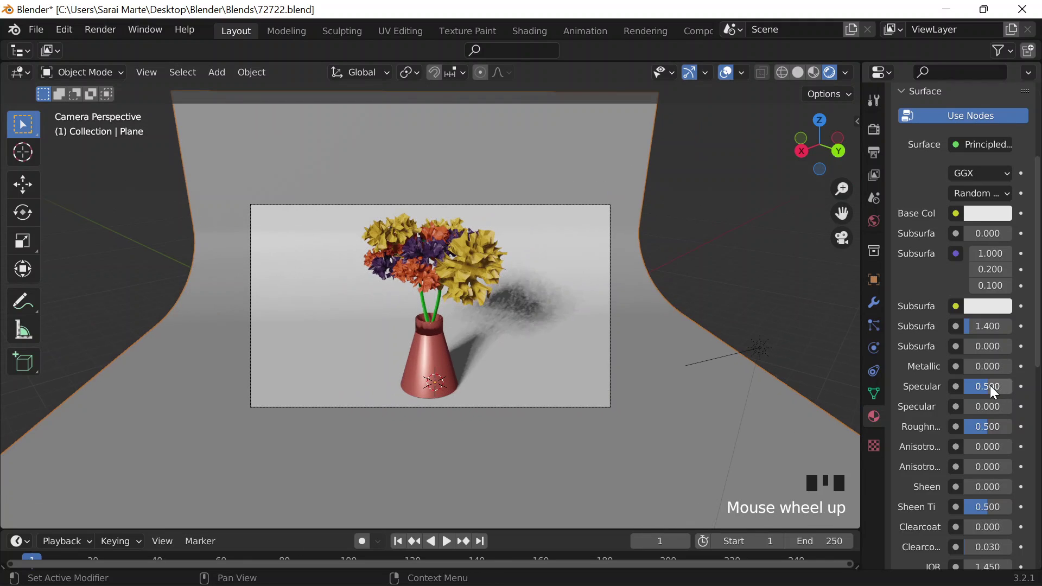
{"action": "mouse_move", "coordinate": [989, 386]}
{"action": "left_mouse_down"}
{"action": "mouse_move", "coordinate": [1012, 386]}
{"action": "mouse_move", "coordinate": [963, 386]}
{"action": "mouse_move", "coordinate": [977, 386]}
{"action": "left_mouse_up"}
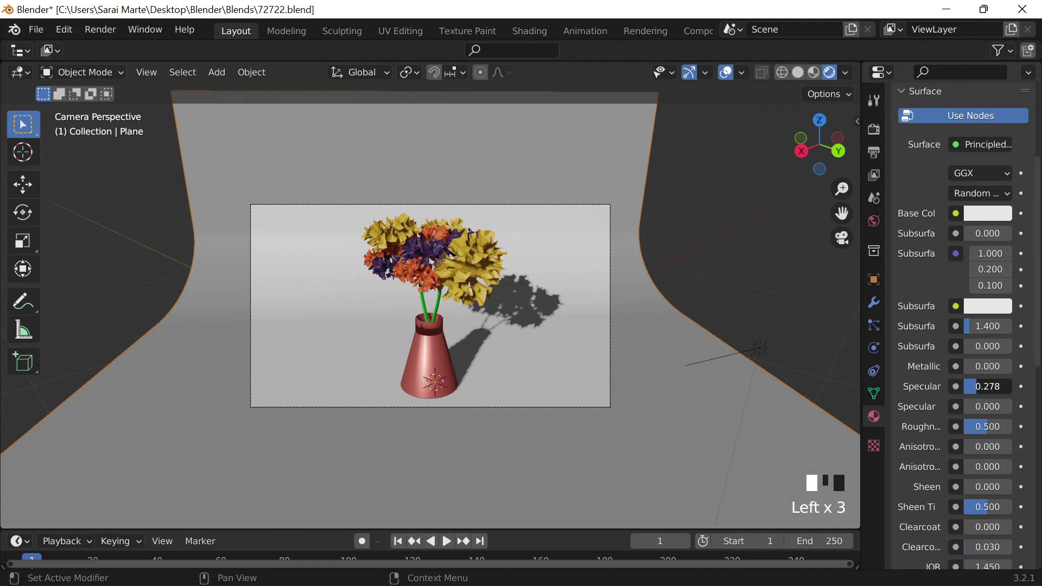
{"action": "scroll", "coordinate": [526, 356], "scroll_direction": "up", "scroll_amount": 2}
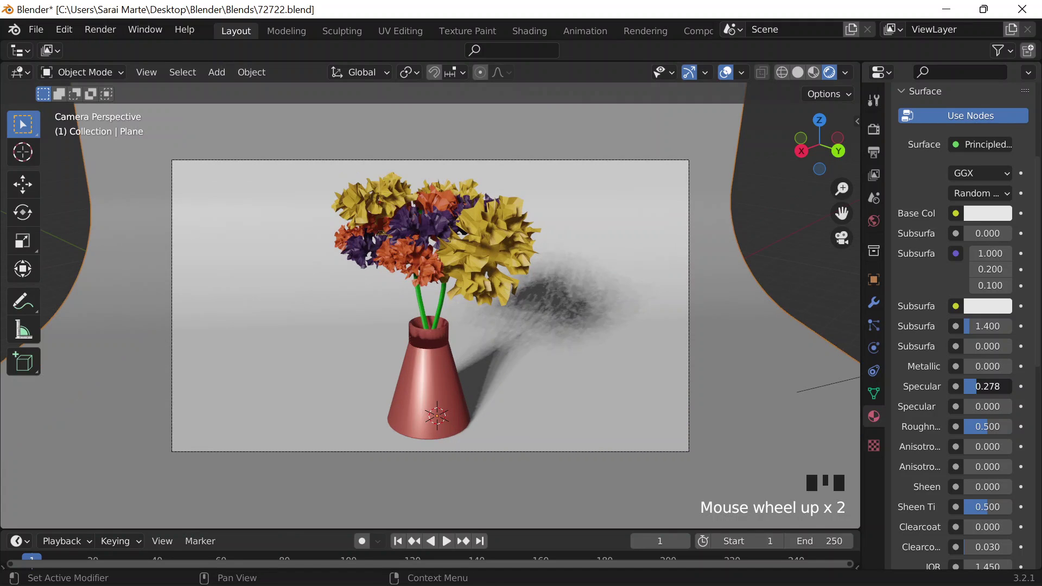
{"action": "mouse_move", "coordinate": [977, 386]}
{"action": "left_mouse_down"}
{"action": "mouse_move", "coordinate": [989, 386]}
{"action": "mouse_move", "coordinate": [966, 388]}
{"action": "left_mouse_up"}
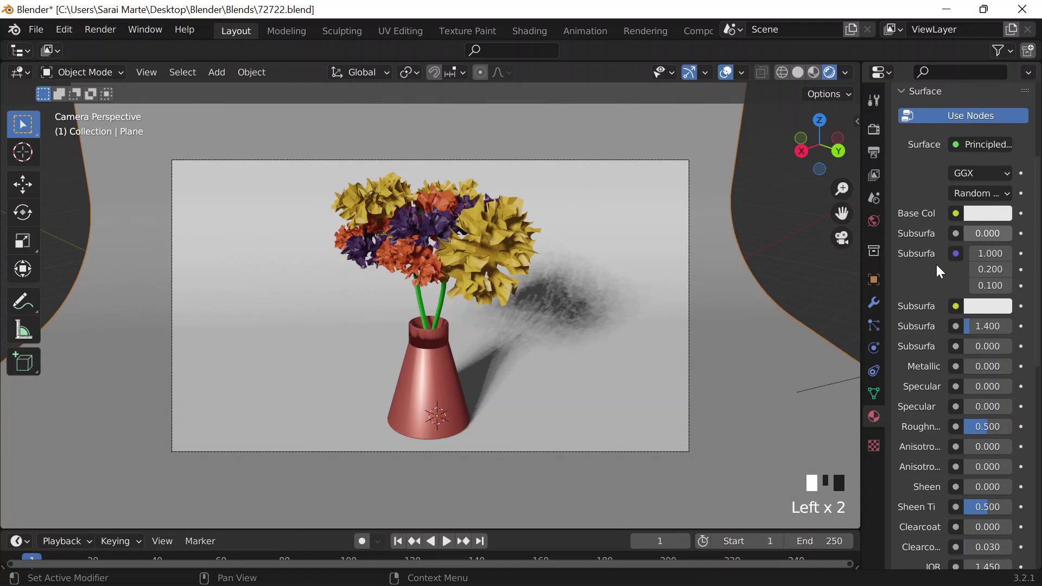
- Reduce the Roughness of the backdrop's material to 0.133
{"action": "scroll", "coordinate": [938, 274], "scroll_direction": "down", "scroll_amount": 7}
{"action": "scroll", "coordinate": [962, 378], "scroll_direction": "up", "scroll_amount": 2}
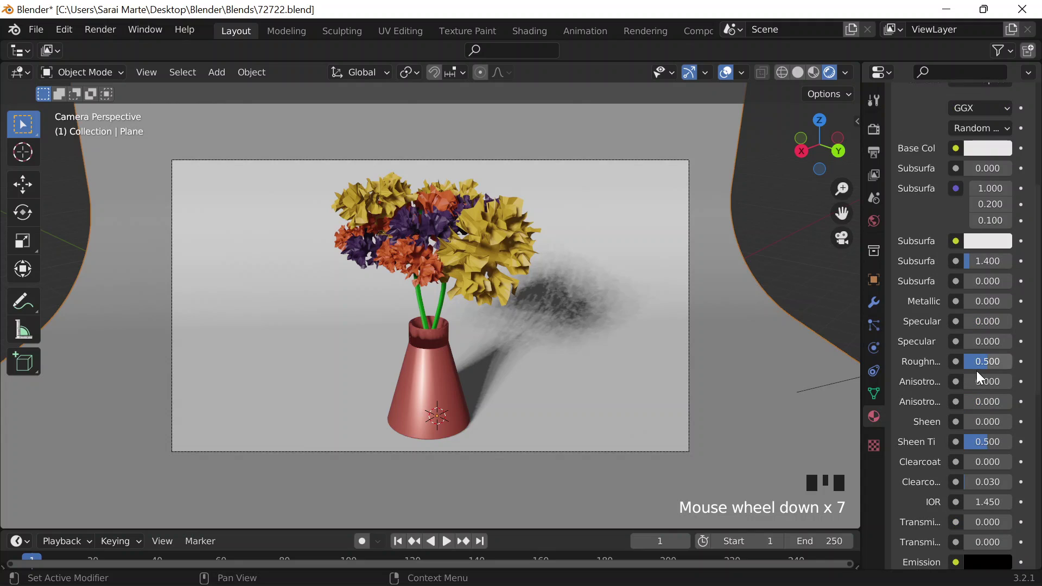
{"action": "mouse_move", "coordinate": [981, 360]}
{"action": "left_mouse_down"}
{"action": "mouse_move", "coordinate": [961, 360]}
{"action": "mouse_move", "coordinate": [970, 360]}
{"action": "left_mouse_up"}
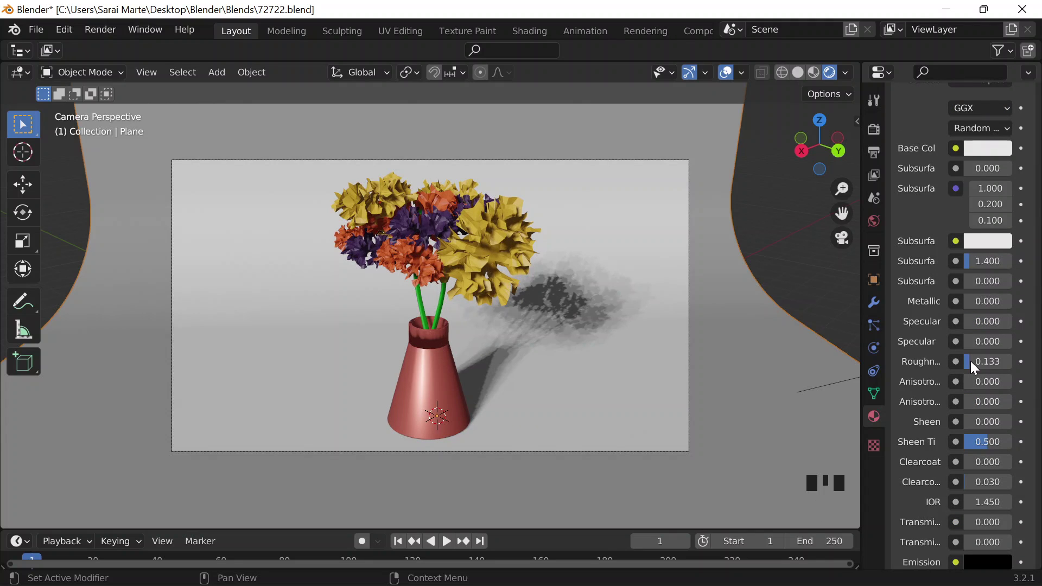
- Change the Base Color of the backdrop's material to a light green and check the look around the vase
{"action": "scroll", "coordinate": [1004, 314], "scroll_direction": "up", "scroll_amount": 3}
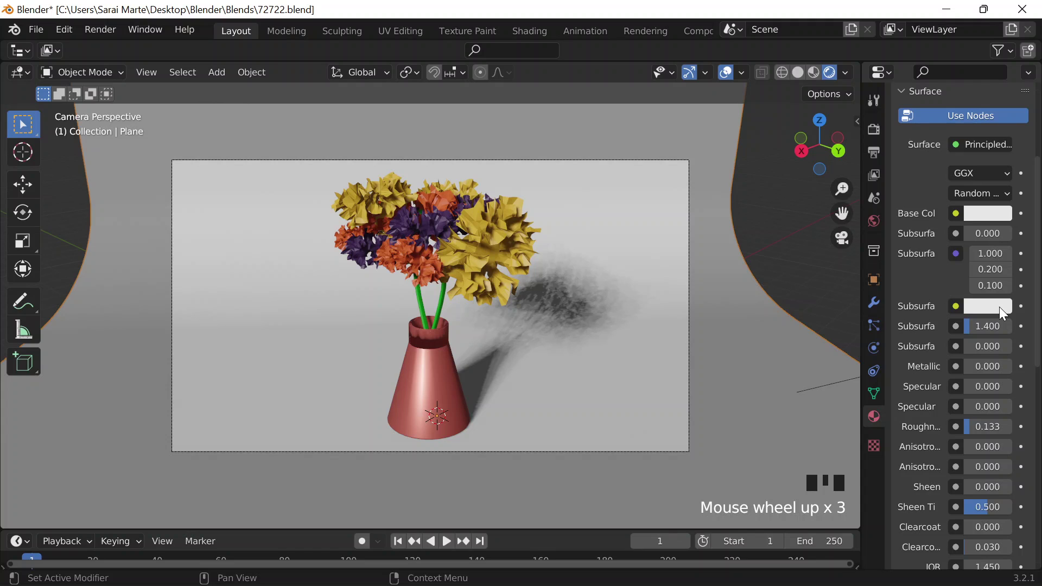
{"action": "left_click", "coordinate": [972, 214]}
{"action": "left_click_drag", "start_coordinate": [956, 280], "coordinate": [909, 280]}
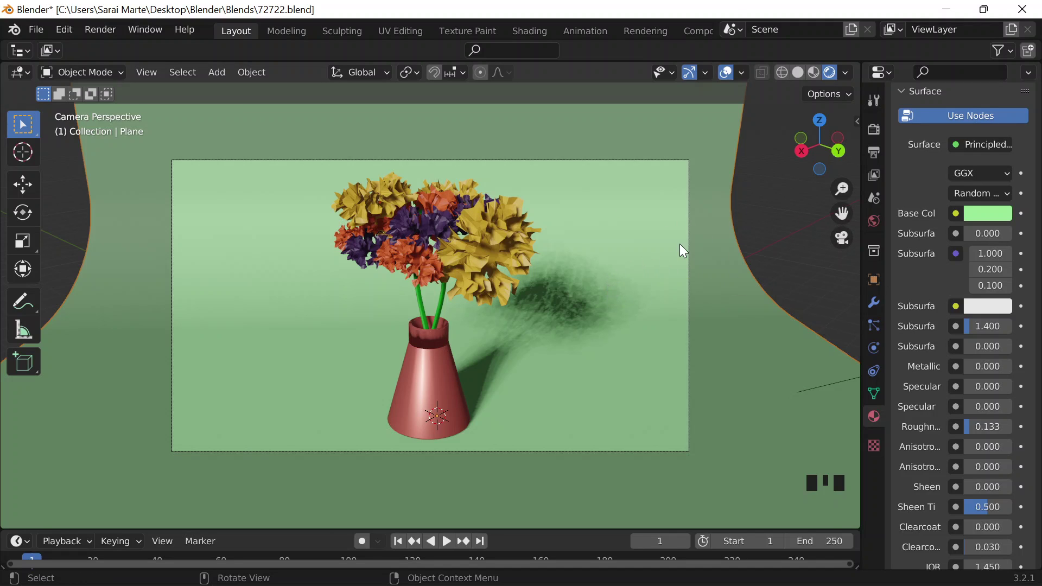
{"action": "scroll", "coordinate": [679, 251], "scroll_direction": "down", "scroll_amount": 8}
{"action": "scroll", "coordinate": [660, 258], "scroll_direction": "up", "scroll_amount": 8}
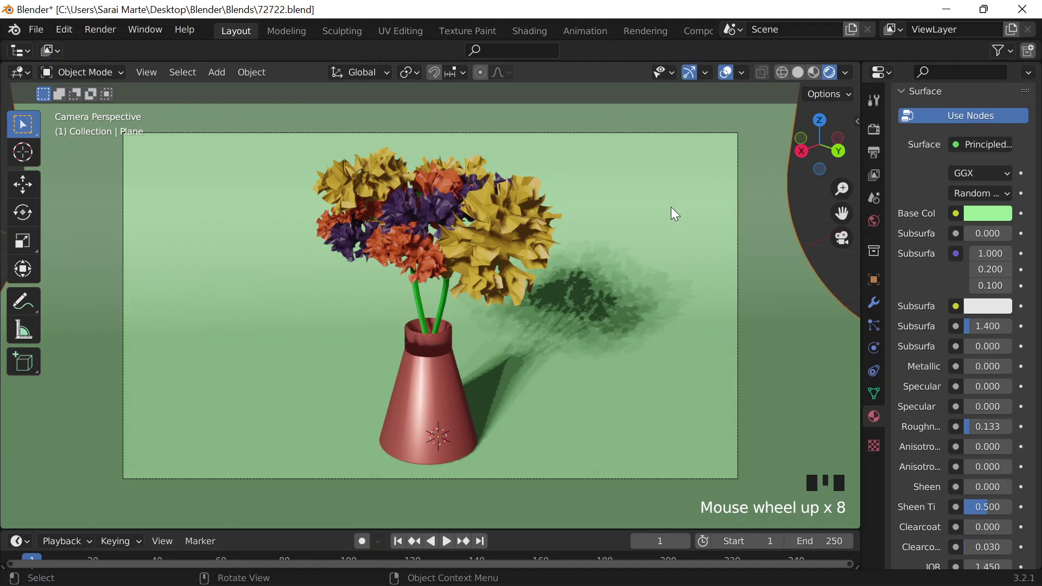
{"action": "scroll", "coordinate": [671, 209], "scroll_direction": "down", "scroll_amount": 3}
{"action": "scroll", "coordinate": [926, 400], "scroll_direction": "down", "scroll_amount": 3}
{"action": "scroll", "coordinate": [933, 408], "scroll_direction": "down", "scroll_amount": 6}
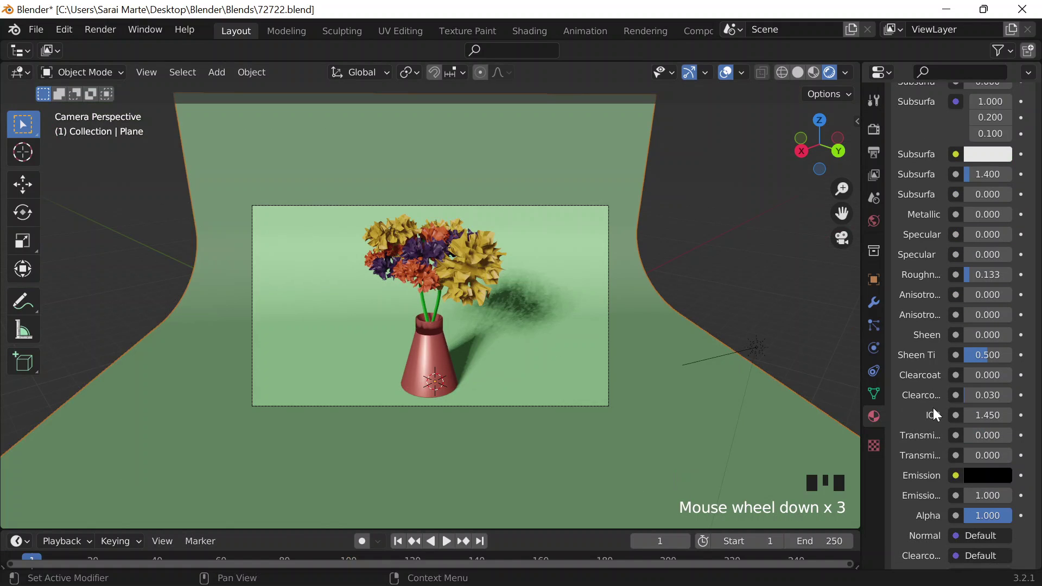
- Switch to Chrome and search Google in a new tab for "how do i make a surface resitant to shadows in blender"
{"action": "left_click", "coordinate": [810, 568]}
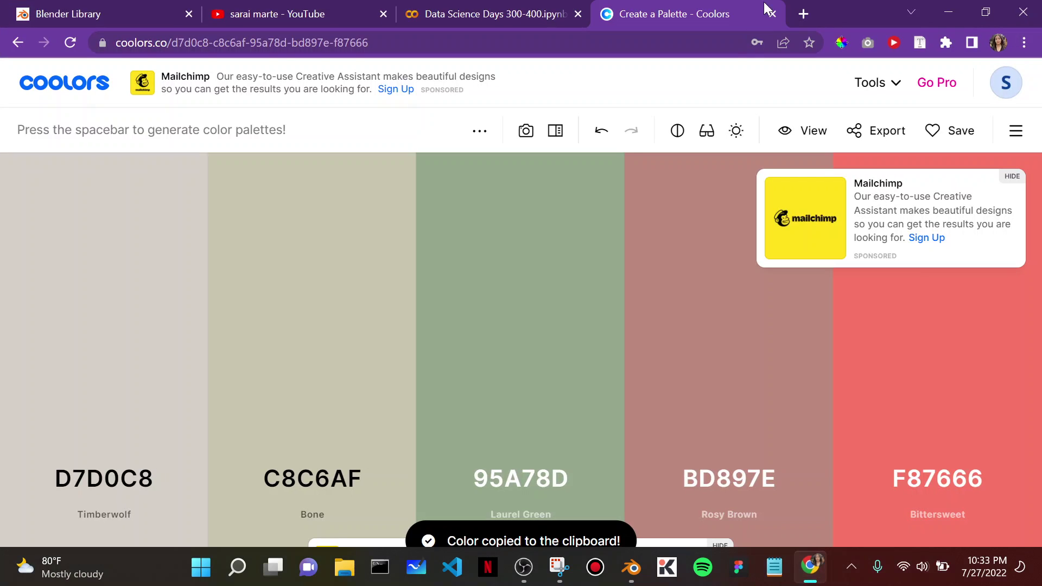
{"action": "left_click", "coordinate": [804, 14]}
{"action": "type", "text": "how to"}
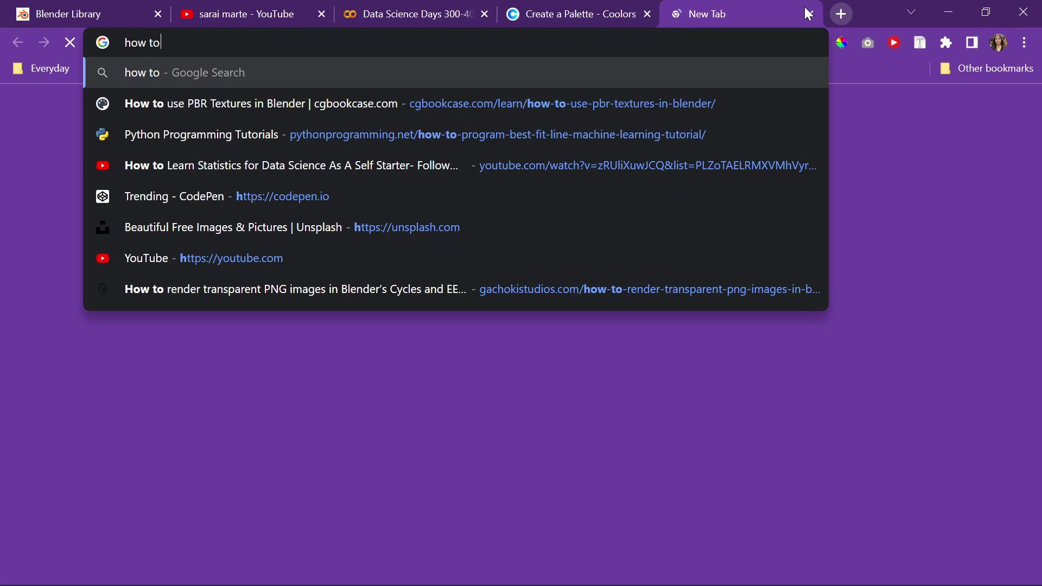
{"action": "key", "text": "BackSpace"}
{"action": "key", "text": "BackSpace"}
{"action": "type", "text": "do i m"}
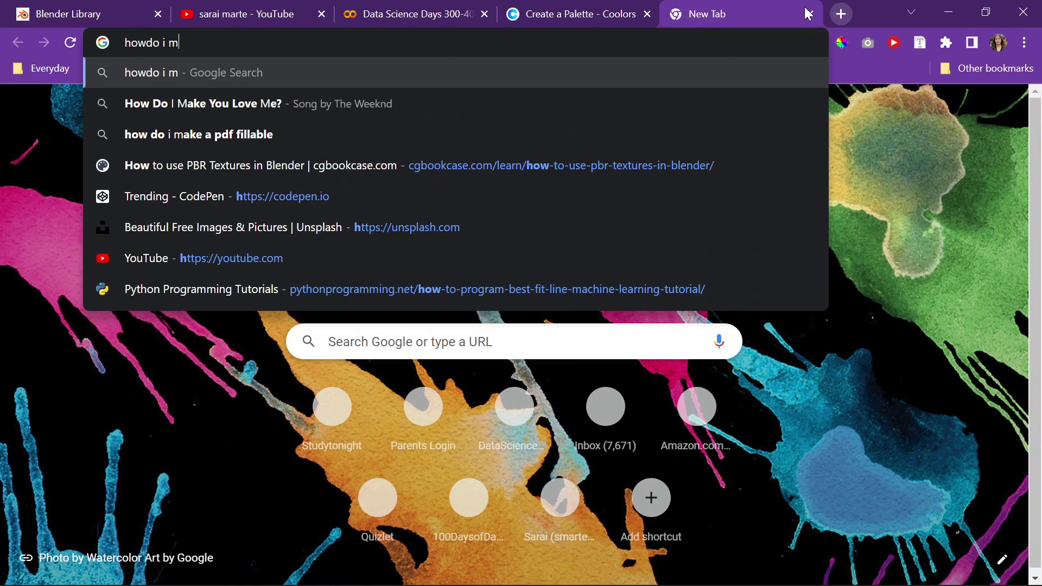
{"action": "key", "text": "BackSpace"}
{"action": "key", "text": "BackSpace"}
{"action": "key", "text": "BackSpace"}
{"action": "key", "text": "BackSpace"}
{"action": "key", "text": "BackSpace"}
{"action": "key", "text": "BackSpace"}
{"action": "key", "text": "BackSpace"}
{"action": "key", "text": "BackSpace"}
{"action": "type", "text": "d"}
{"action": "key", "text": "BackSpace"}
{"action": "key", "text": "BackSpace"}
{"action": "type", "text": "w "}
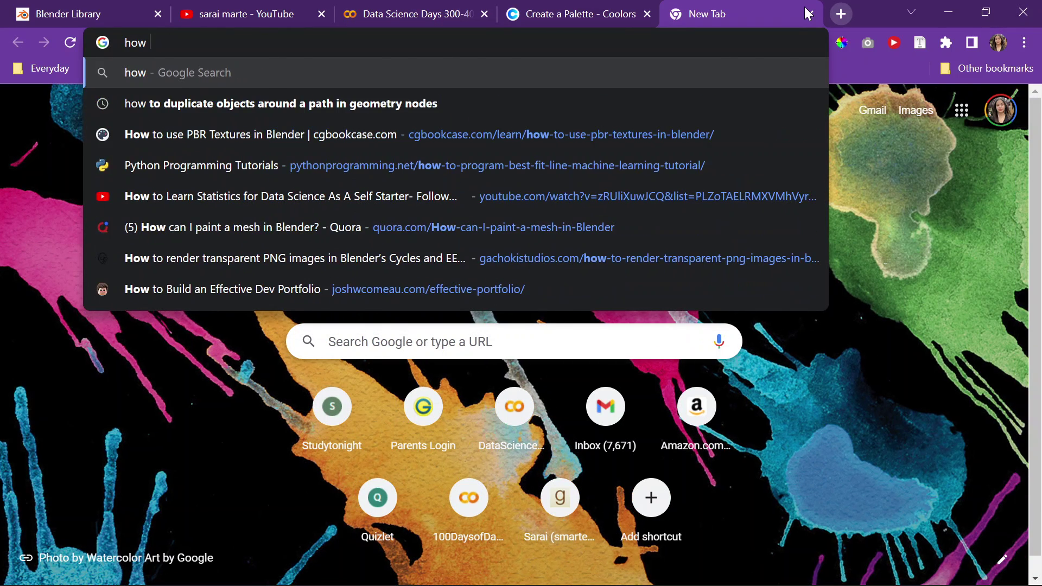
{"action": "type", "text": "do i make a"}
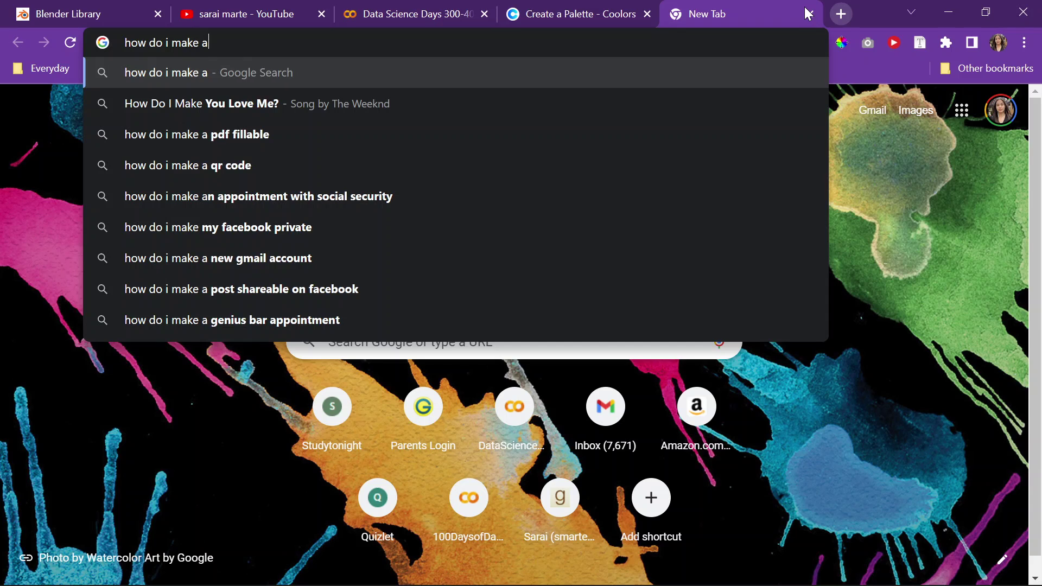
{"action": "type", "text": " surface re"}
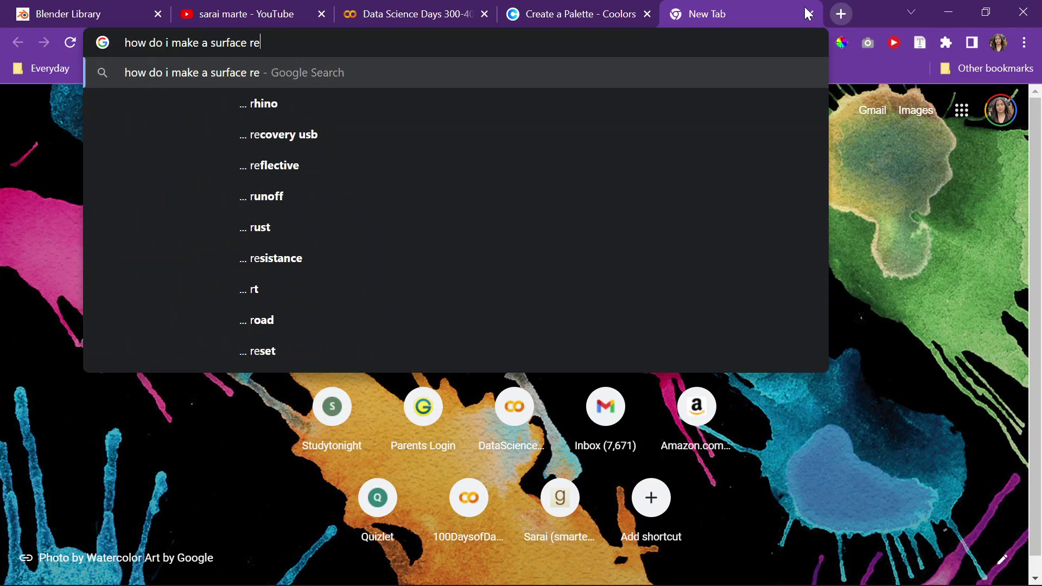
{"action": "type", "text": "sitant to sha"}
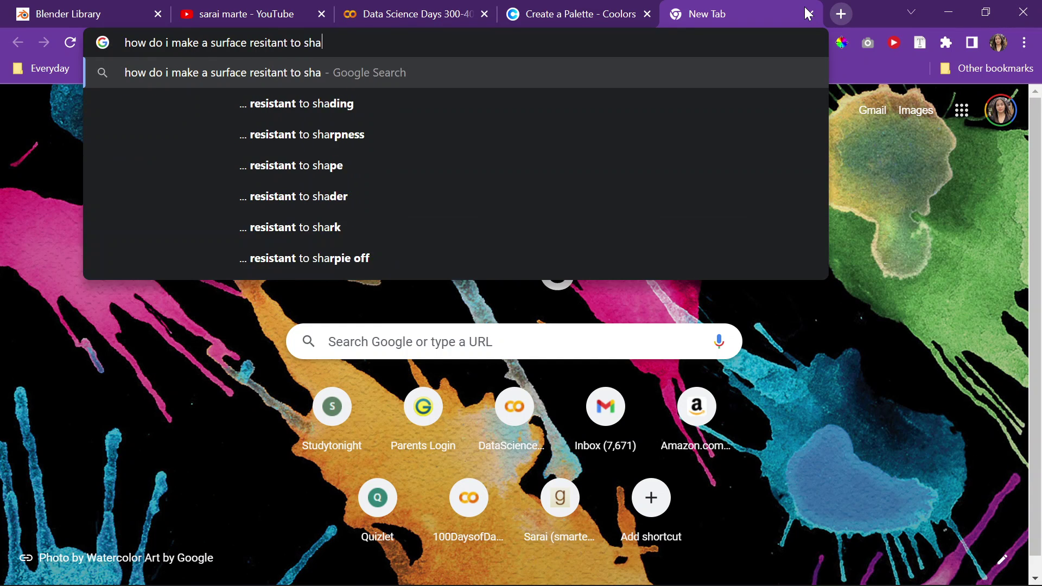
{"action": "type", "text": "dows in blender"}
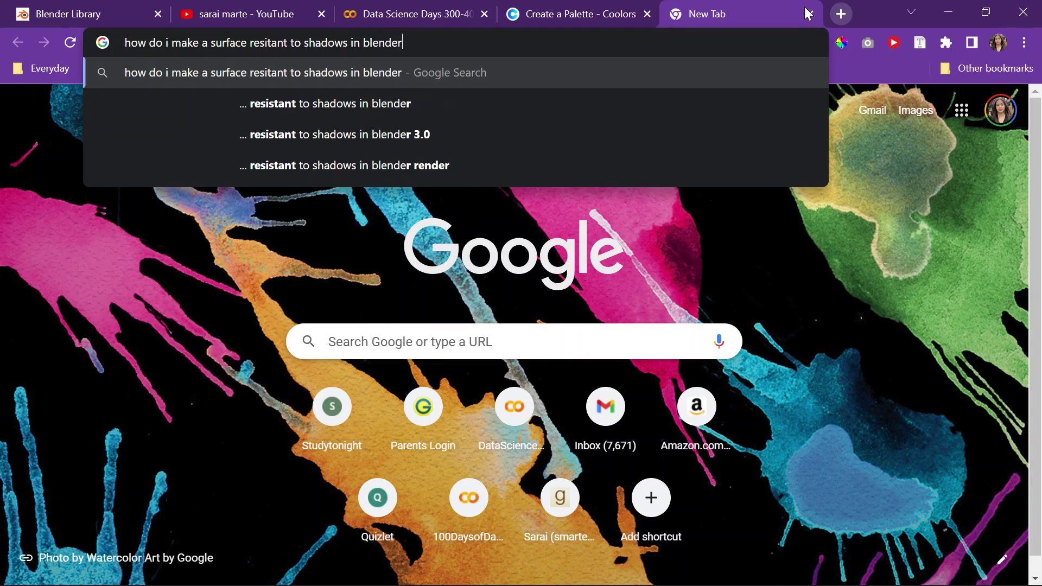
{"action": "key", "text": "Return"}
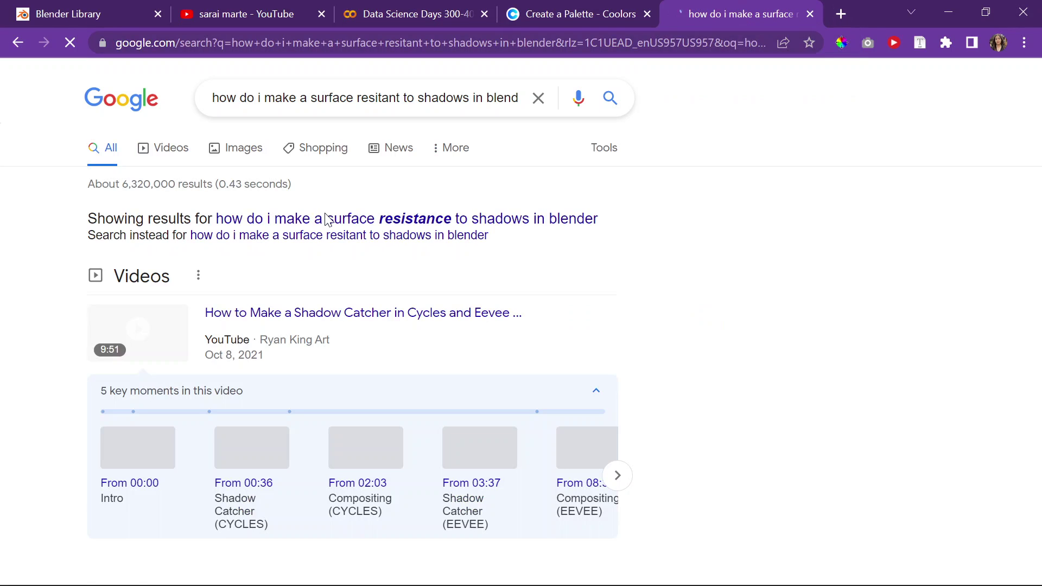
- Look through the first and third pages of search results for a way to keep shadows off a surface
{"action": "scroll", "coordinate": [172, 259], "scroll_direction": "down", "scroll_amount": 6}
{"action": "scroll", "coordinate": [172, 259], "scroll_direction": "down", "scroll_amount": 10}
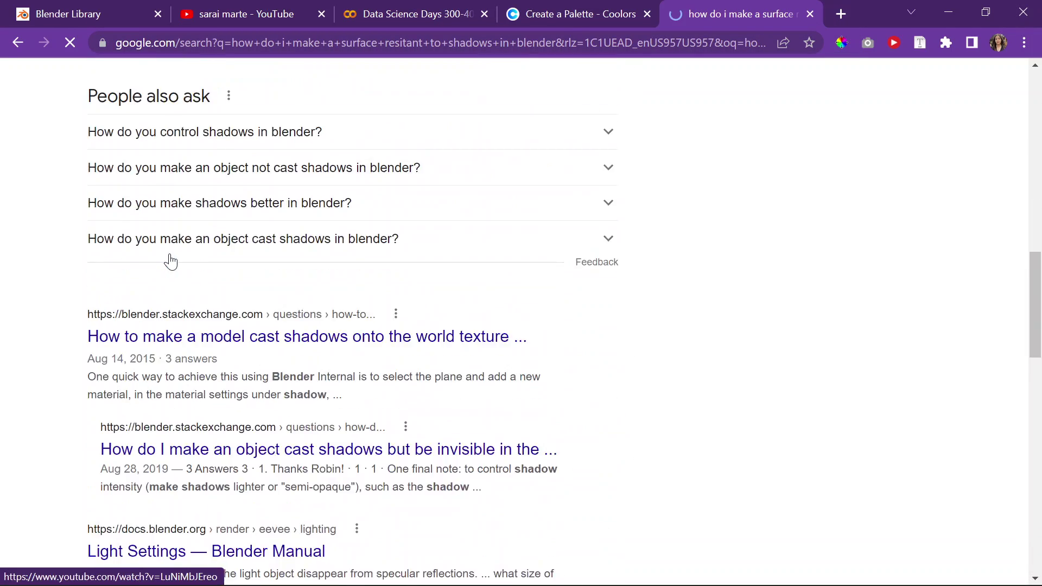
{"action": "scroll", "coordinate": [353, 270], "scroll_direction": "down", "scroll_amount": 5}
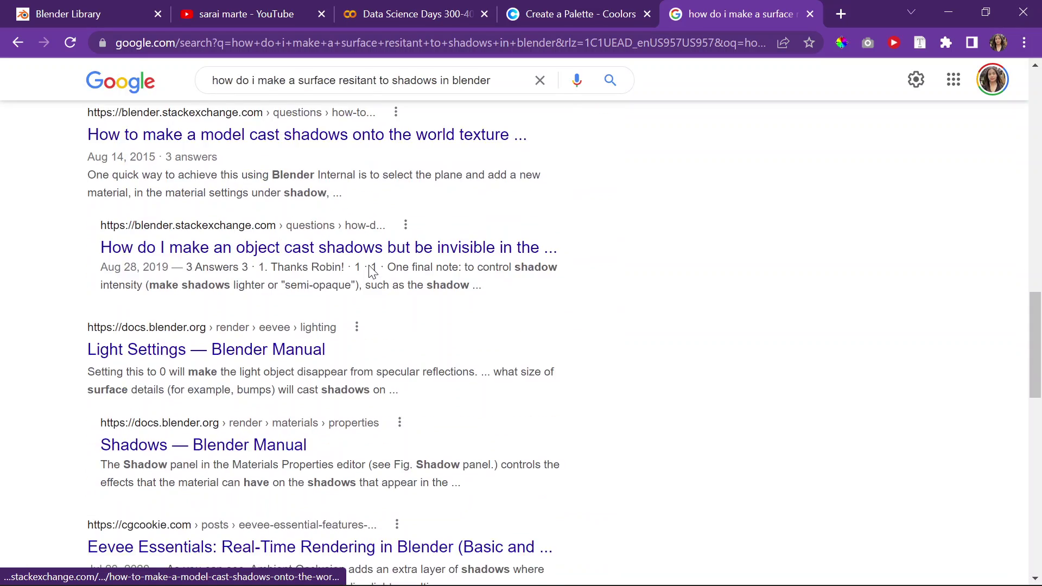
{"action": "scroll", "coordinate": [343, 266], "scroll_direction": "down", "scroll_amount": 5}
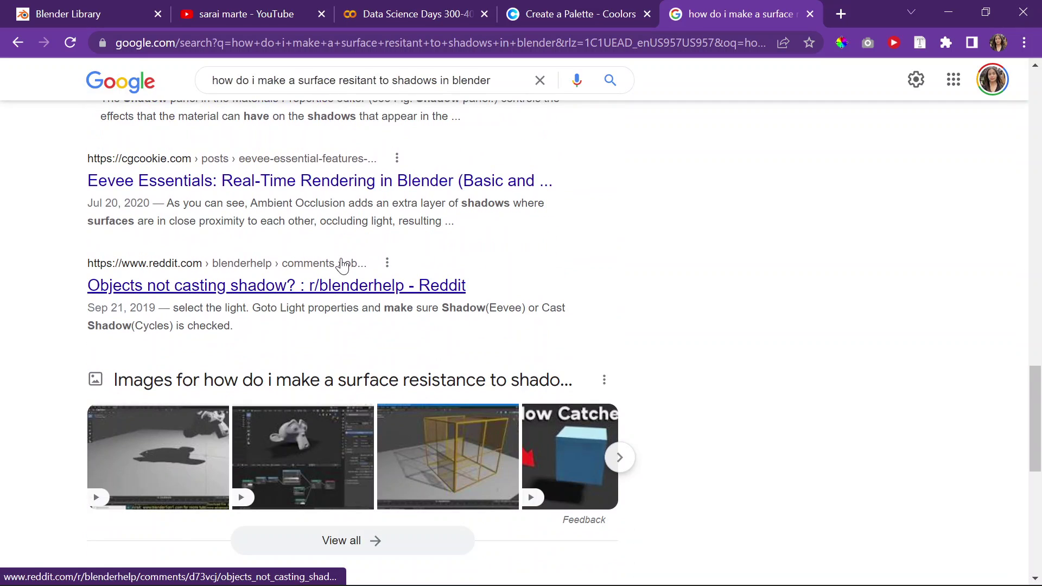
{"action": "scroll", "coordinate": [340, 267], "scroll_direction": "down", "scroll_amount": 1}
{"action": "scroll", "coordinate": [286, 265], "scroll_direction": "down", "scroll_amount": 8}
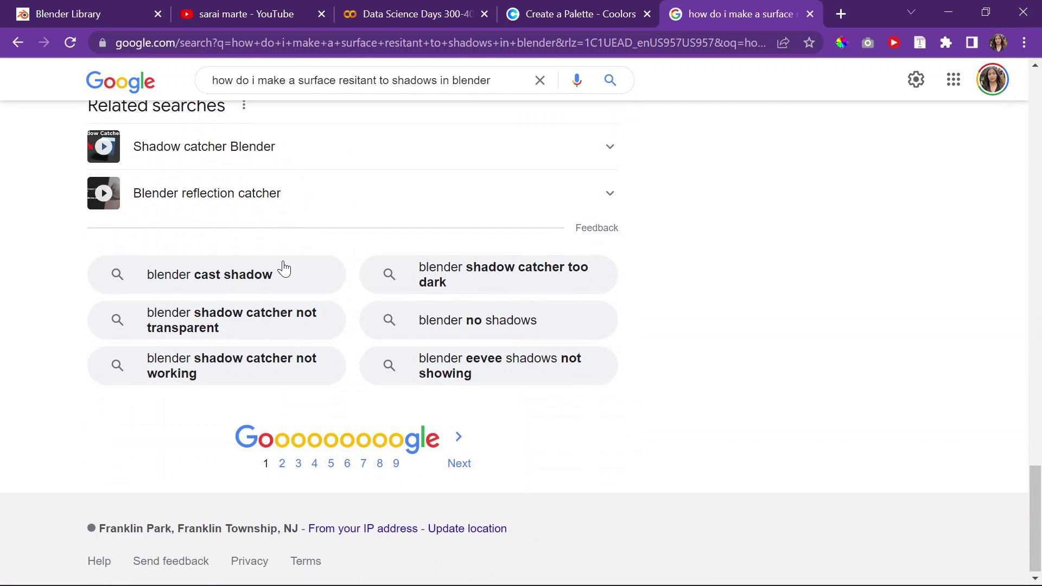
{"action": "left_click", "coordinate": [298, 463]}
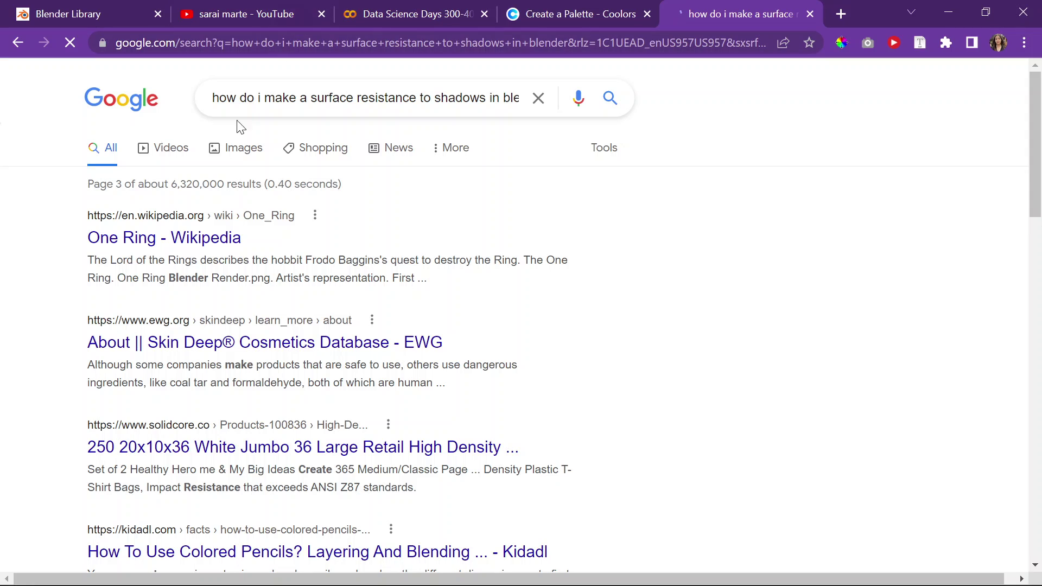
{"action": "scroll", "coordinate": [235, 123], "scroll_direction": "down", "scroll_amount": 3}
{"action": "scroll", "coordinate": [369, 170], "scroll_direction": "down", "scroll_amount": 9}
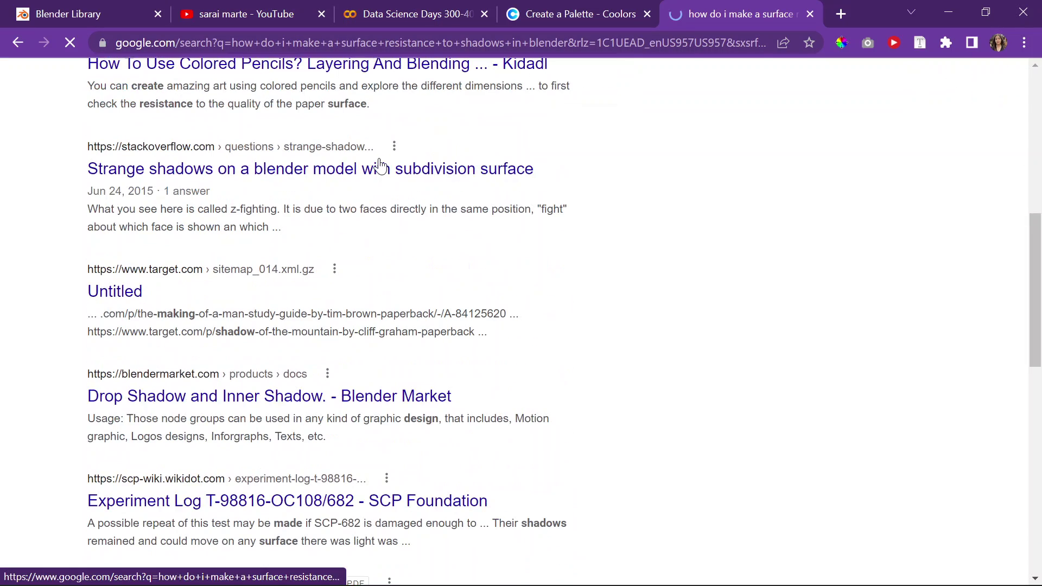
{"action": "scroll", "coordinate": [348, 173], "scroll_direction": "down", "scroll_amount": 2}
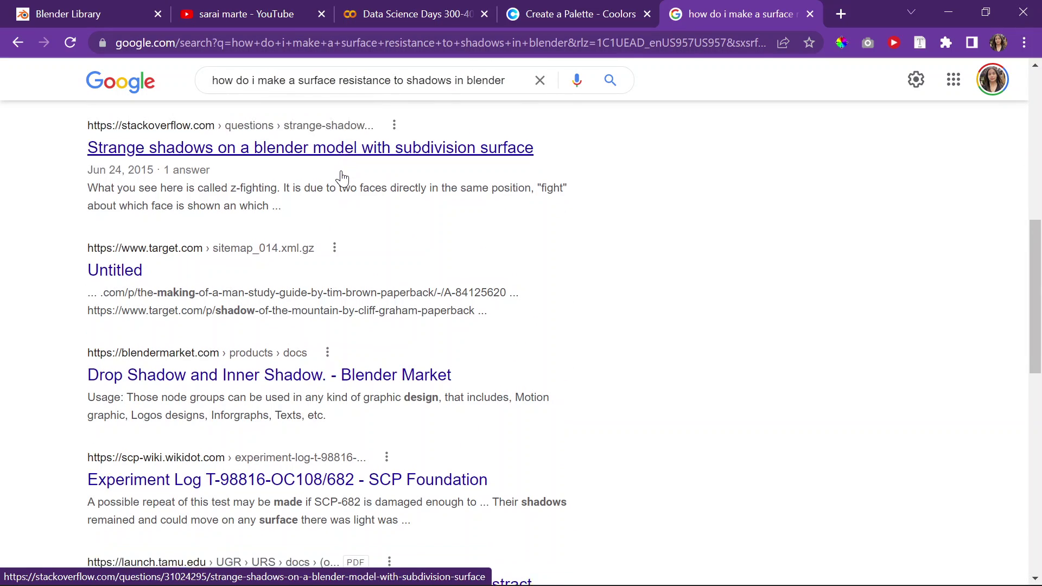
{"action": "scroll", "coordinate": [250, 222], "scroll_direction": "up", "scroll_amount": 3}
{"action": "scroll", "coordinate": [231, 234], "scroll_direction": "down", "scroll_amount": 10}
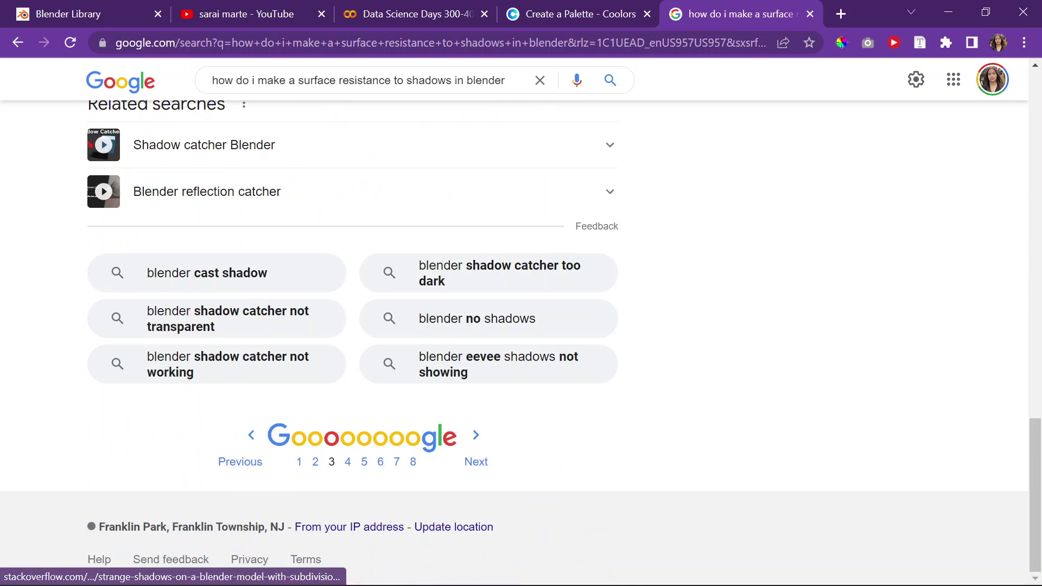
{"action": "scroll", "coordinate": [231, 234], "scroll_direction": "up", "scroll_amount": 3}
- Replace the Google query with "how to get rid of shadows in blender" and run the search
{"action": "triple_click", "coordinate": [272, 80]}
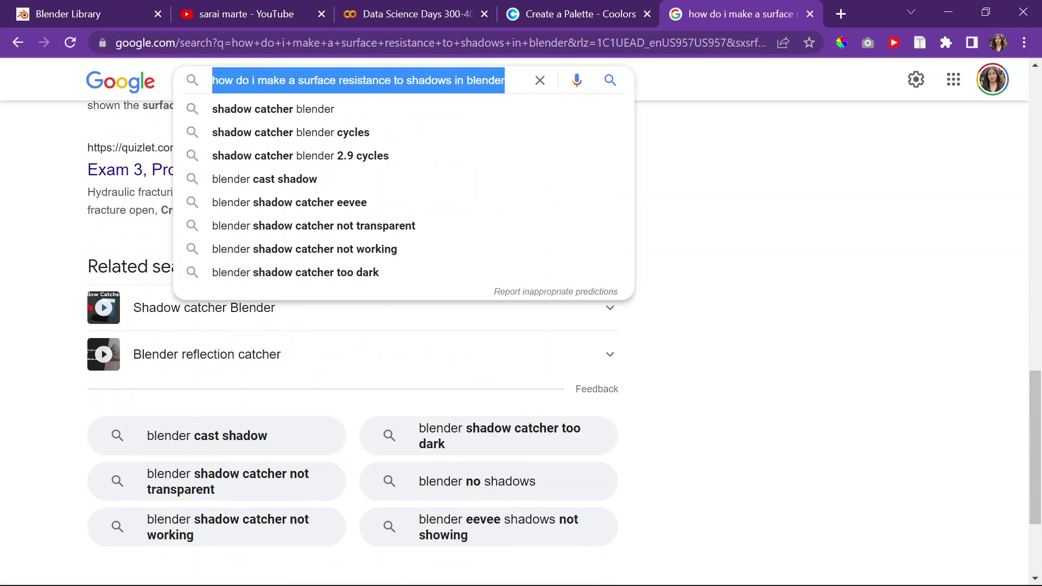
{"action": "type", "text": "how to get ei"}
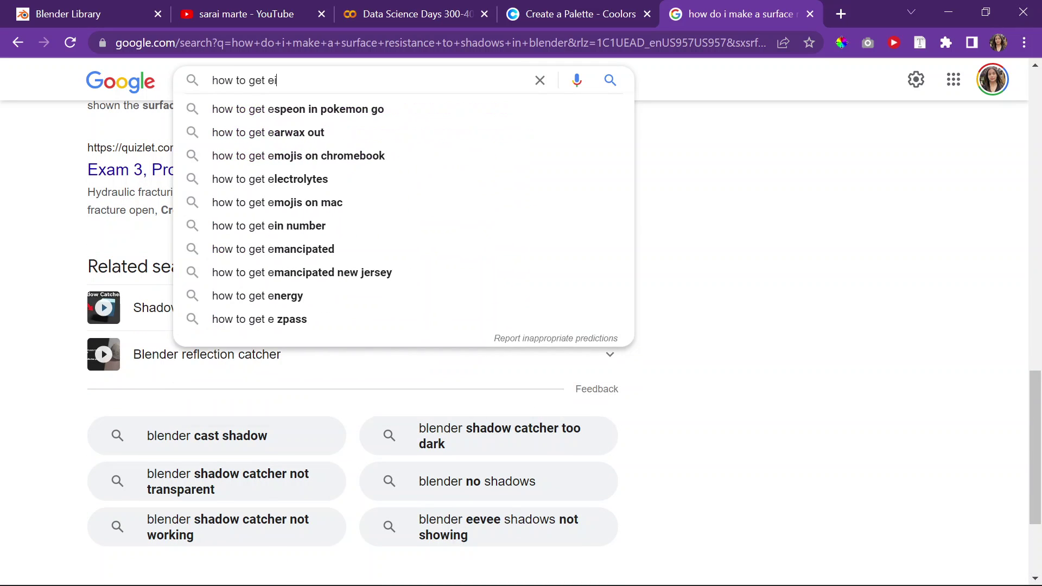
{"action": "key", "text": "BackSpace"}
{"action": "key", "text": "BackSpace"}
{"action": "type", "text": "rid of shadw"}
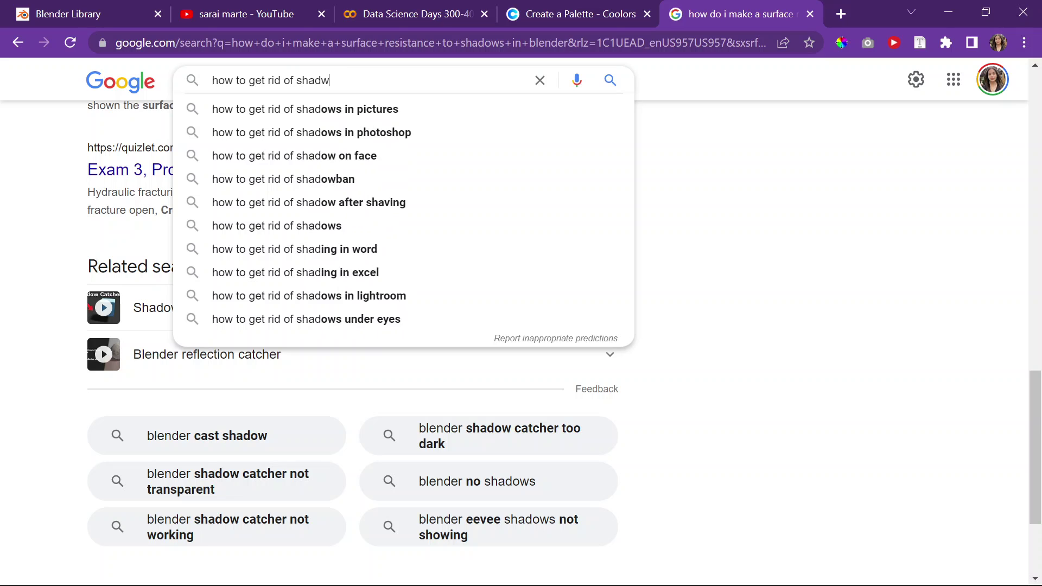
{"action": "key", "text": "BackSpace"}
{"action": "type", "text": "ows in b"}
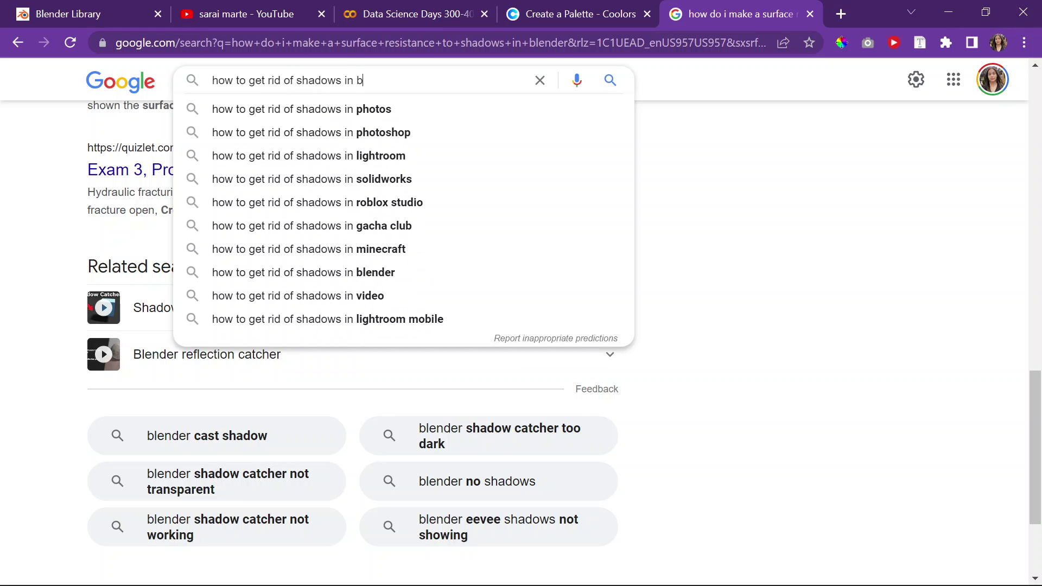
{"action": "type", "text": "lender"}
{"action": "key", "text": "Return"}
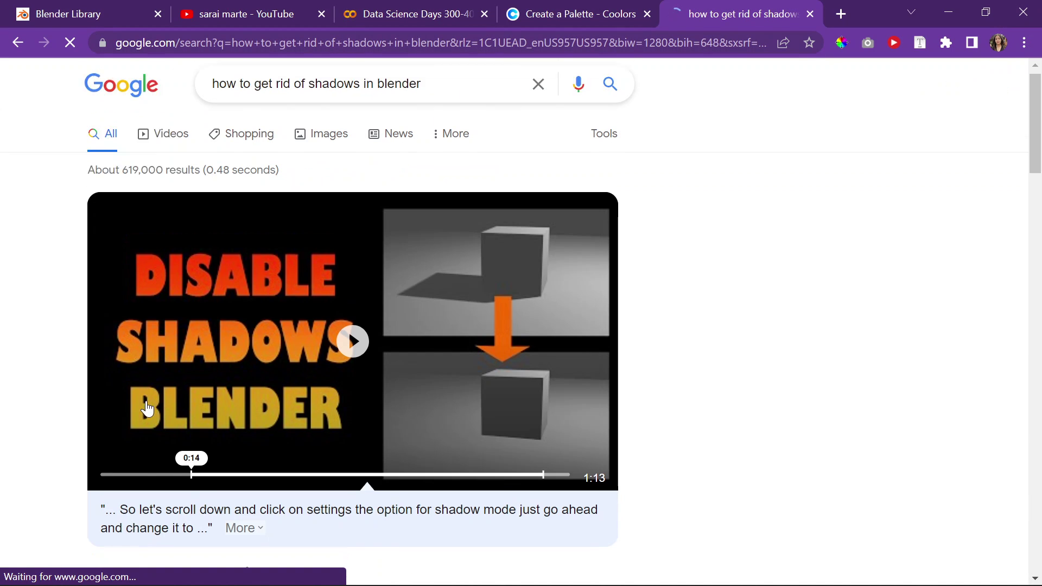
- Look through the video, Stack Exchange, Reddit and Blender Manual results for a way to remove an object's shadows
{"action": "scroll", "coordinate": [144, 404], "scroll_direction": "down", "scroll_amount": 6}
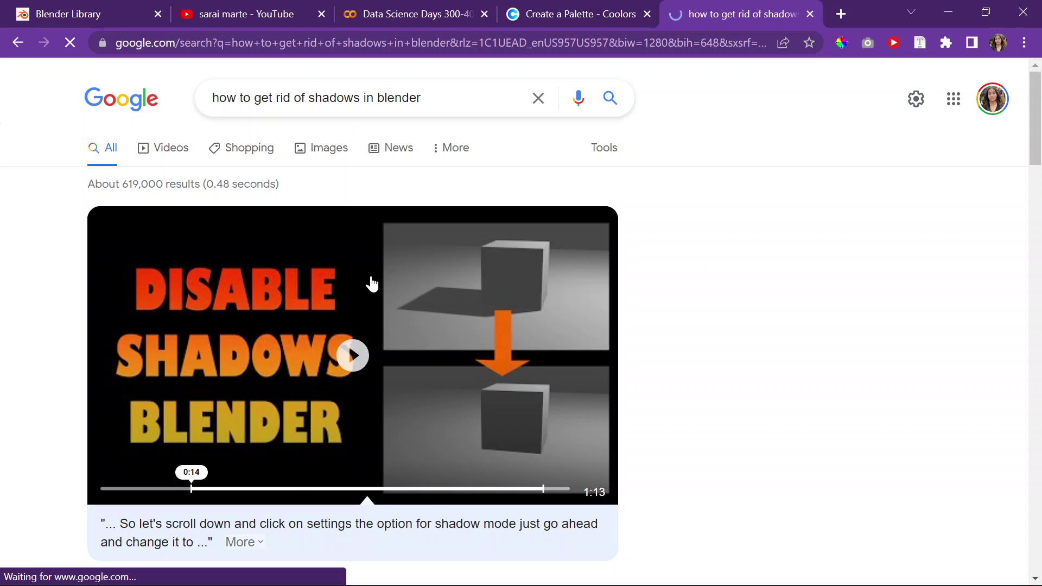
{"action": "scroll", "coordinate": [454, 298], "scroll_direction": "down", "scroll_amount": 8}
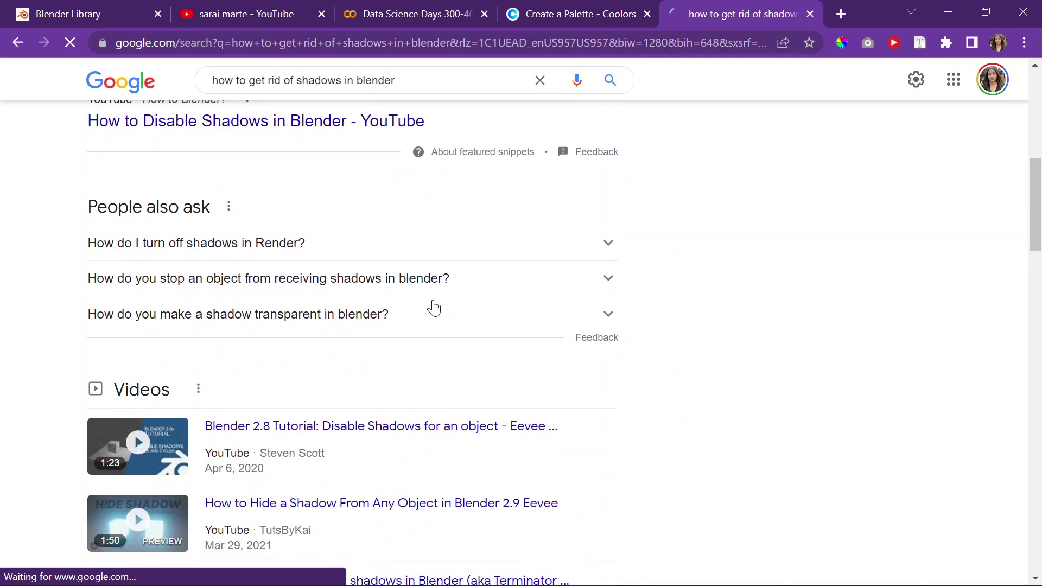
{"action": "scroll", "coordinate": [401, 298], "scroll_direction": "up", "scroll_amount": 3}
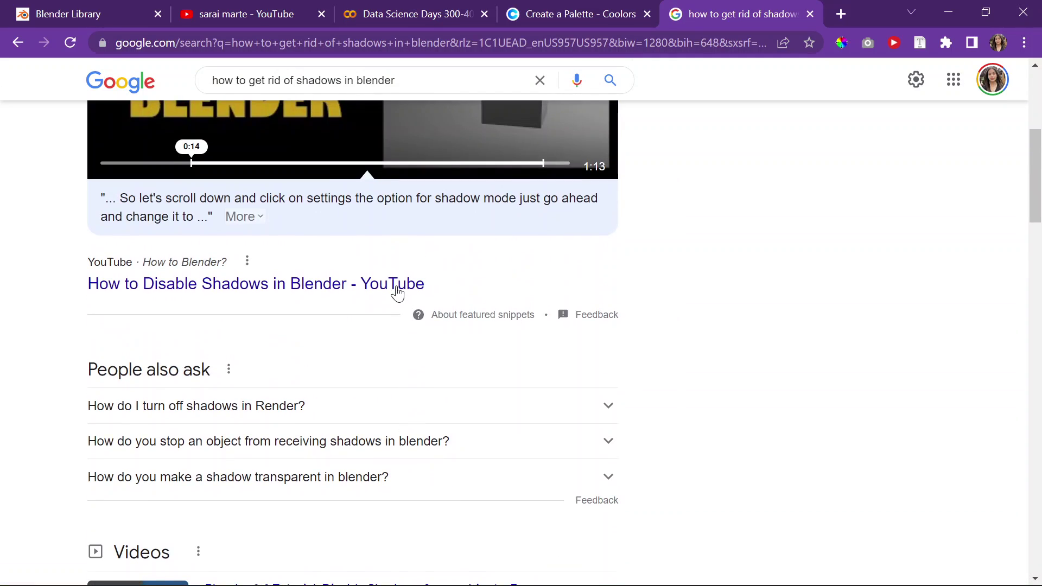
{"action": "scroll", "coordinate": [391, 294], "scroll_direction": "down", "scroll_amount": 6}
{"action": "scroll", "coordinate": [394, 290], "scroll_direction": "down", "scroll_amount": 7}
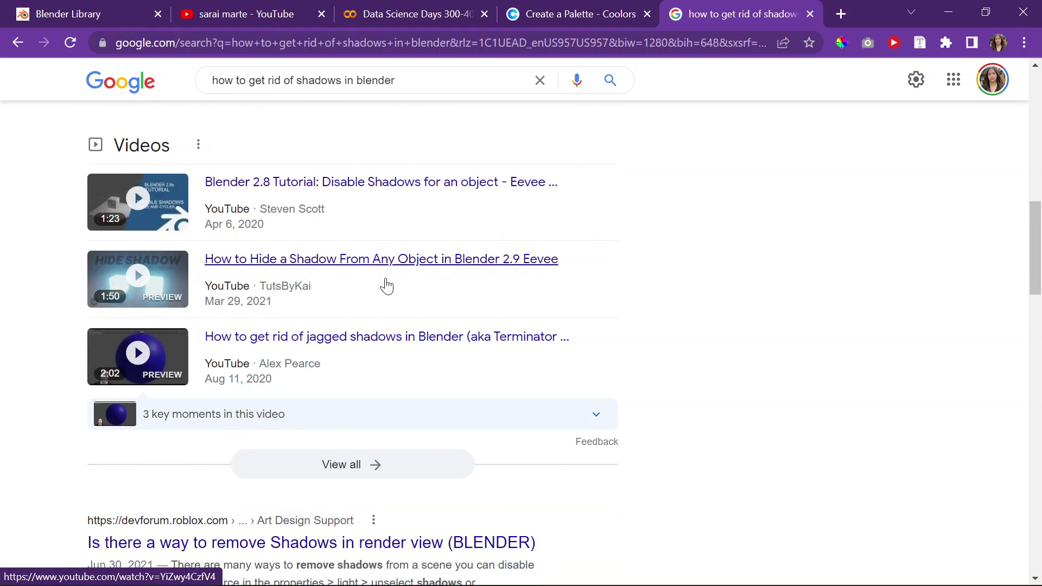
{"action": "scroll", "coordinate": [373, 299], "scroll_direction": "down", "scroll_amount": 3}
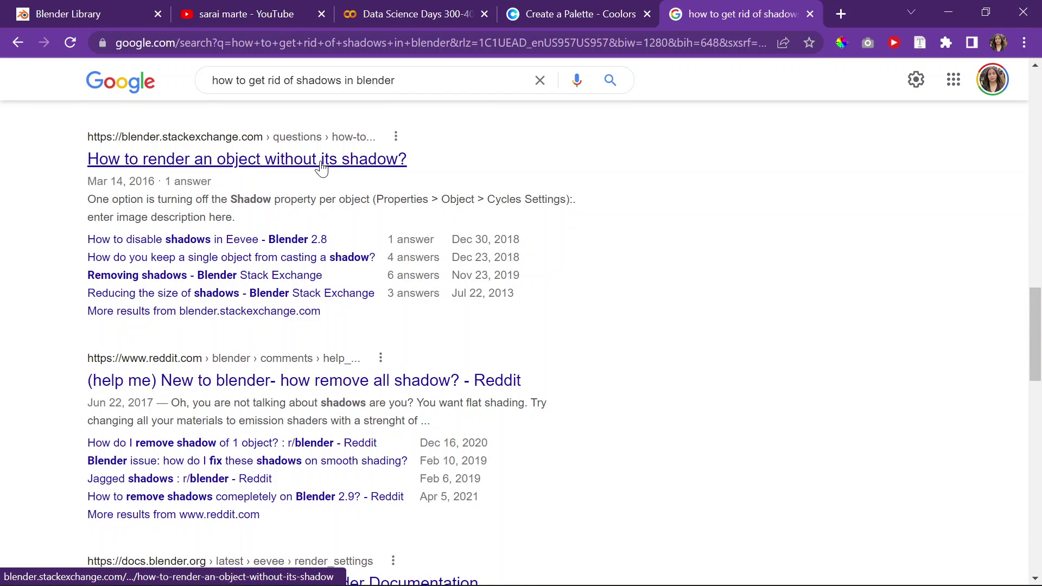
{"action": "scroll", "coordinate": [242, 244], "scroll_direction": "down", "scroll_amount": 4}
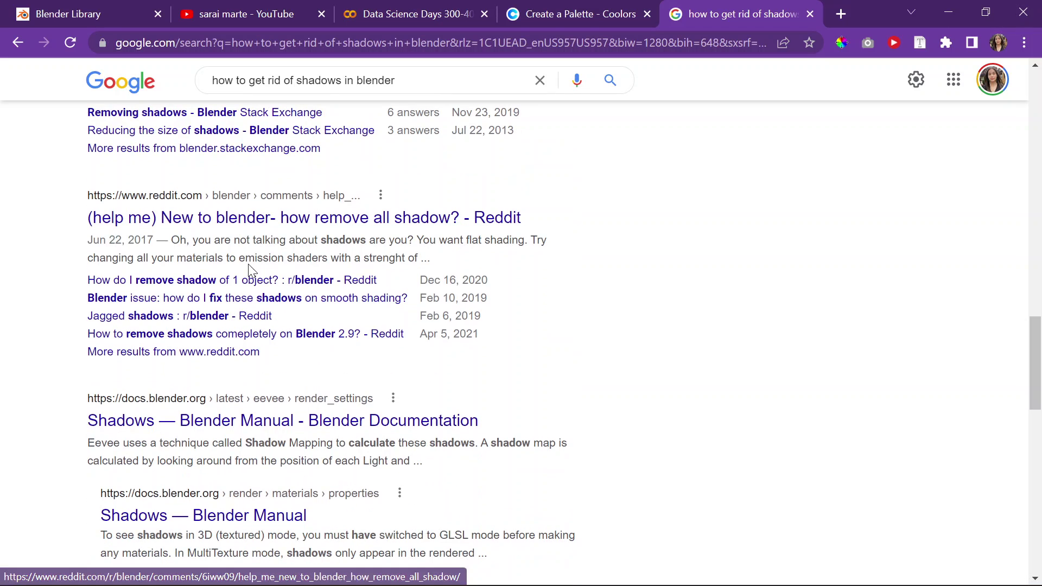